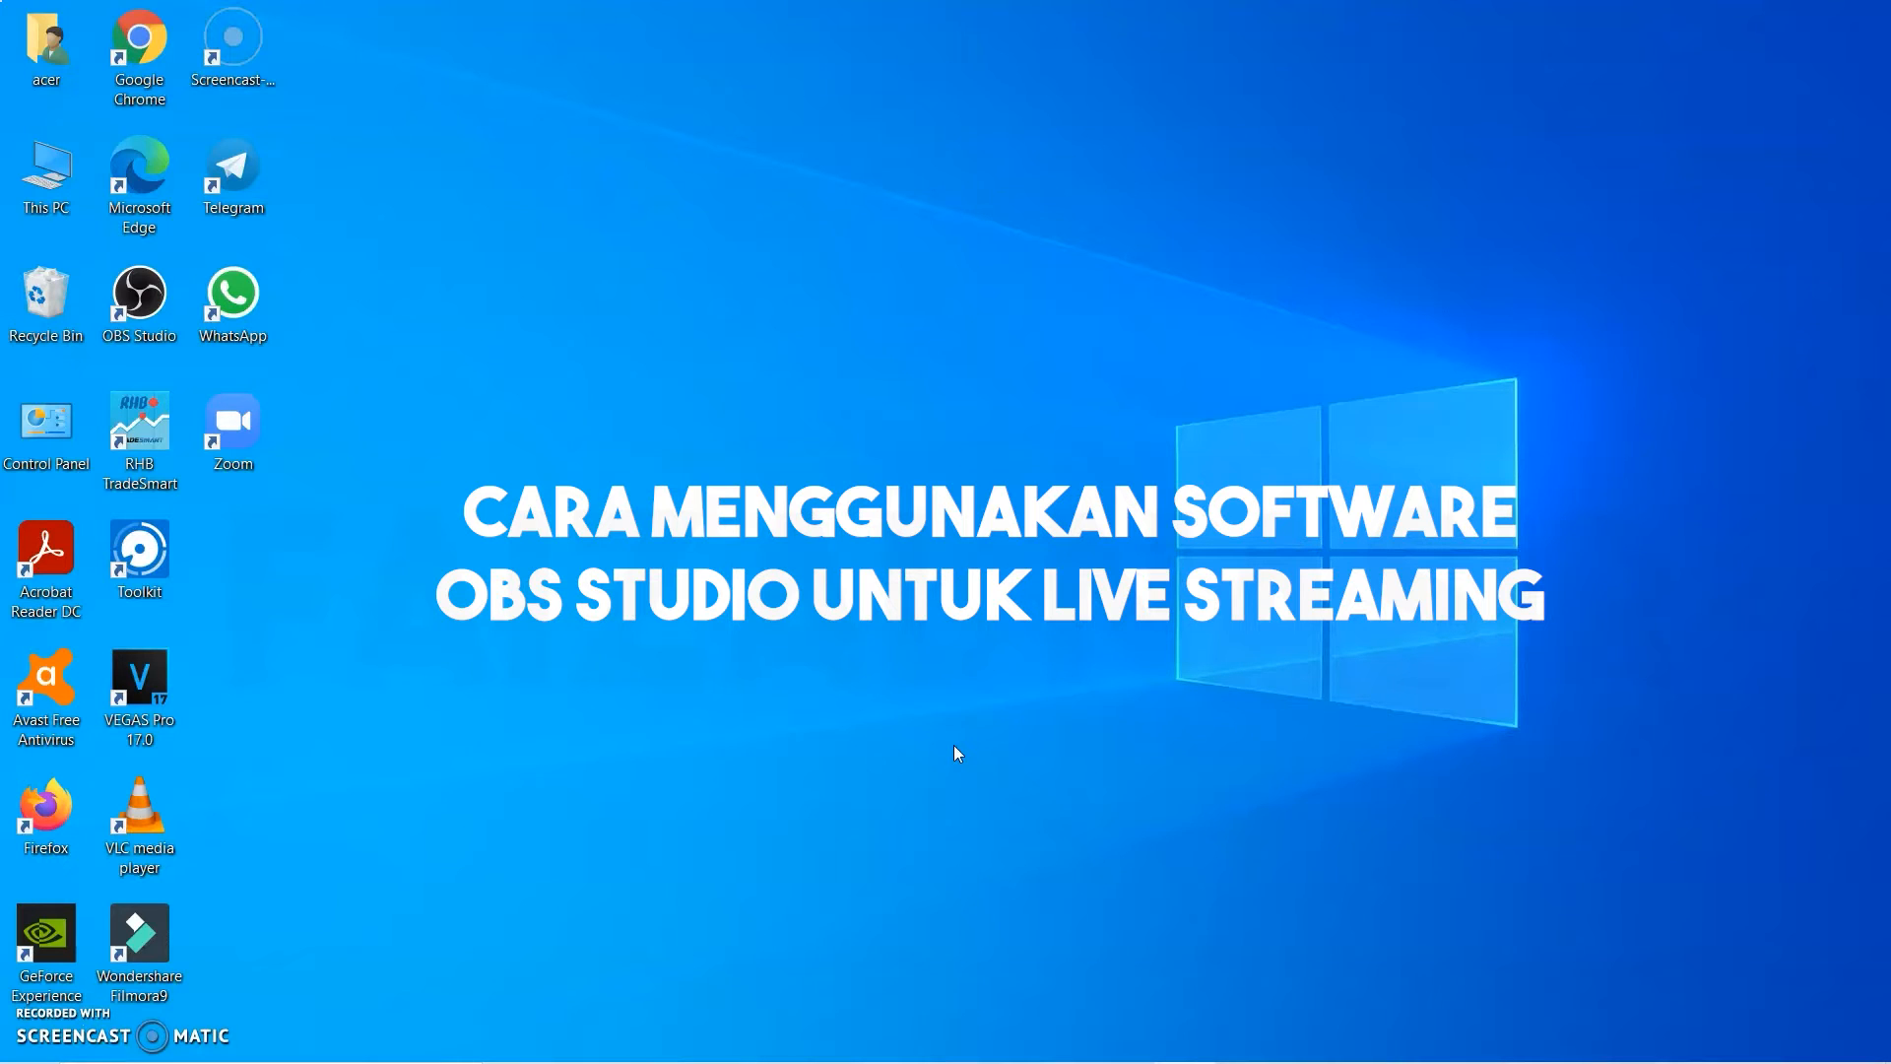
Open OBS Studio and add a new scene named INTRODUCTION
double_click(138, 313)
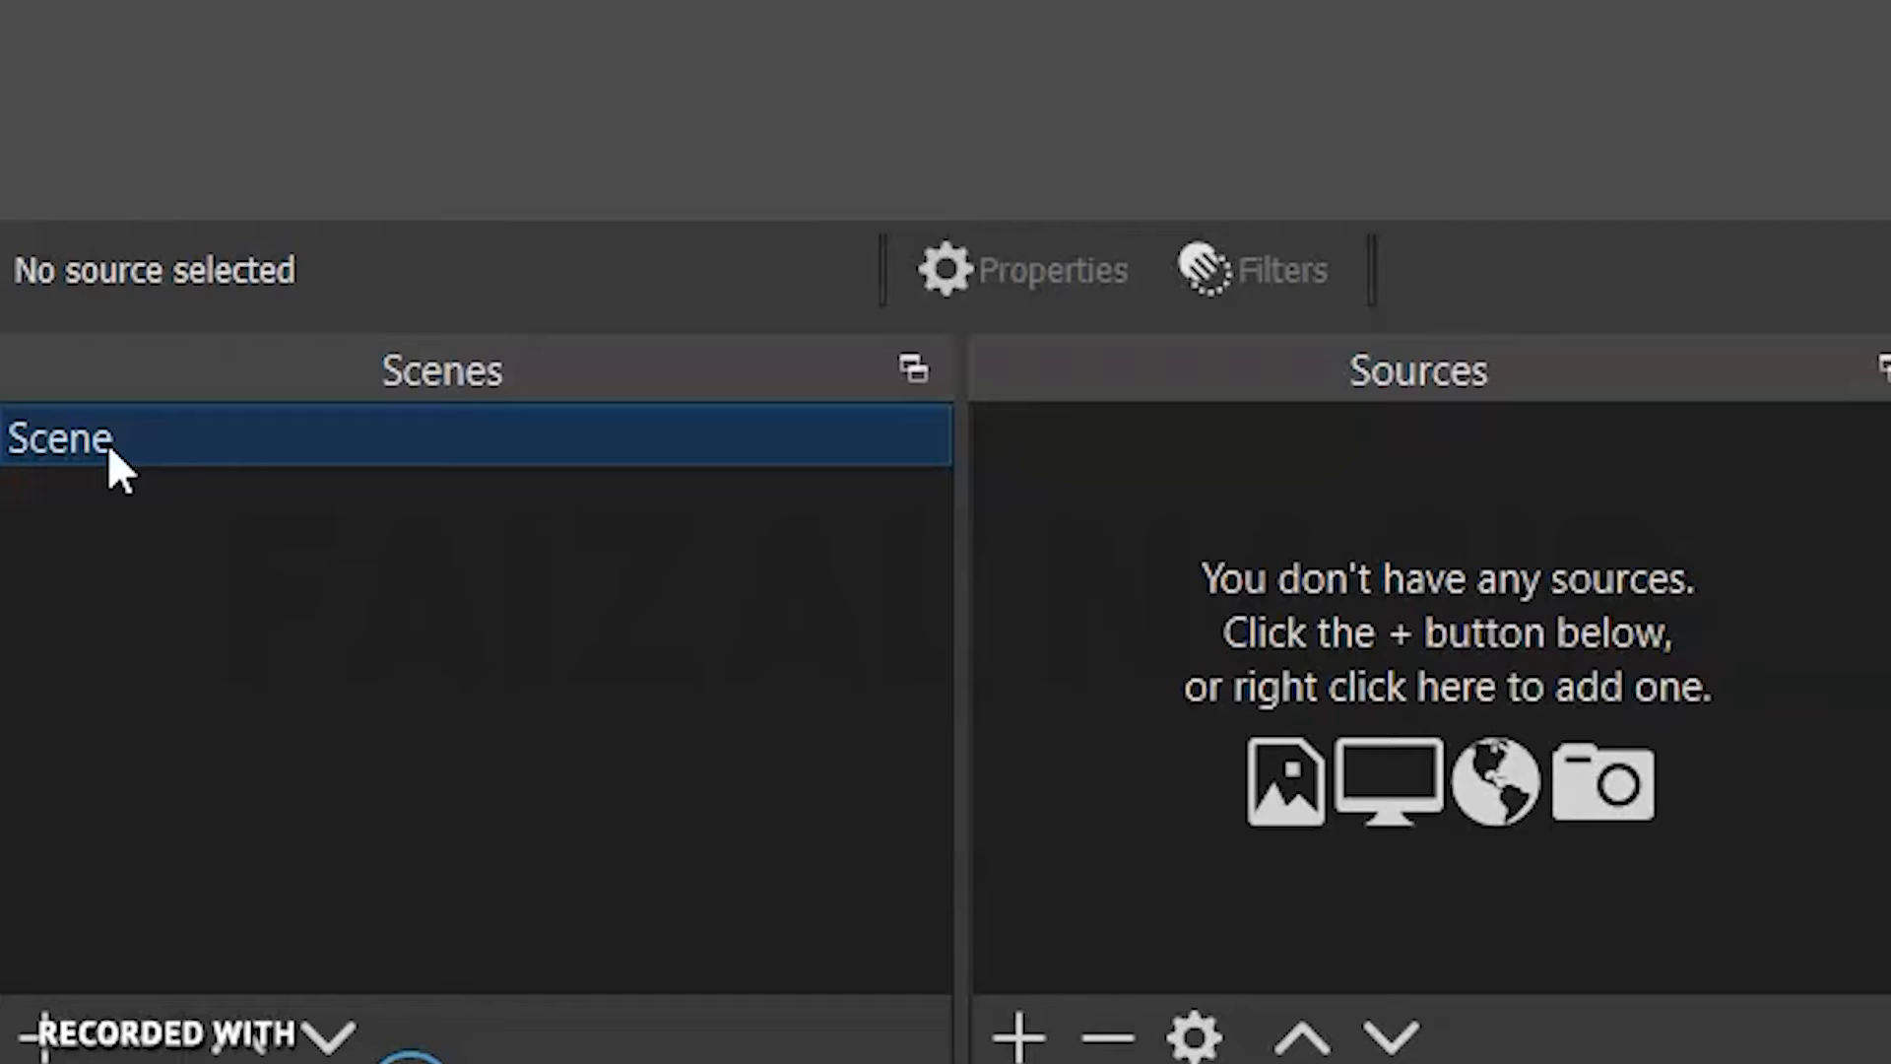
left_click(164, 504)
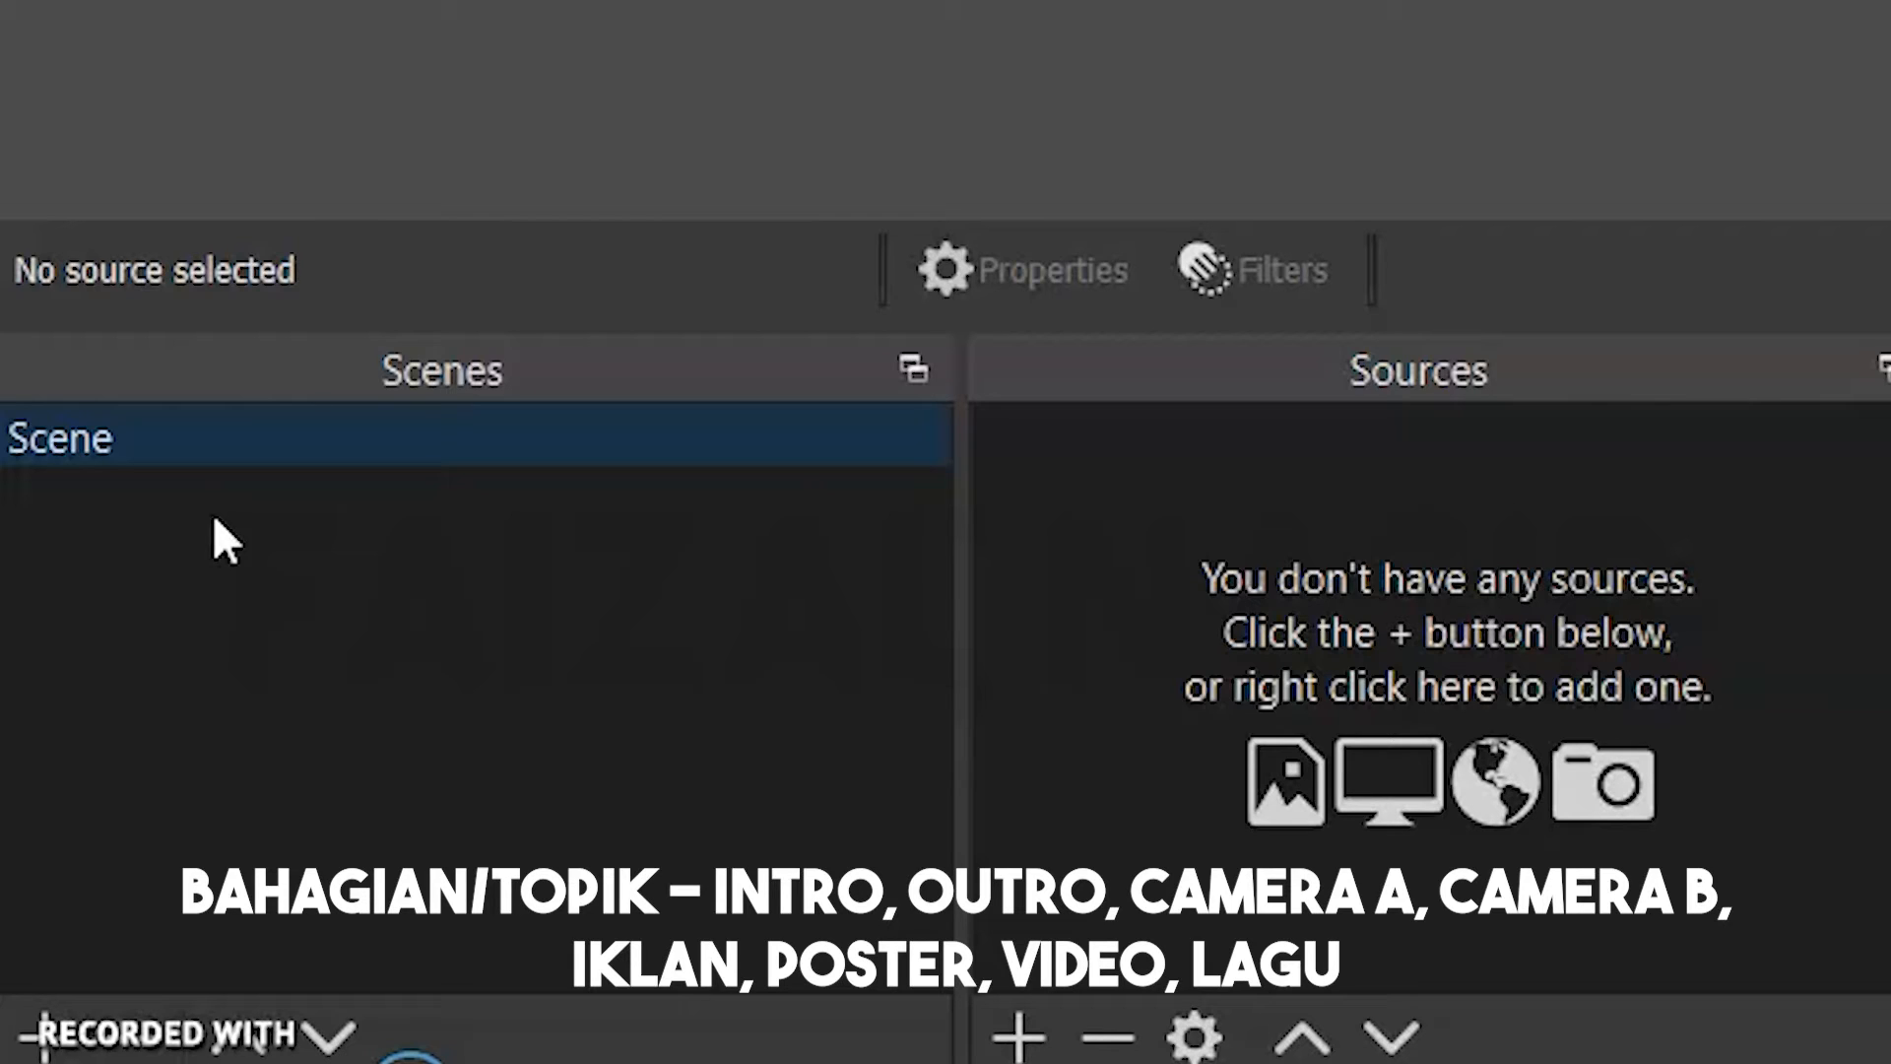
left_click(238, 438)
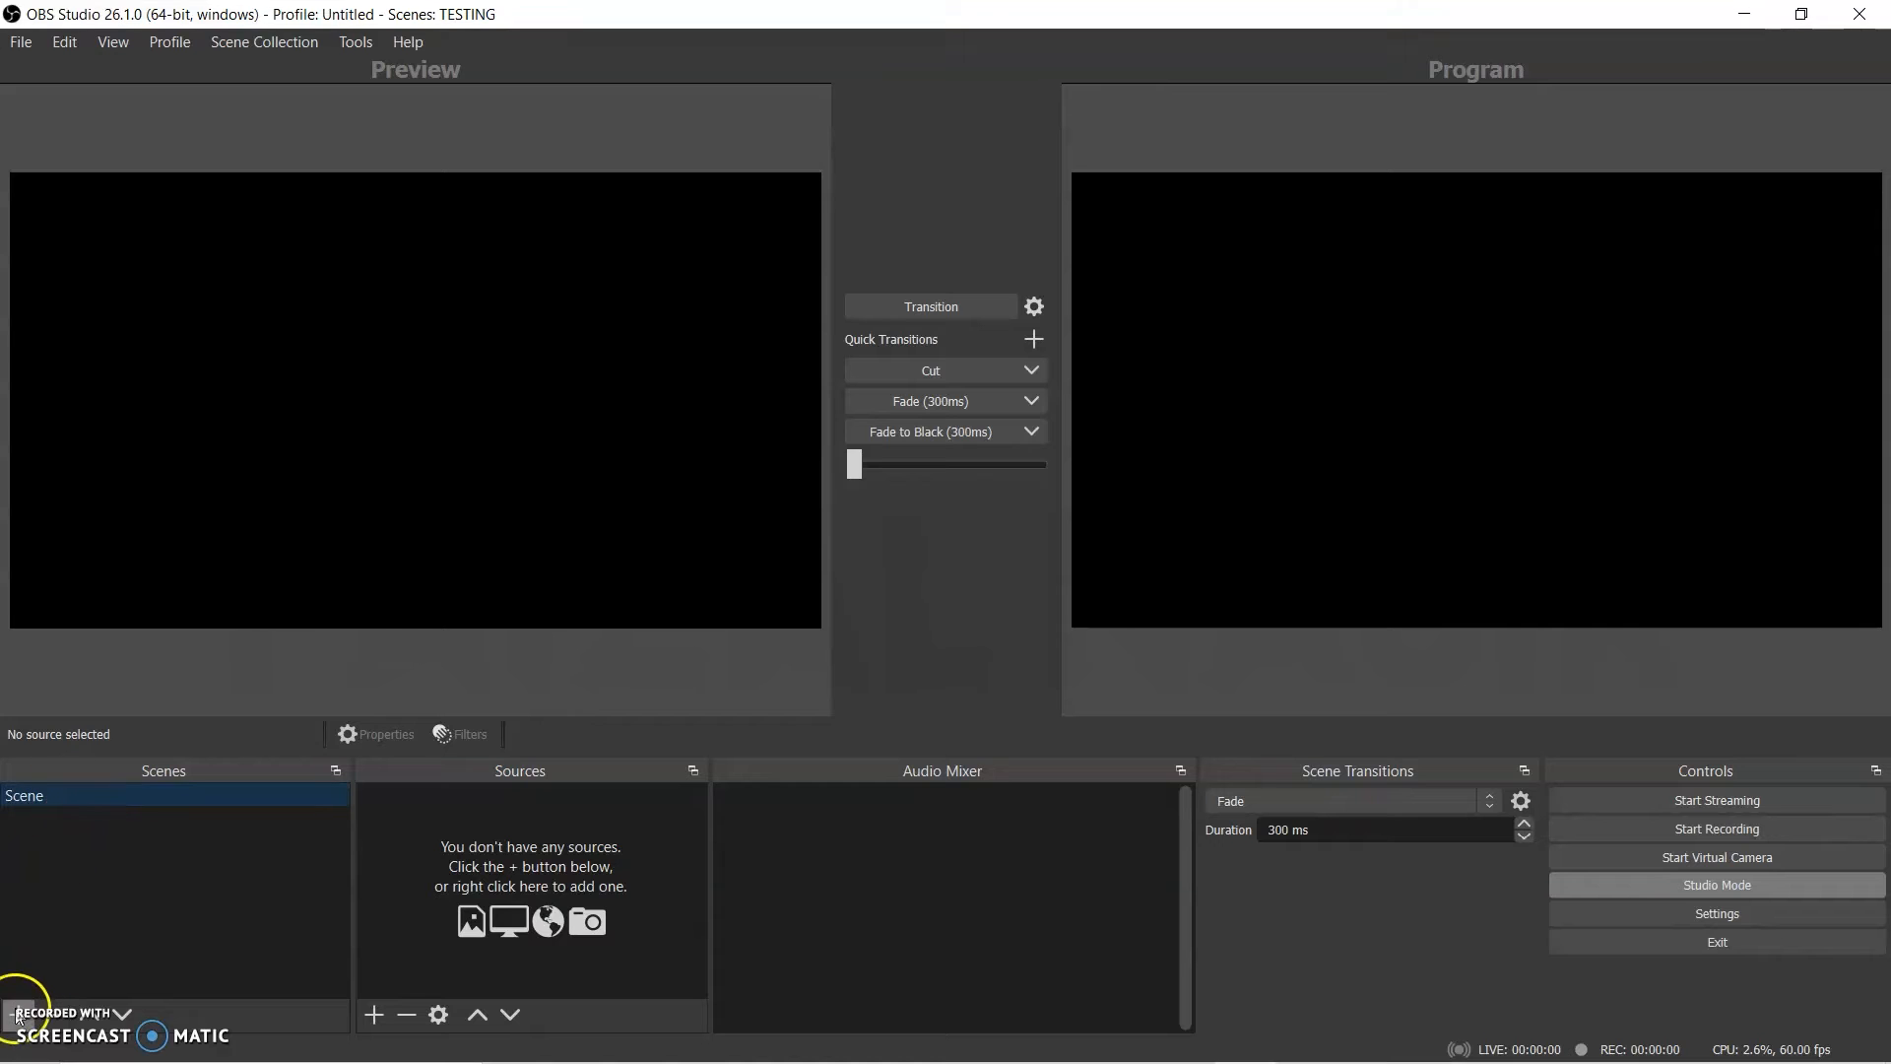
left_click(18, 1015)
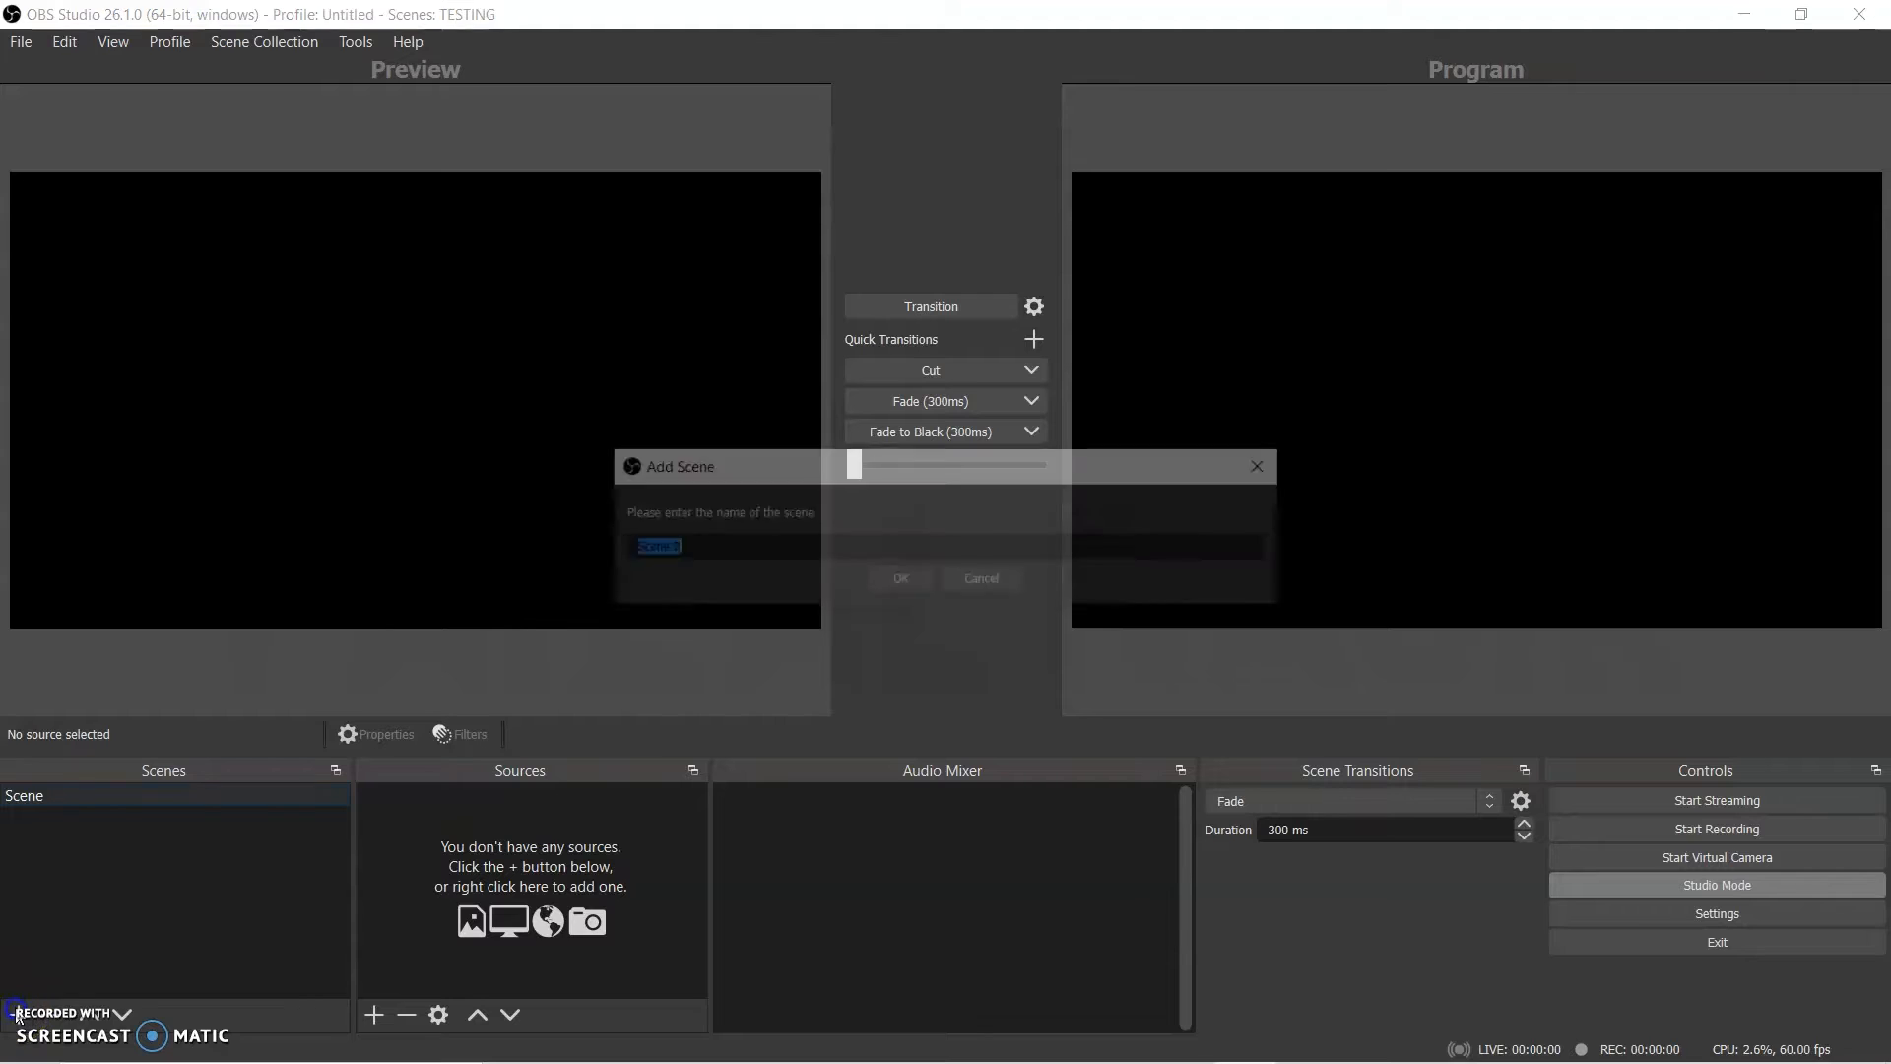
type("I")
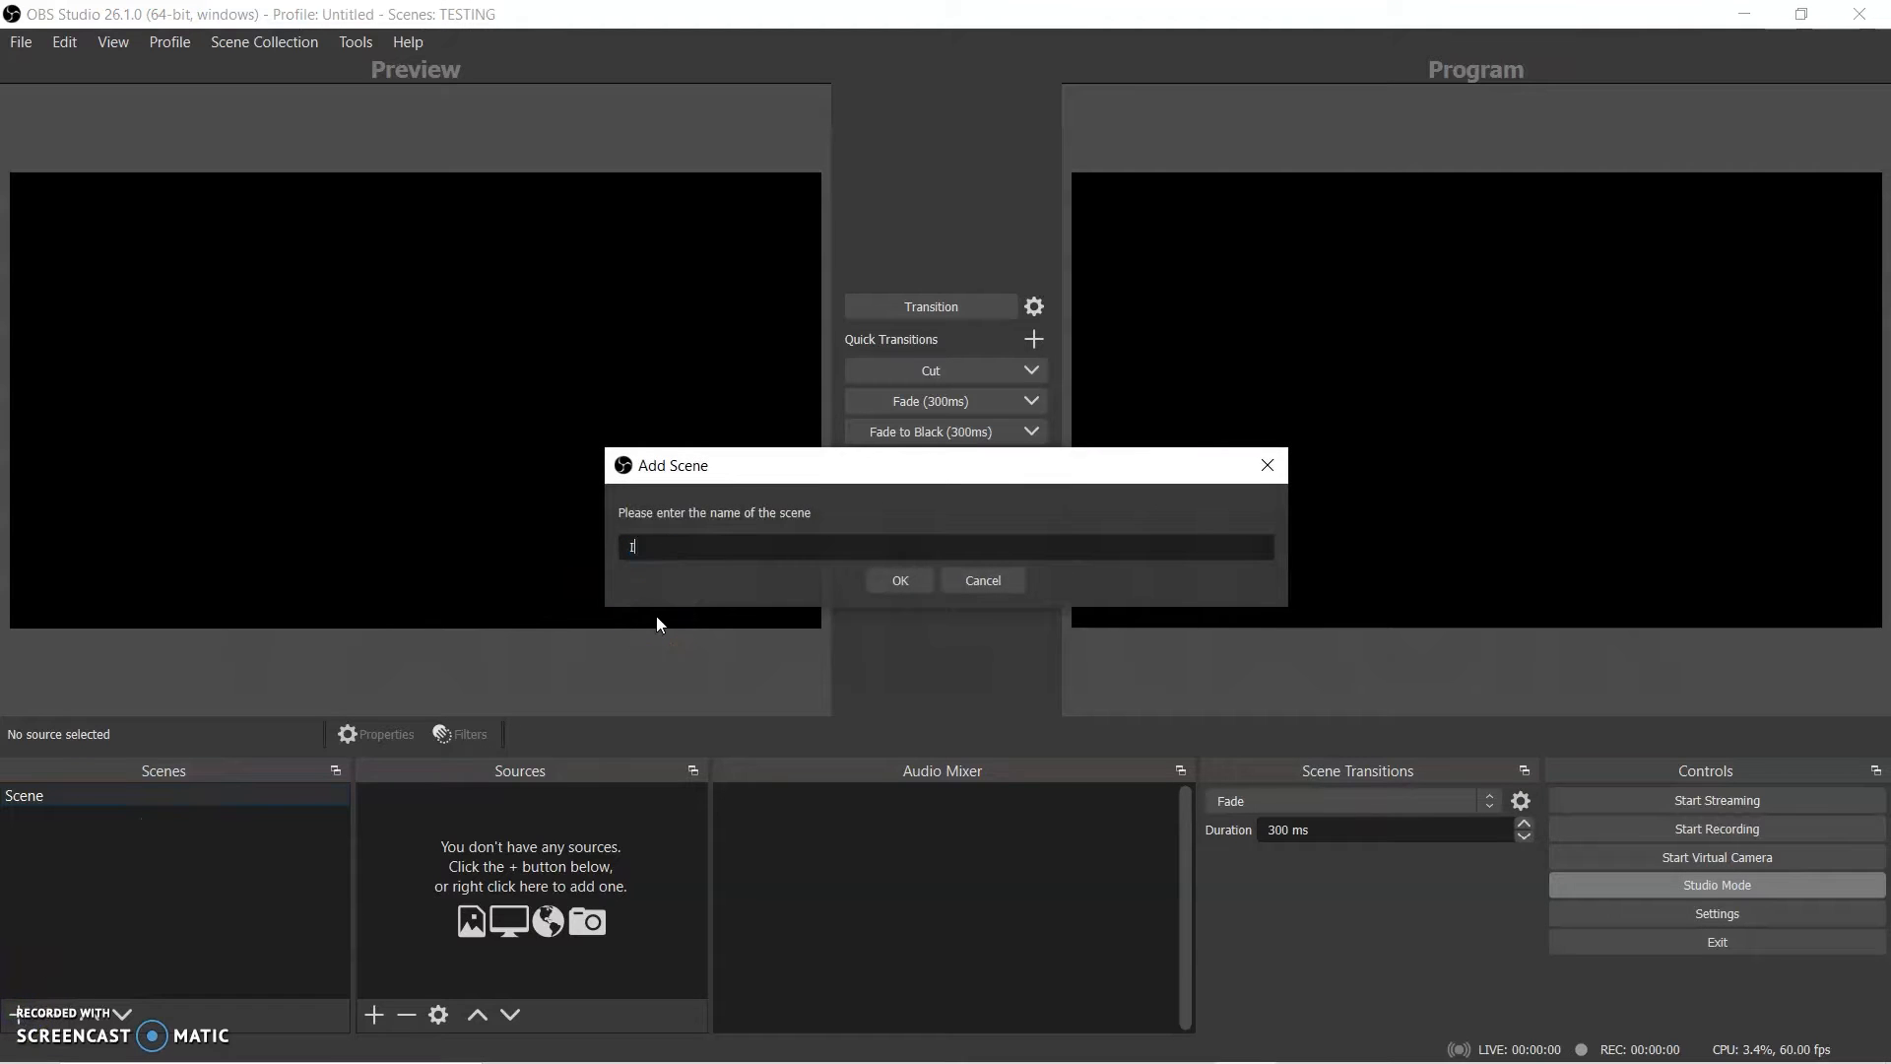
type("NTRODUCTION")
left_click(904, 578)
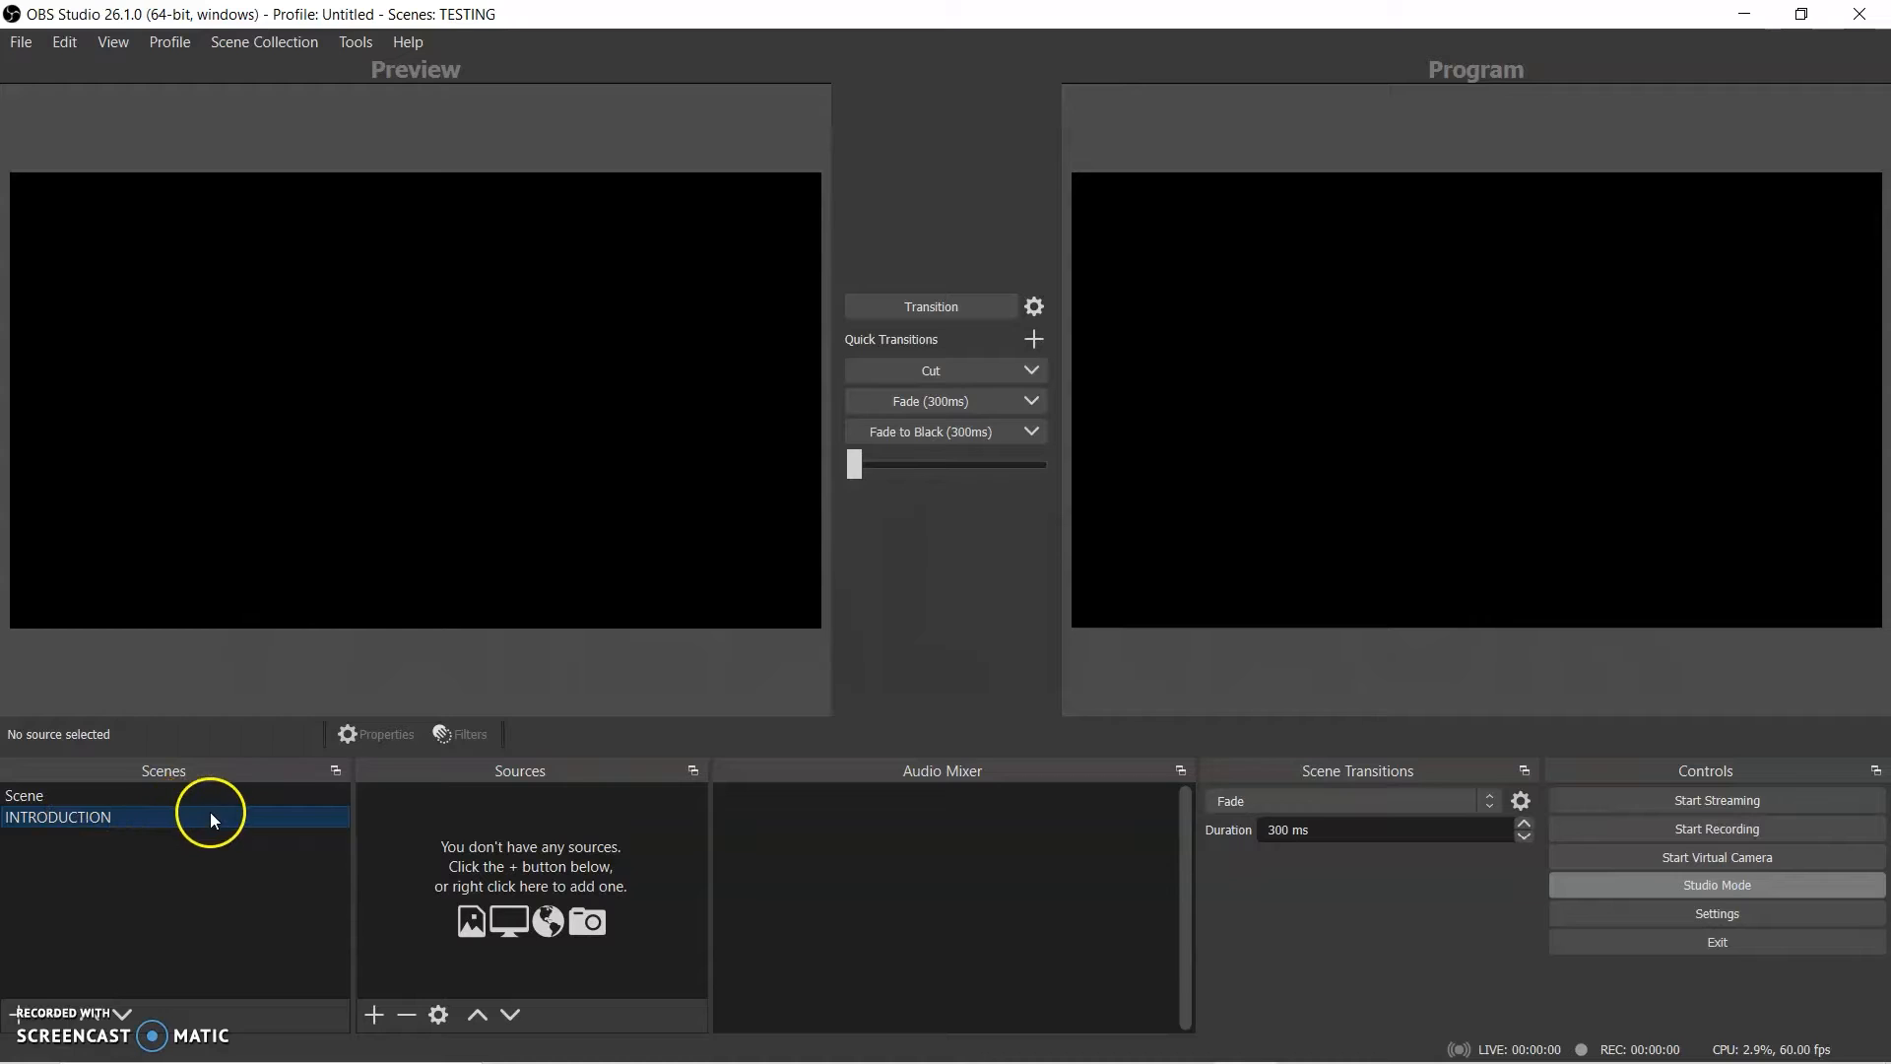
Add another scene named CAMERA UTAMA to the scene list
left_click(16, 1015)
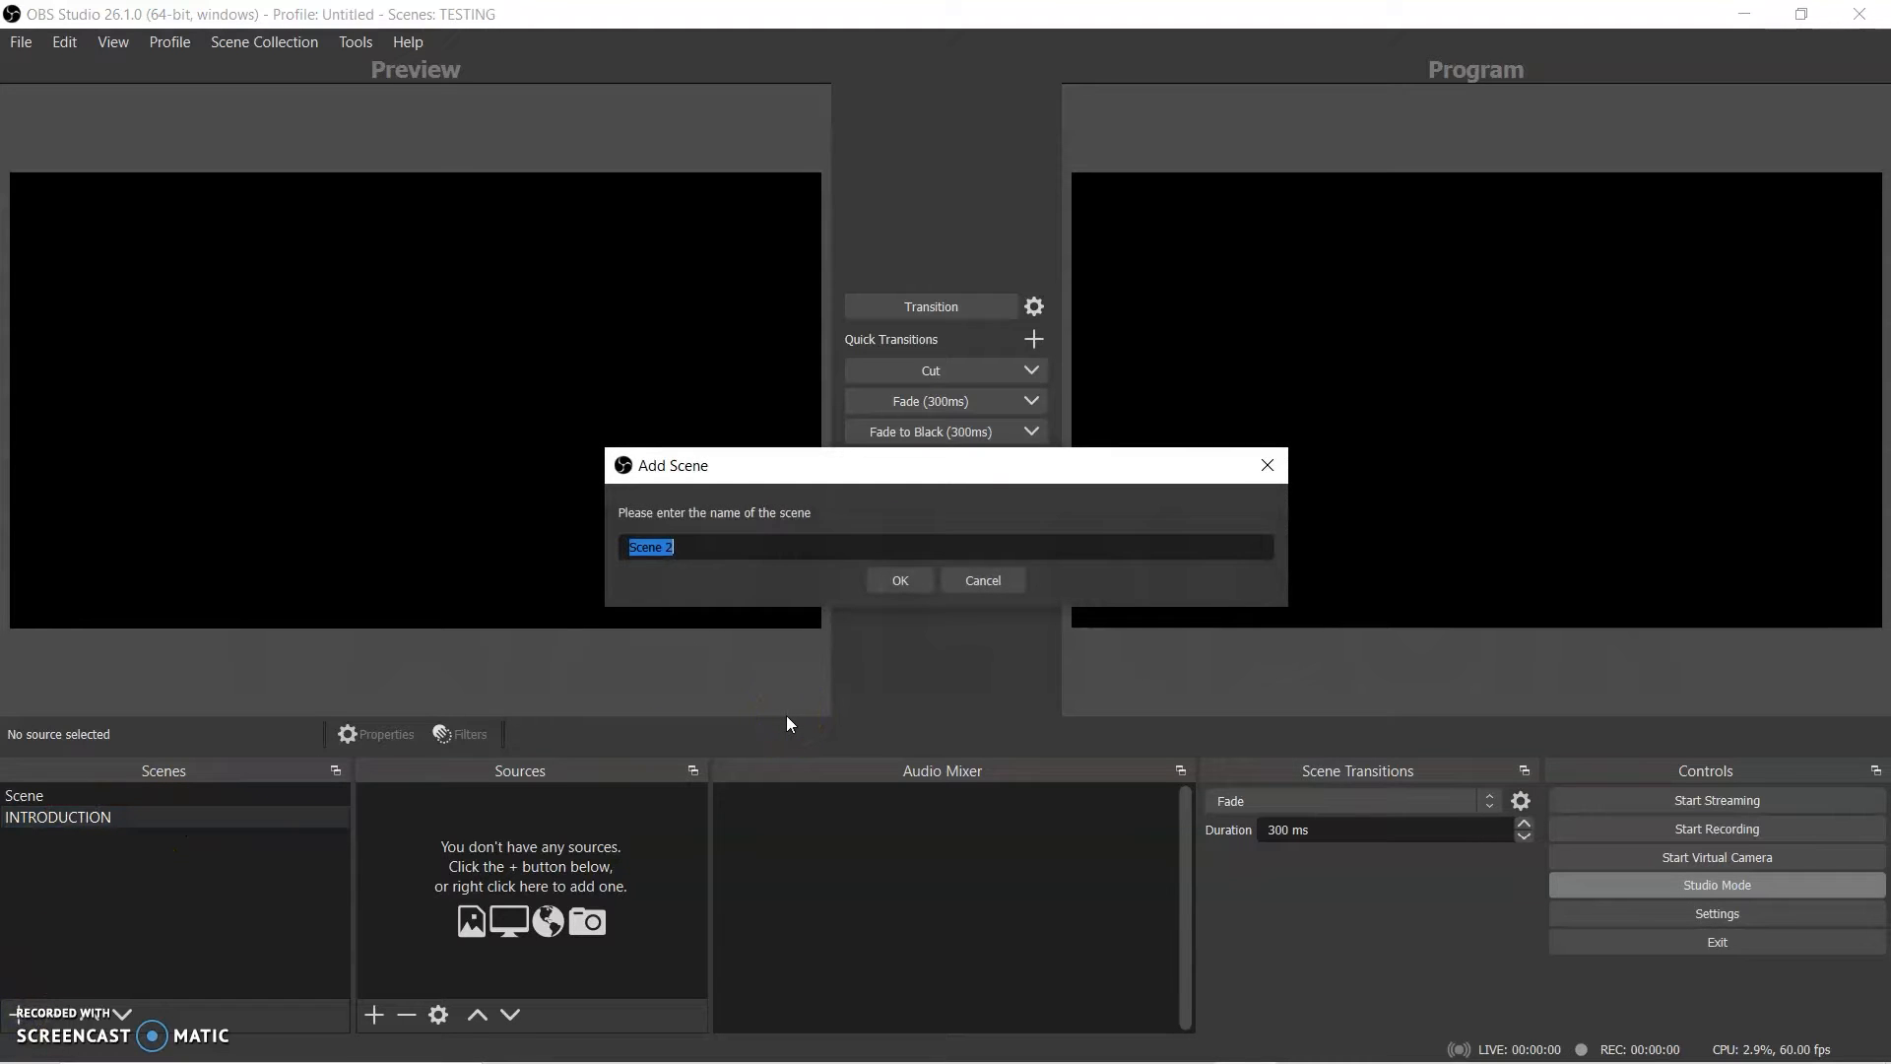
type("CAMERA UTAMA")
left_click(879, 596)
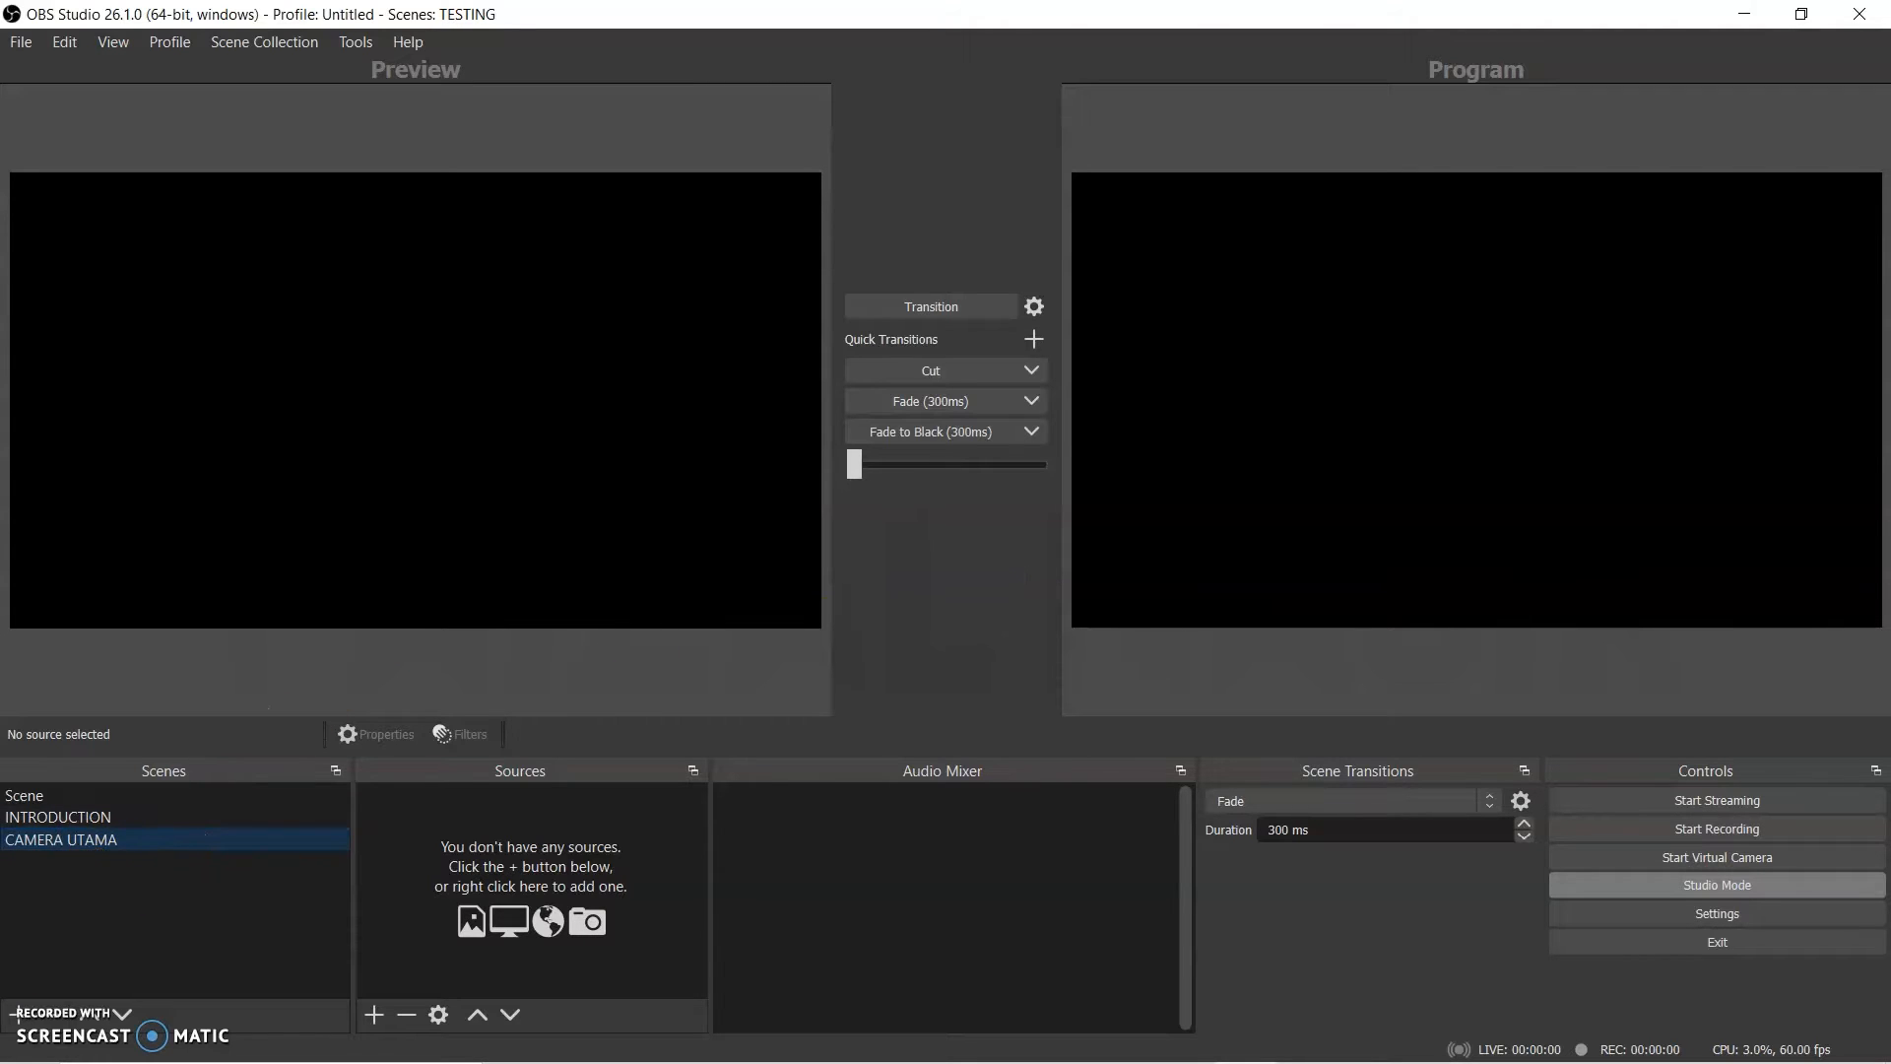
Add a scene named OUTRO / PENUTUP for the closing part of the stream
left_click(17, 1013)
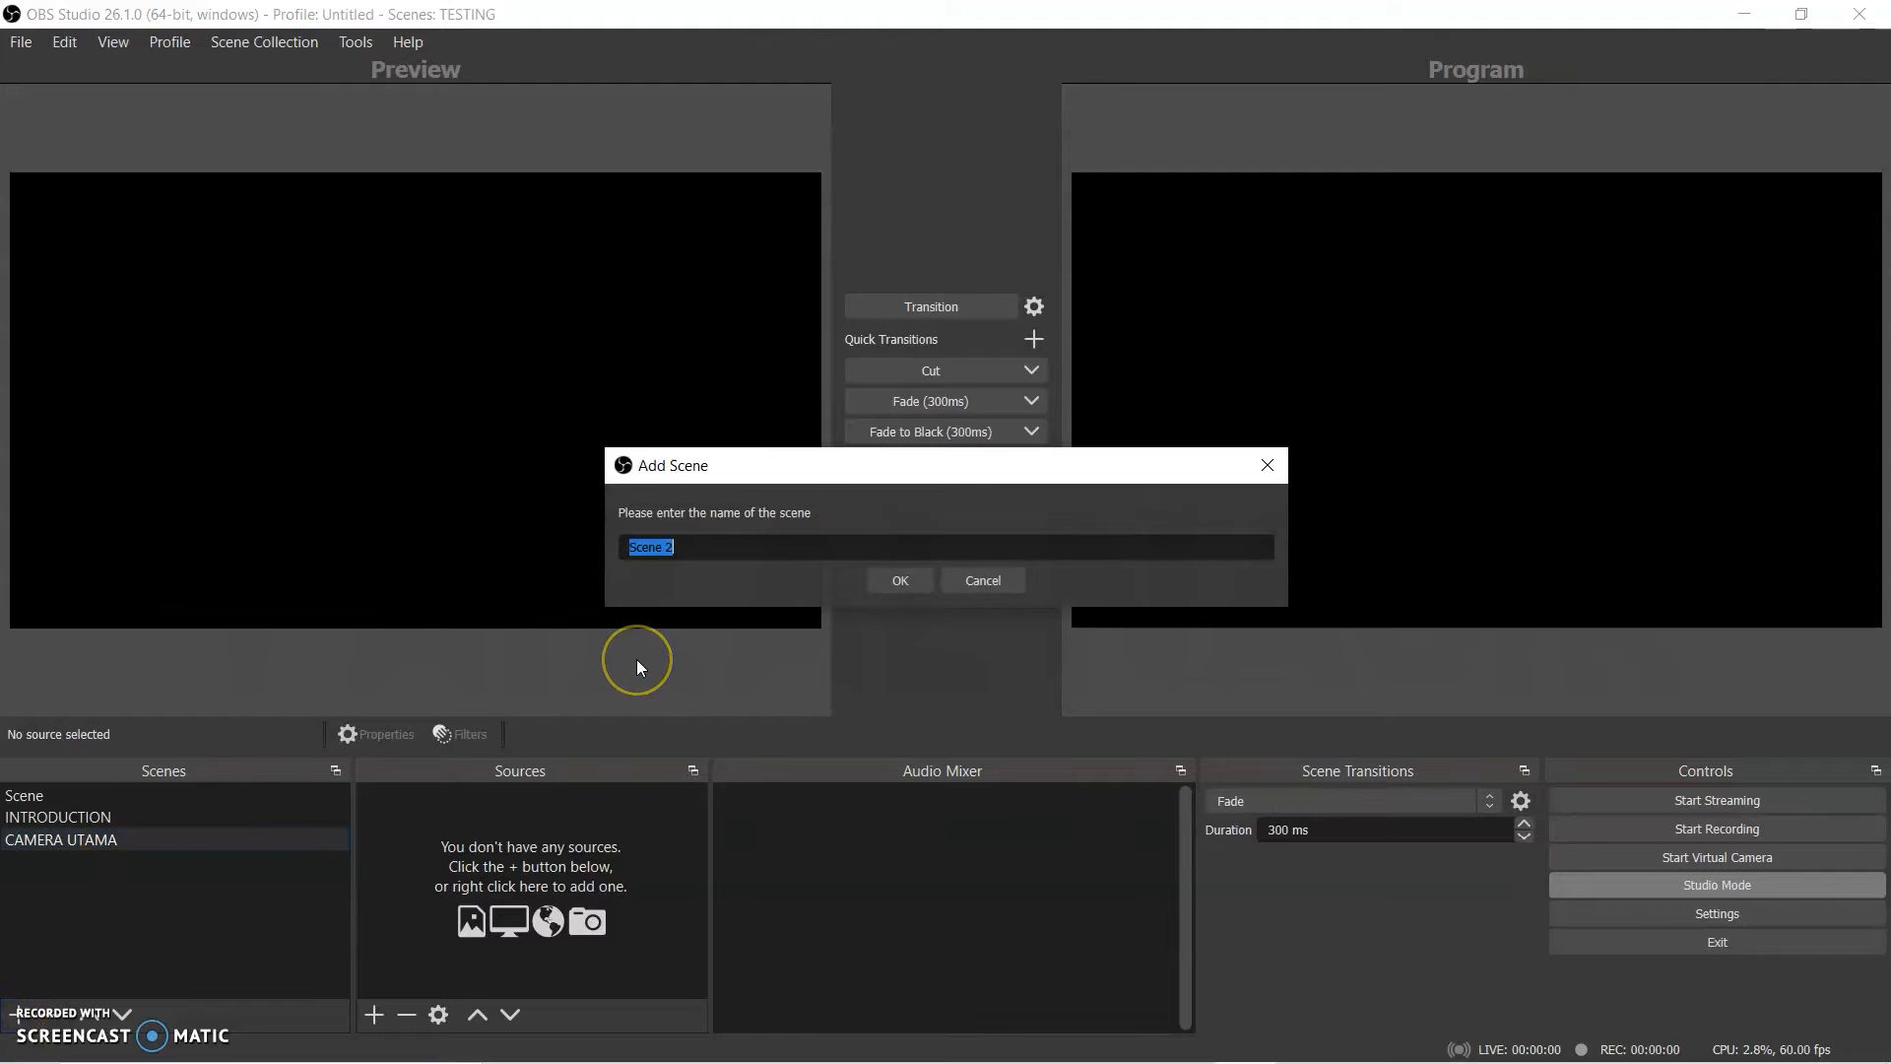
type("OUTRO")
type(" RE")
key("BackSpace")
key("BackSpace")
type("/ PENUTUP")
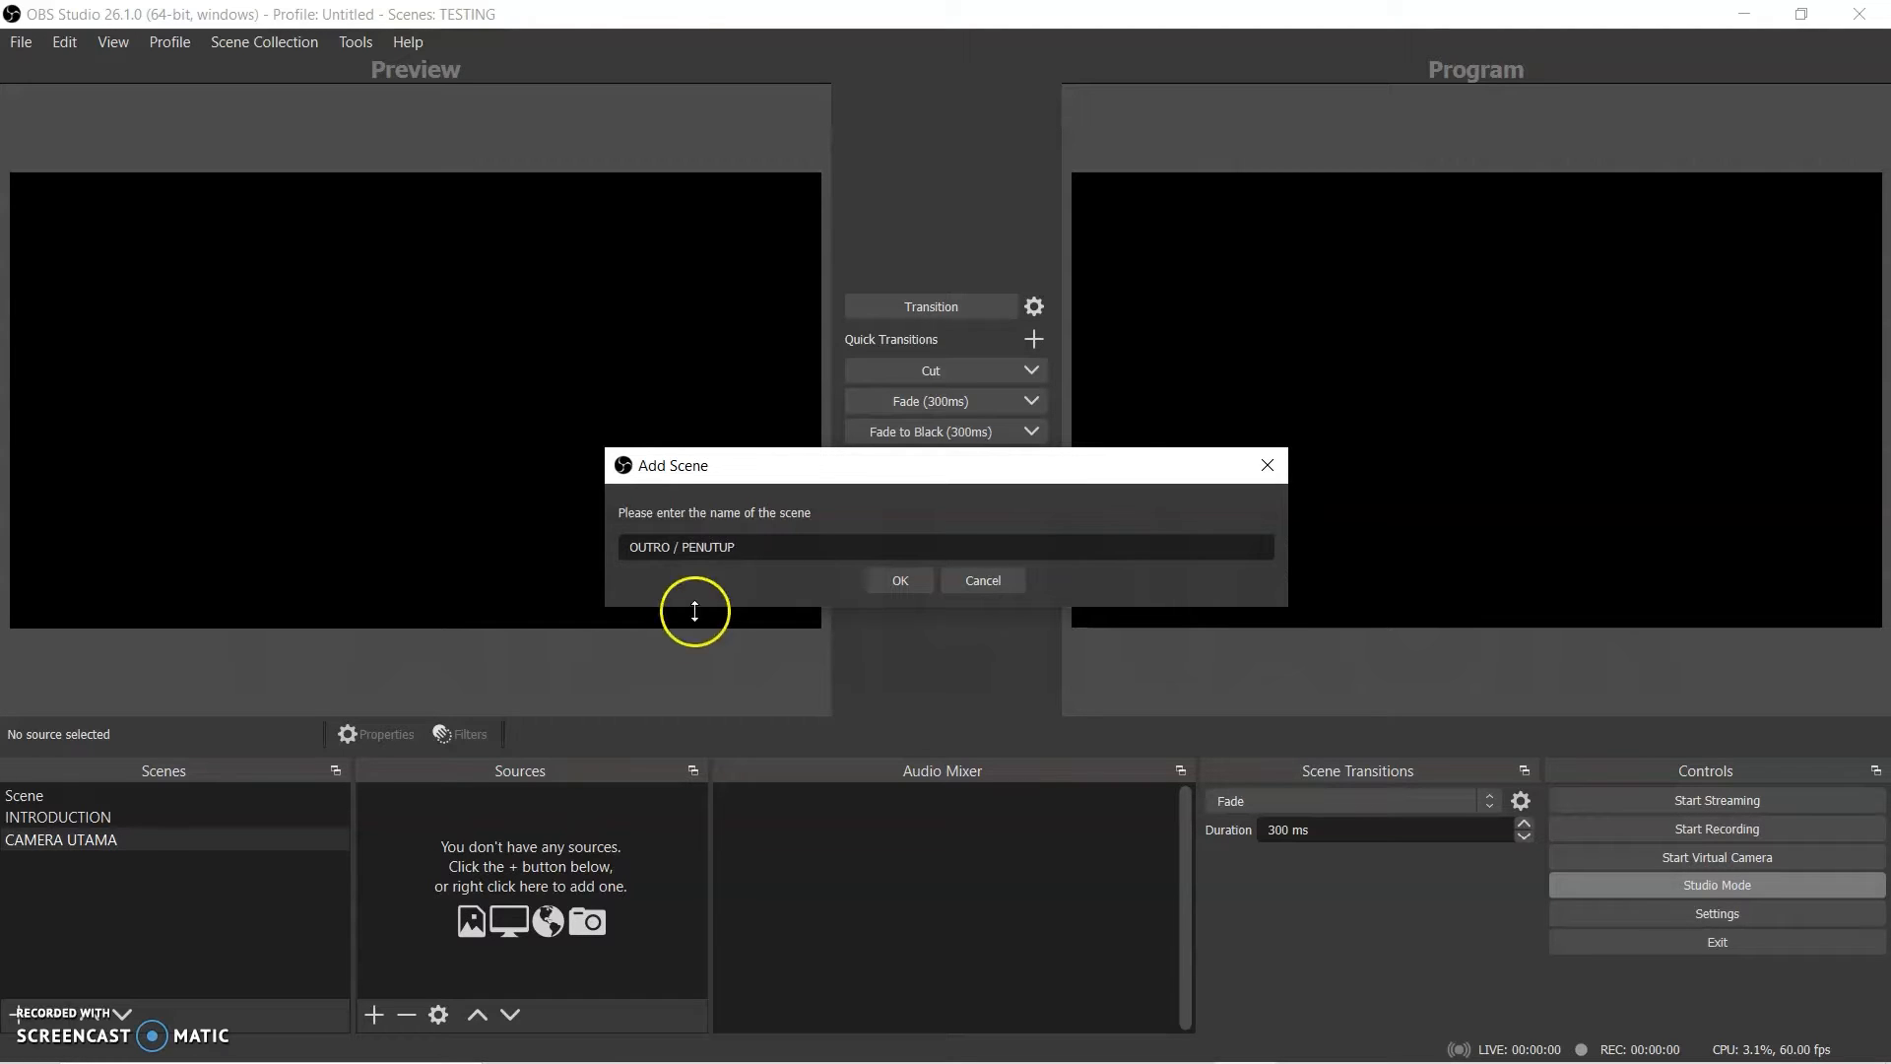
left_click(890, 582)
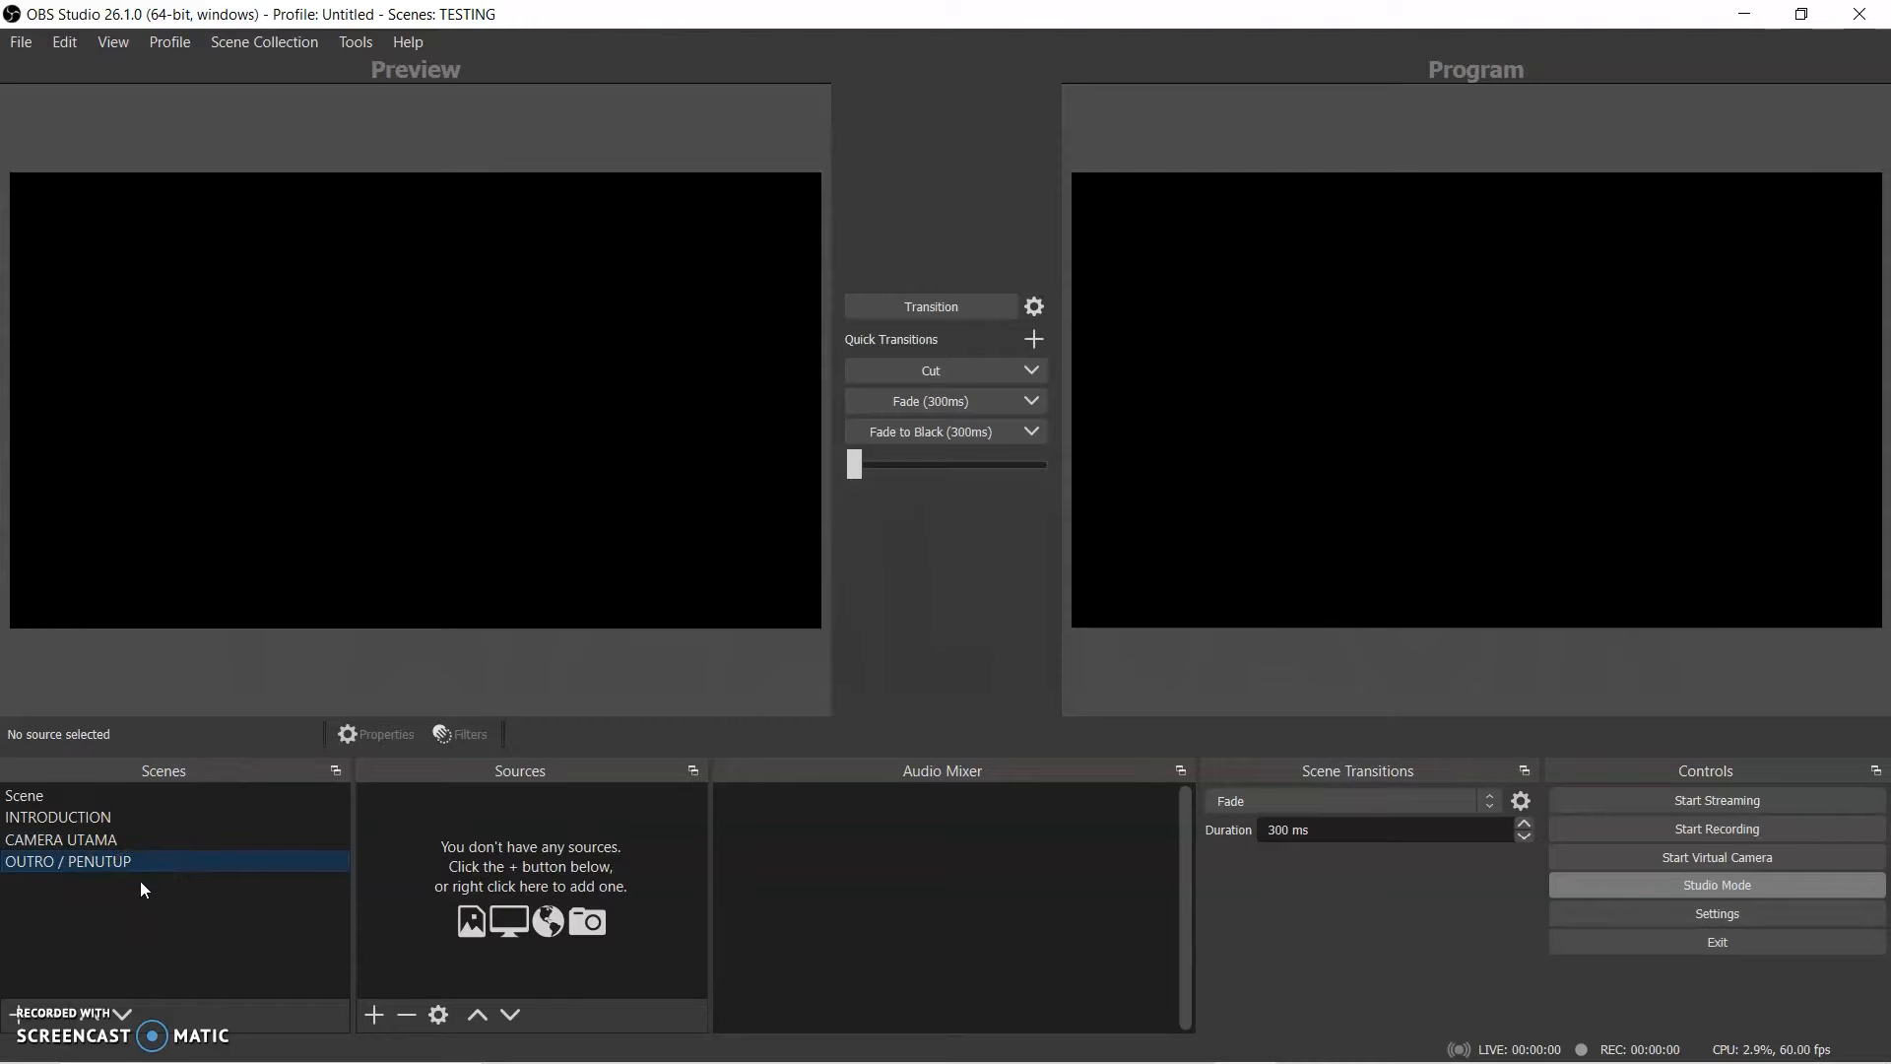
Create a new VLC Video Source named VIDEO 1 in the INTRODUCTION scene
left_click(63, 817)
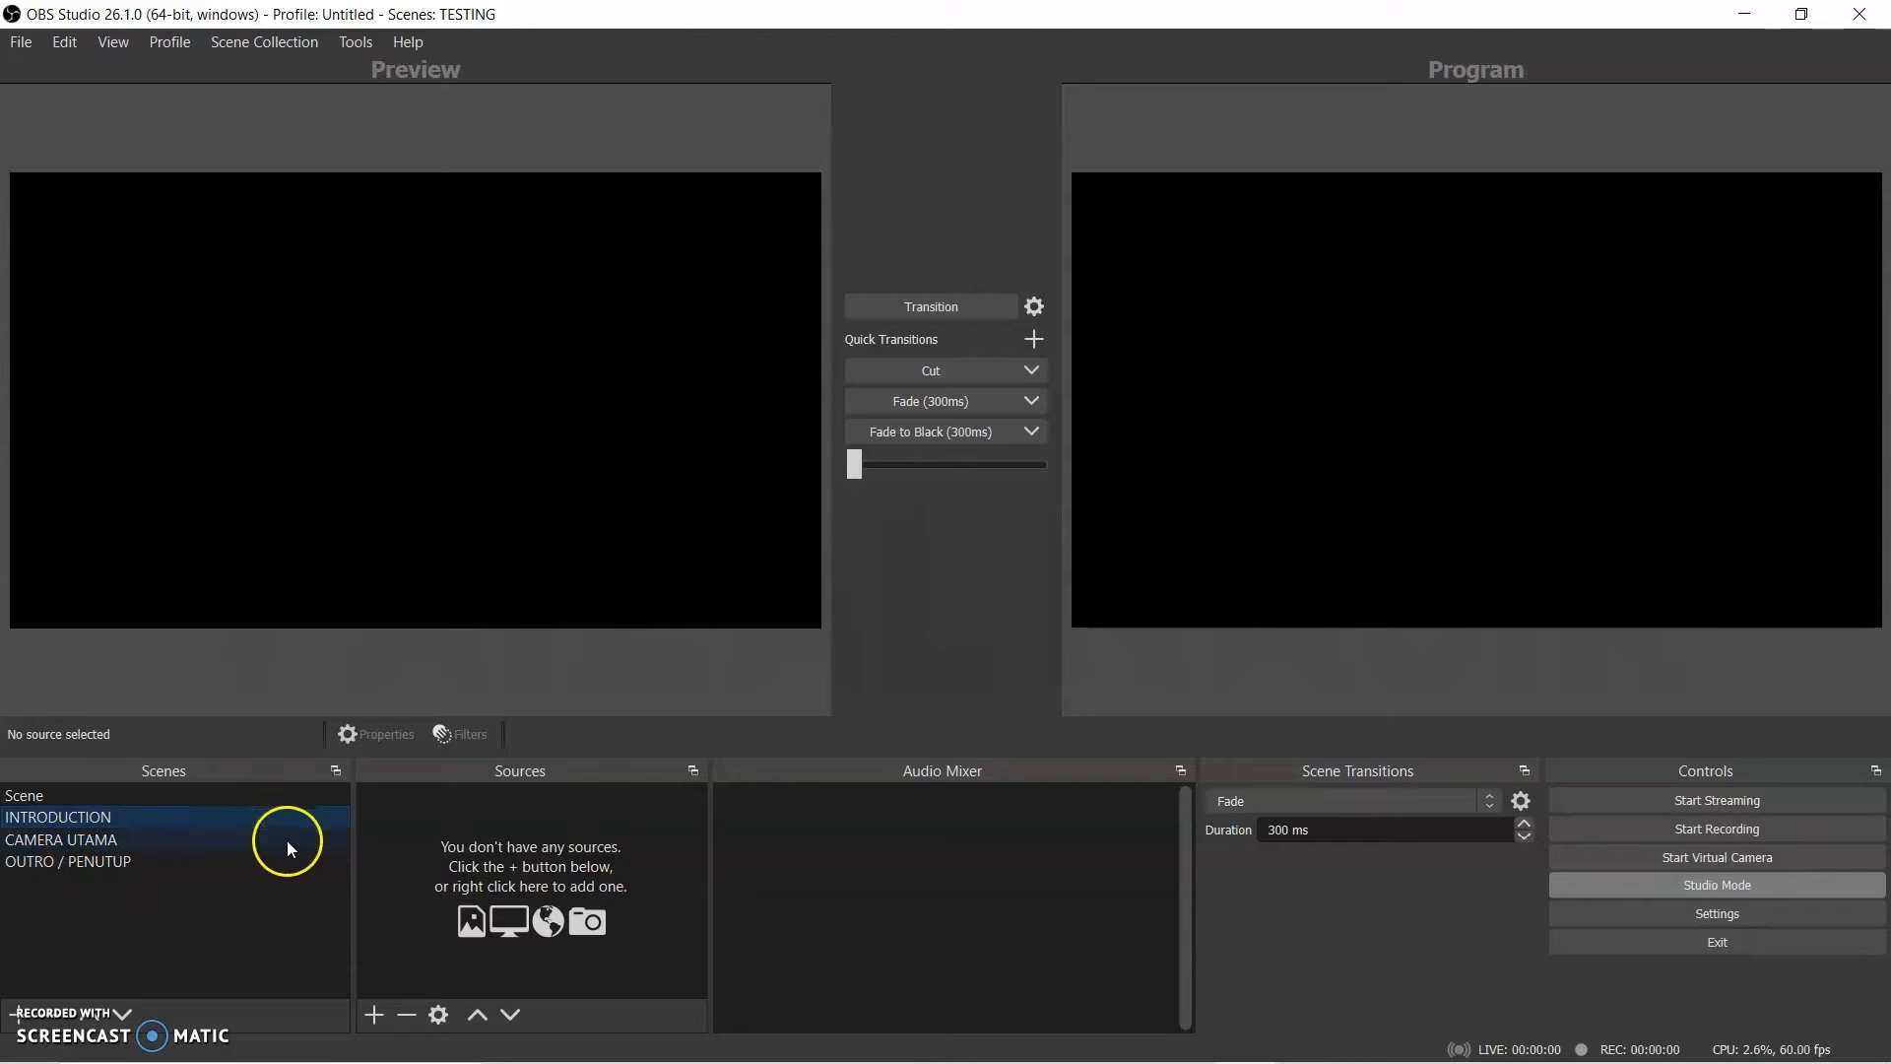
left_click(469, 871)
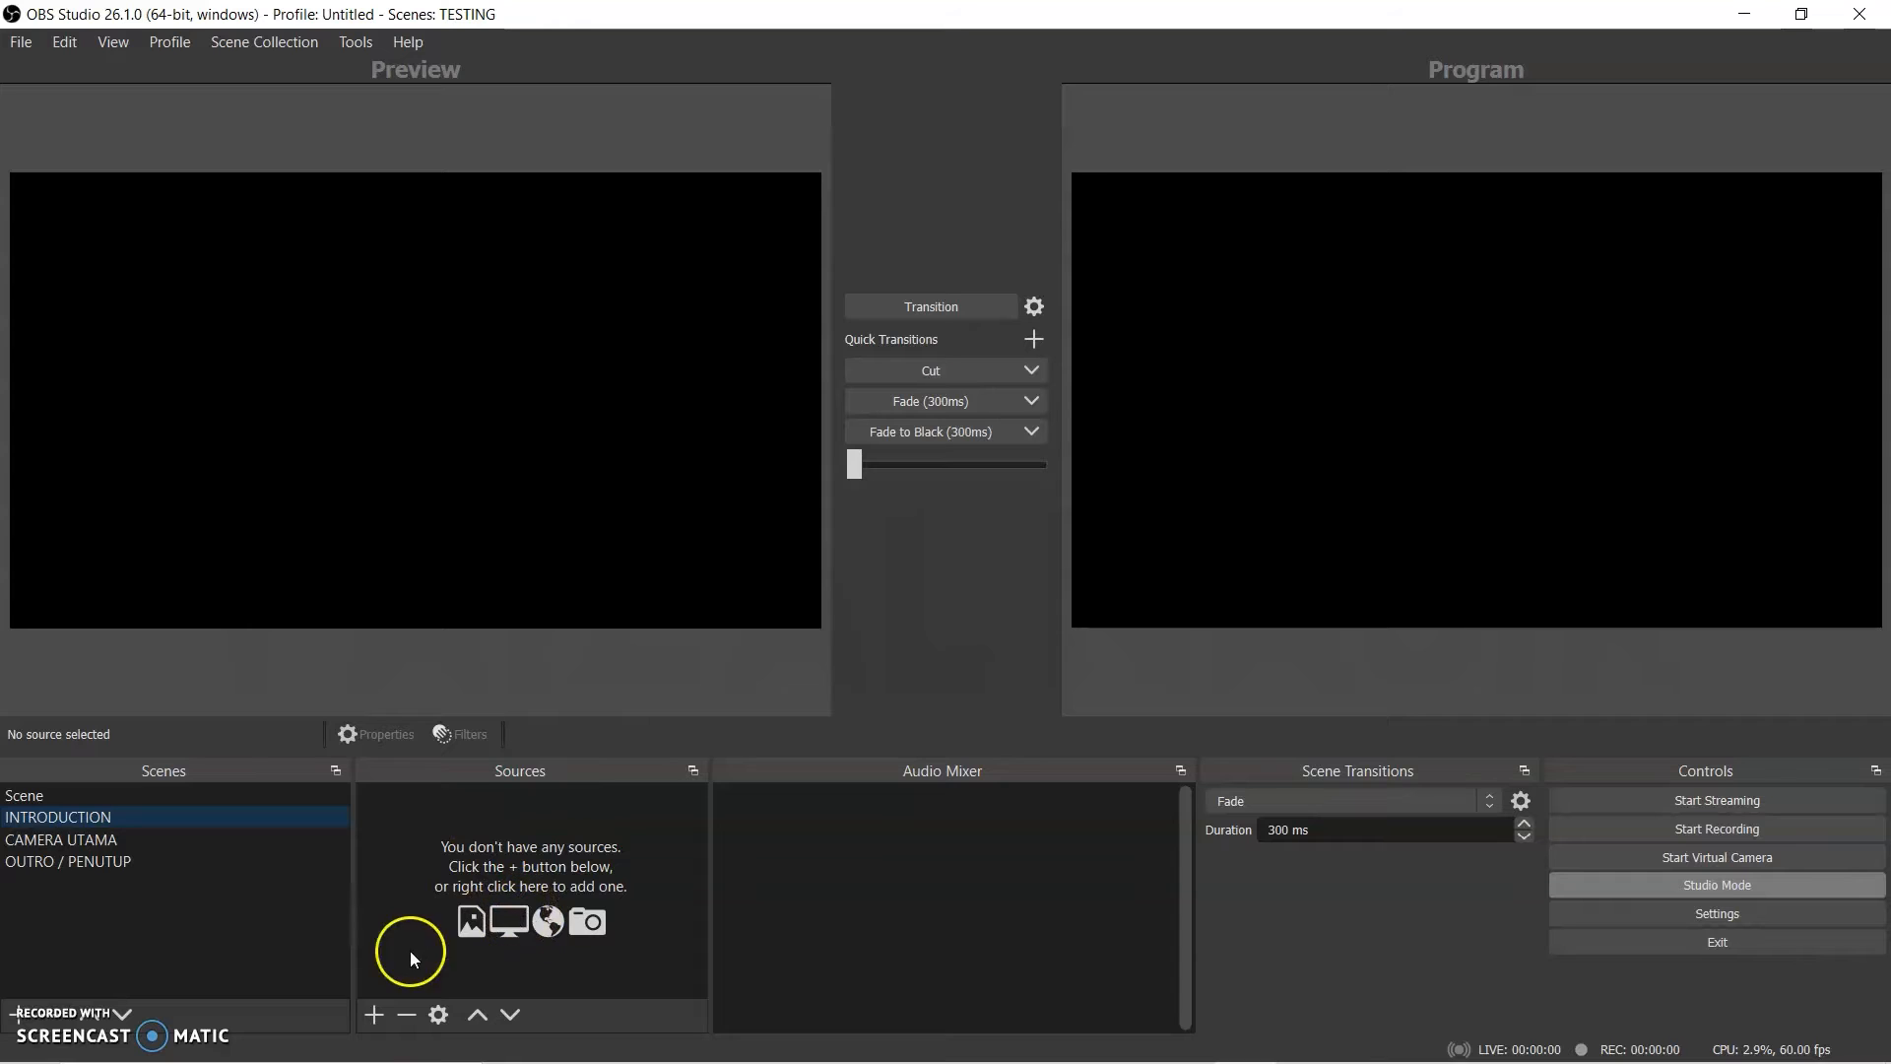
left_click(375, 1016)
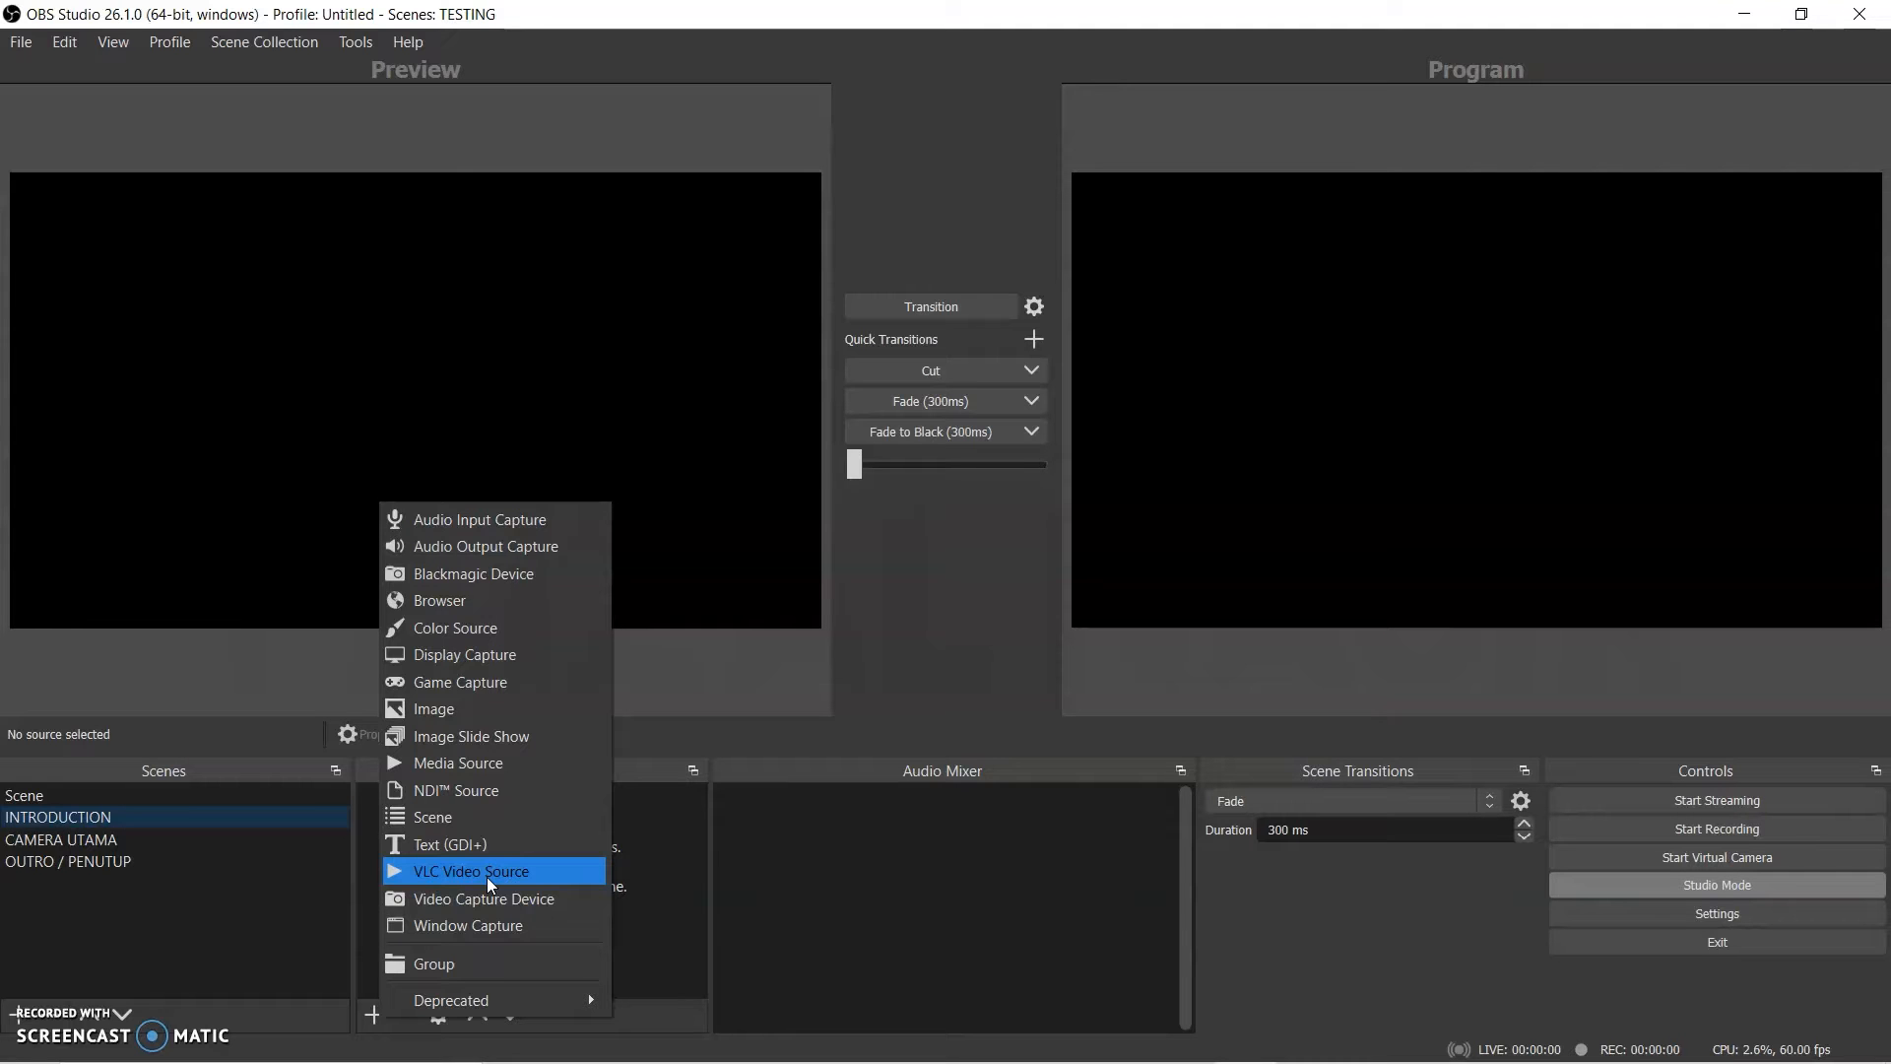
mouse_move(492, 891)
left_mouse_down()
mouse_move(512, 908)
mouse_move(506, 864)
mouse_move(505, 898)
mouse_move(500, 877)
mouse_move(477, 883)
left_mouse_up()
left_click(498, 875)
left_click(504, 870)
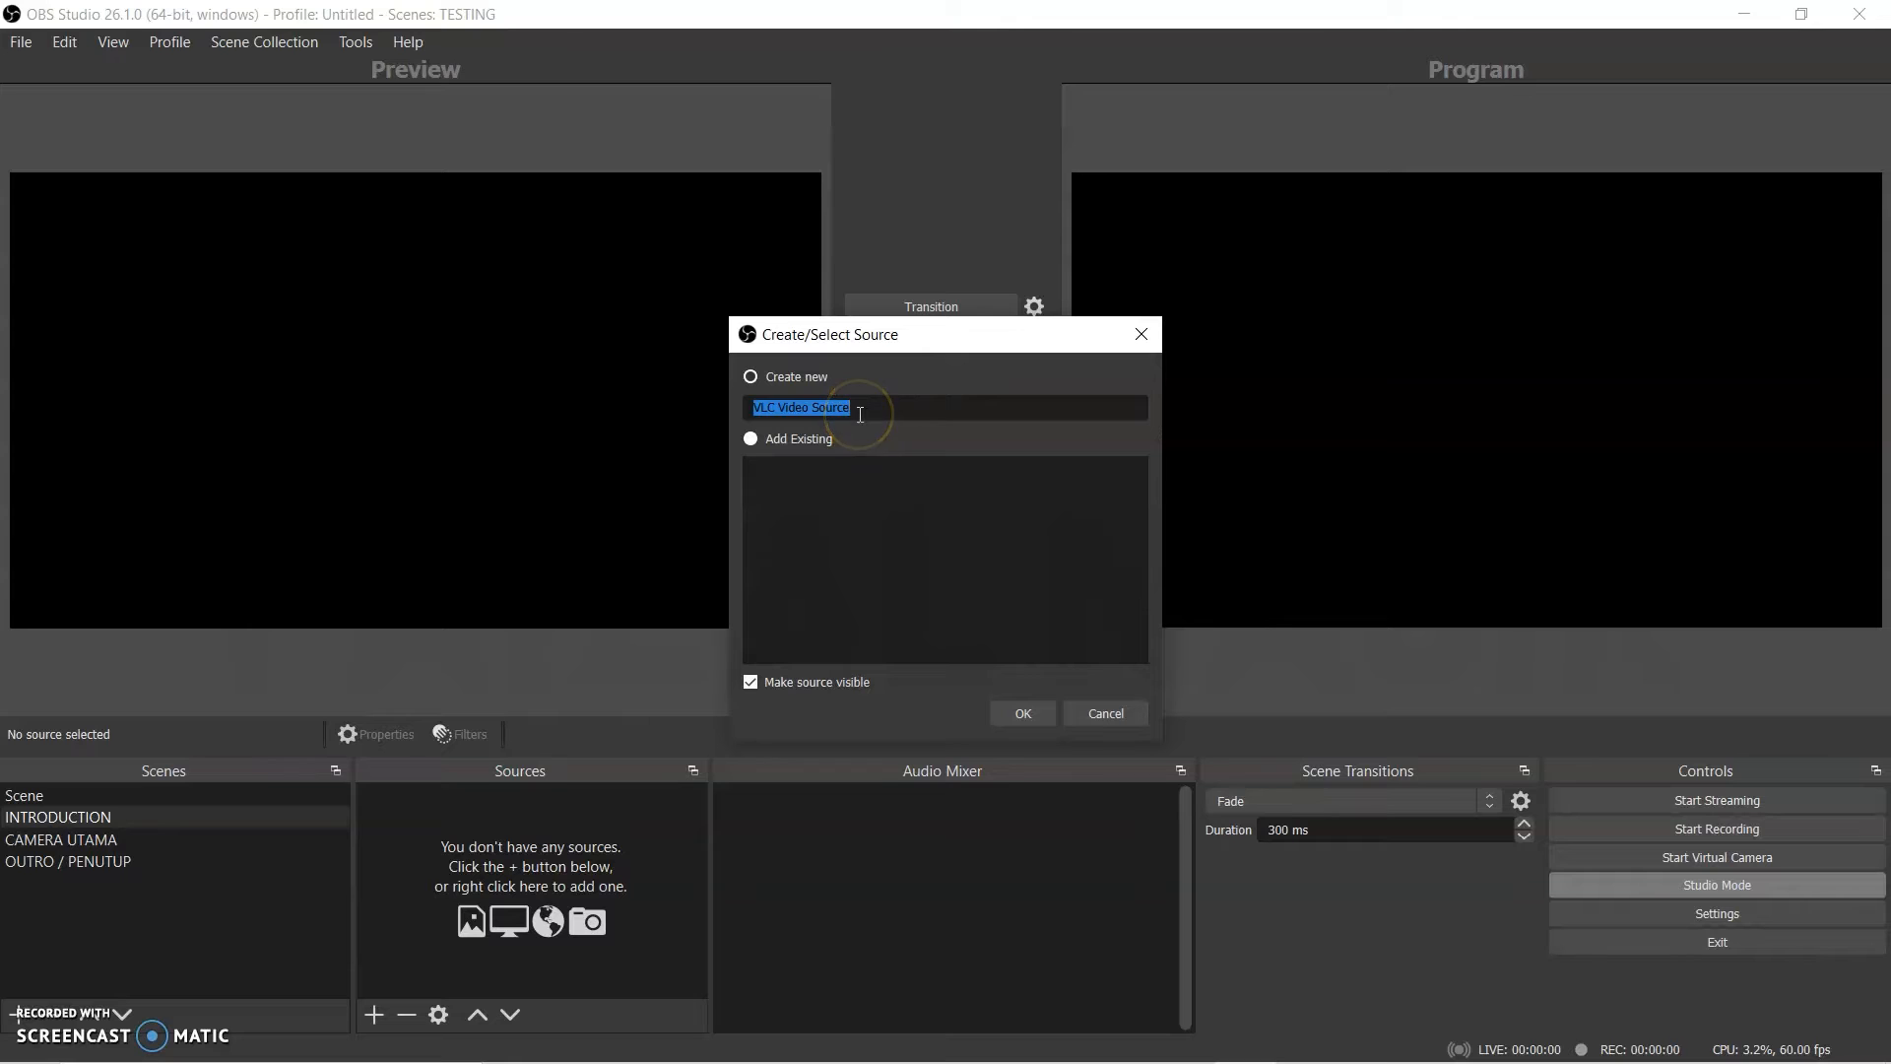
type("VIDEO")
left_click(1148, 506)
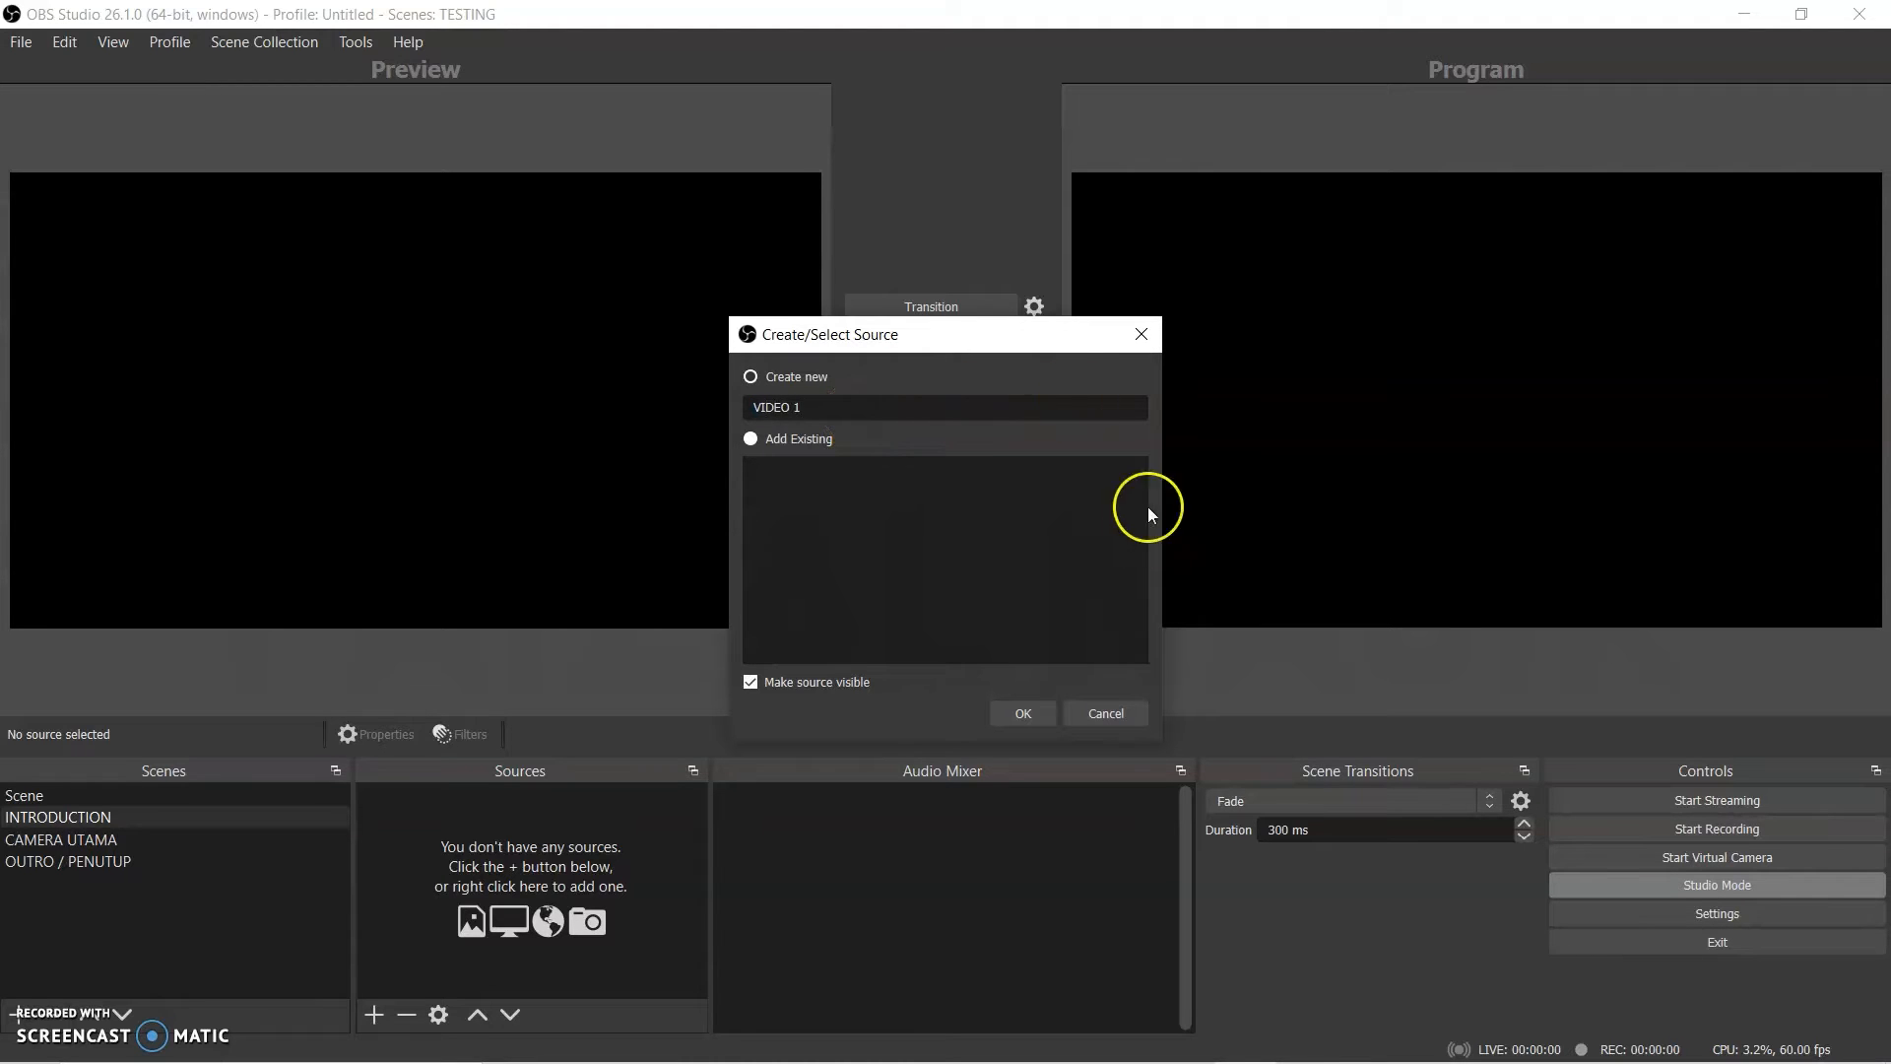
left_click(1018, 713)
Add DRAF SHORT FILM (MAK, SAYA BALIK...).mp4 from Downloads to VIDEO 1's playlist and accept the source properties
left_click(1852, 754)
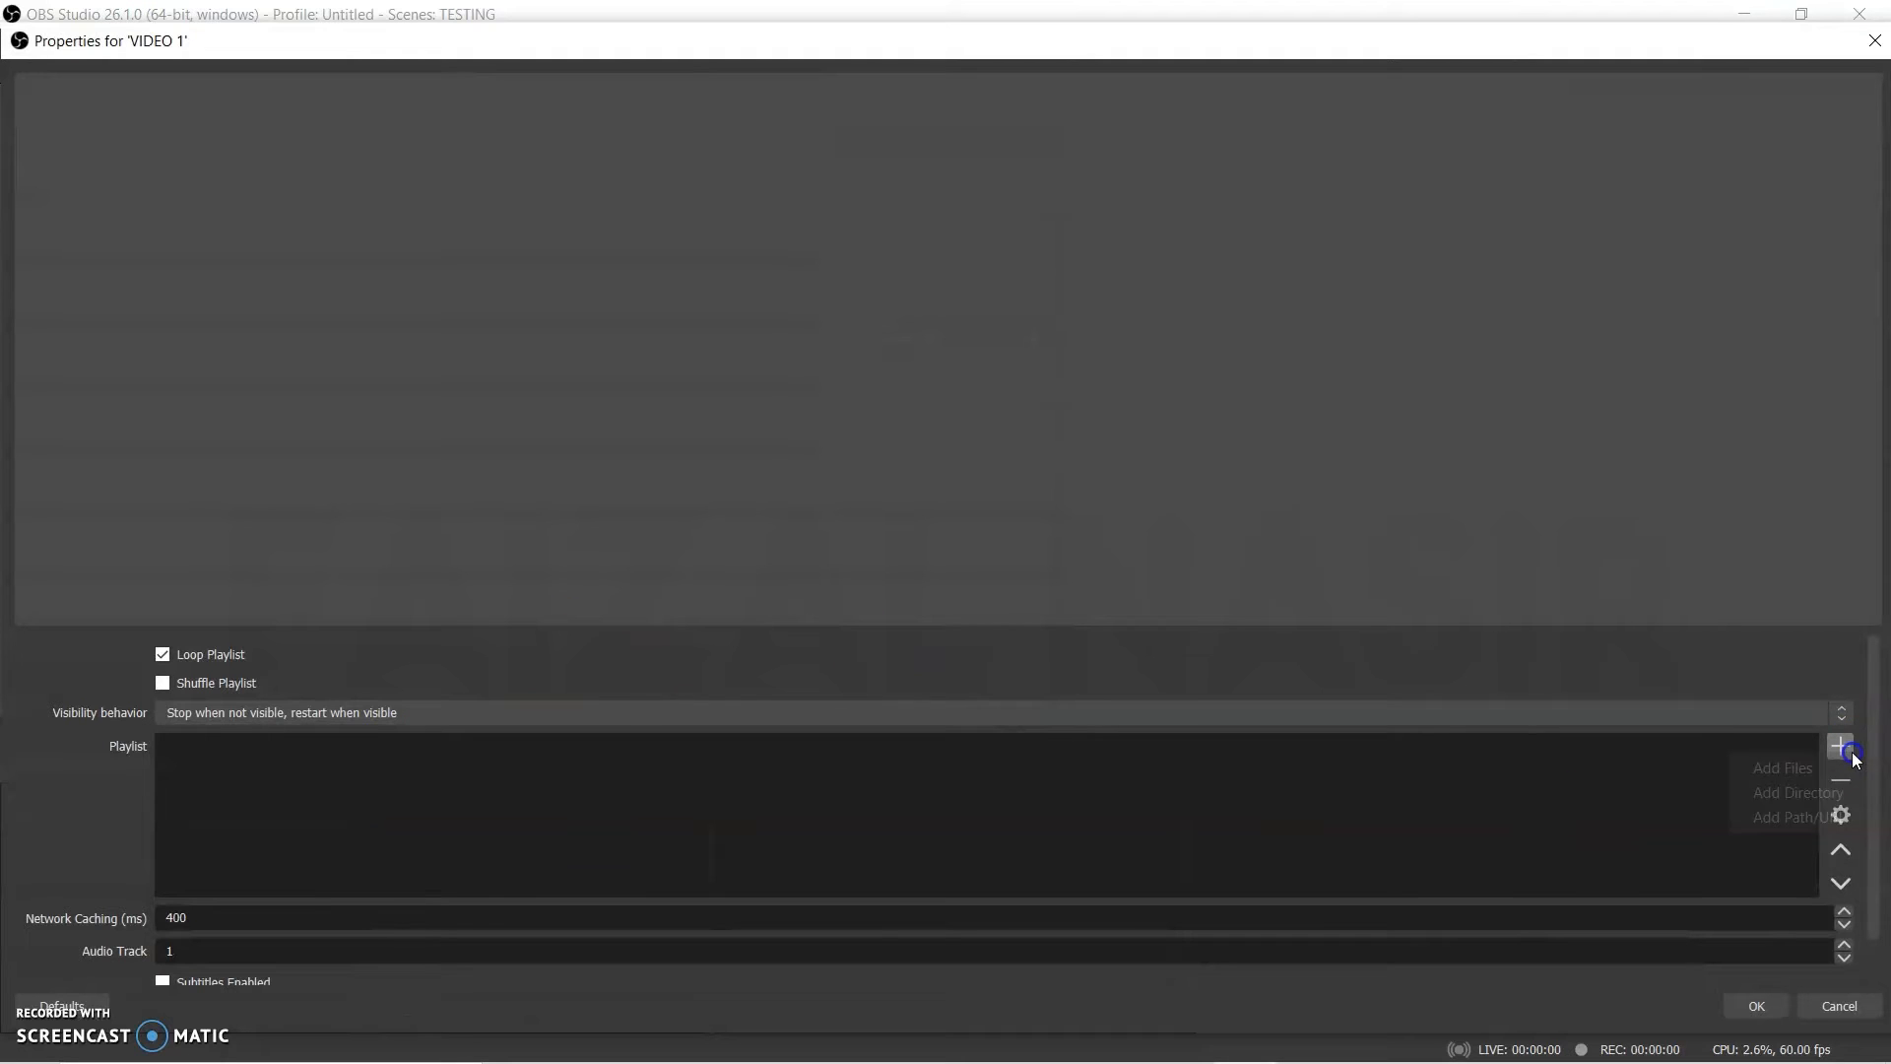
left_click(1782, 768)
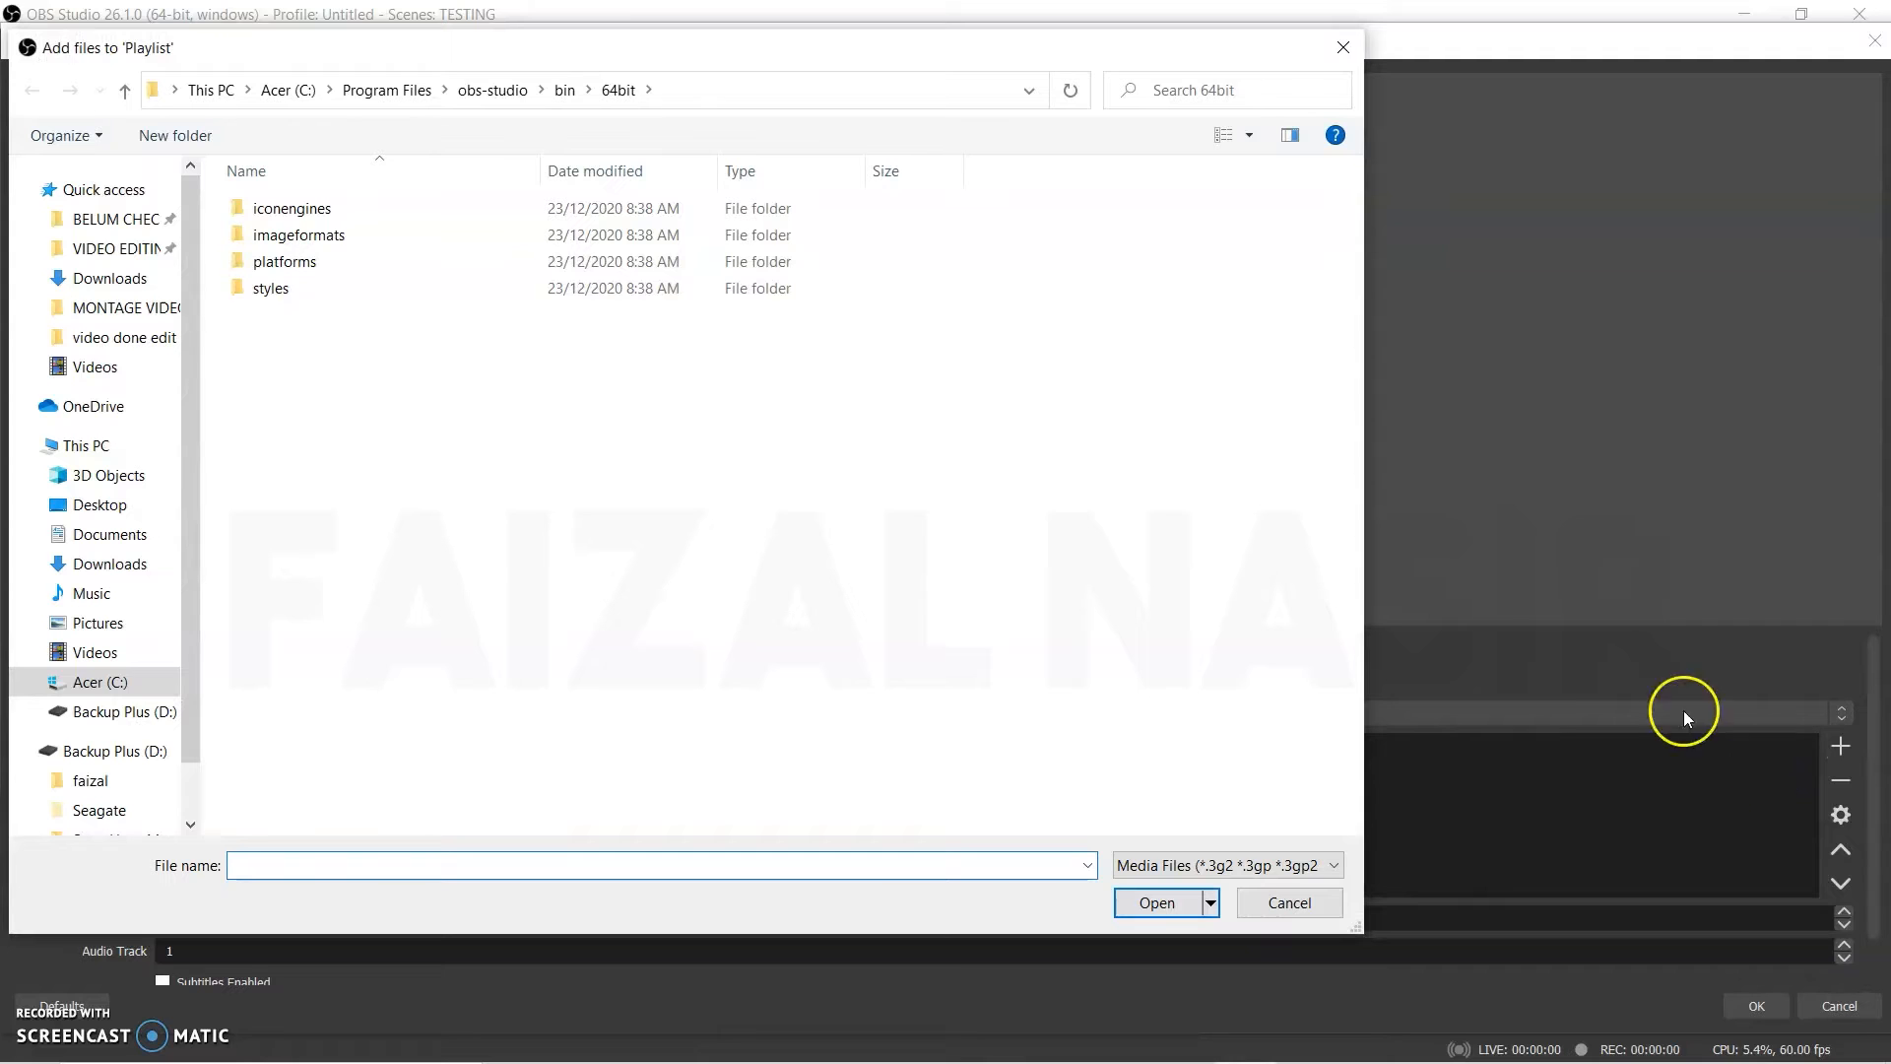
left_click(109, 277)
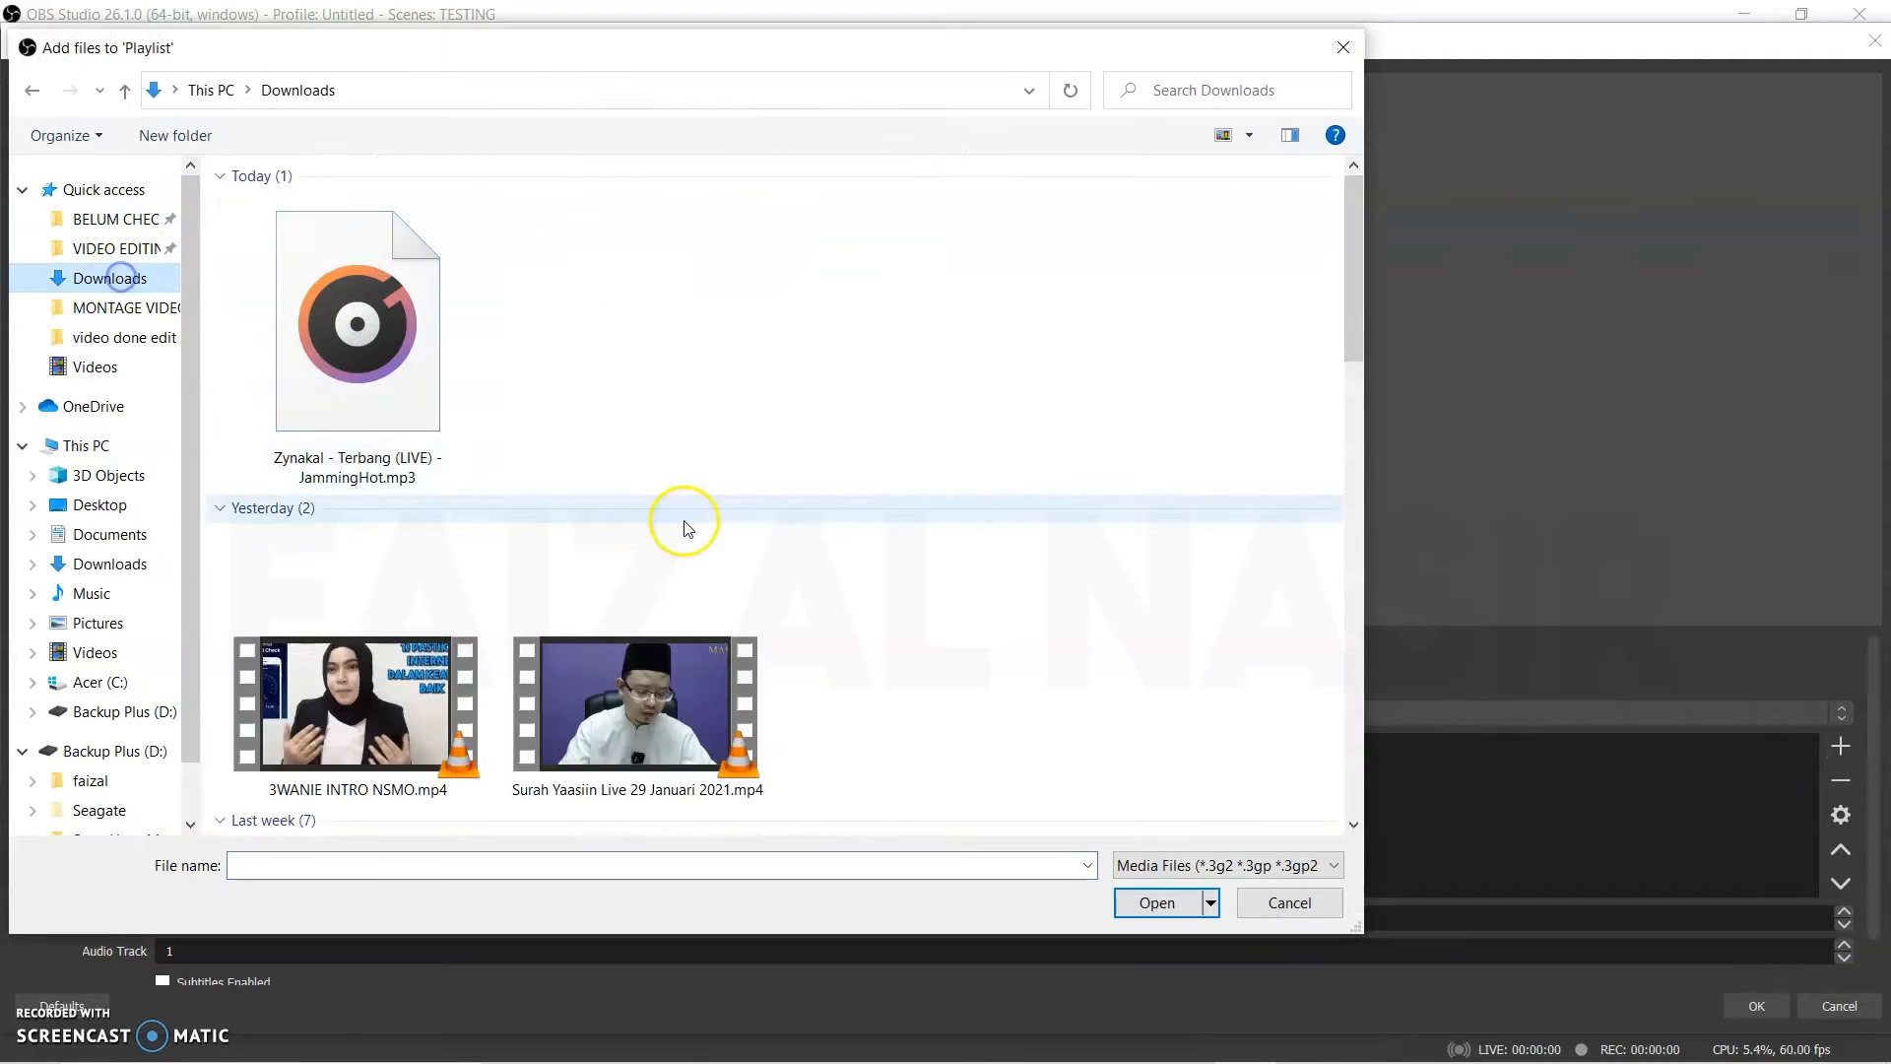
scroll(906, 569, "down", 10)
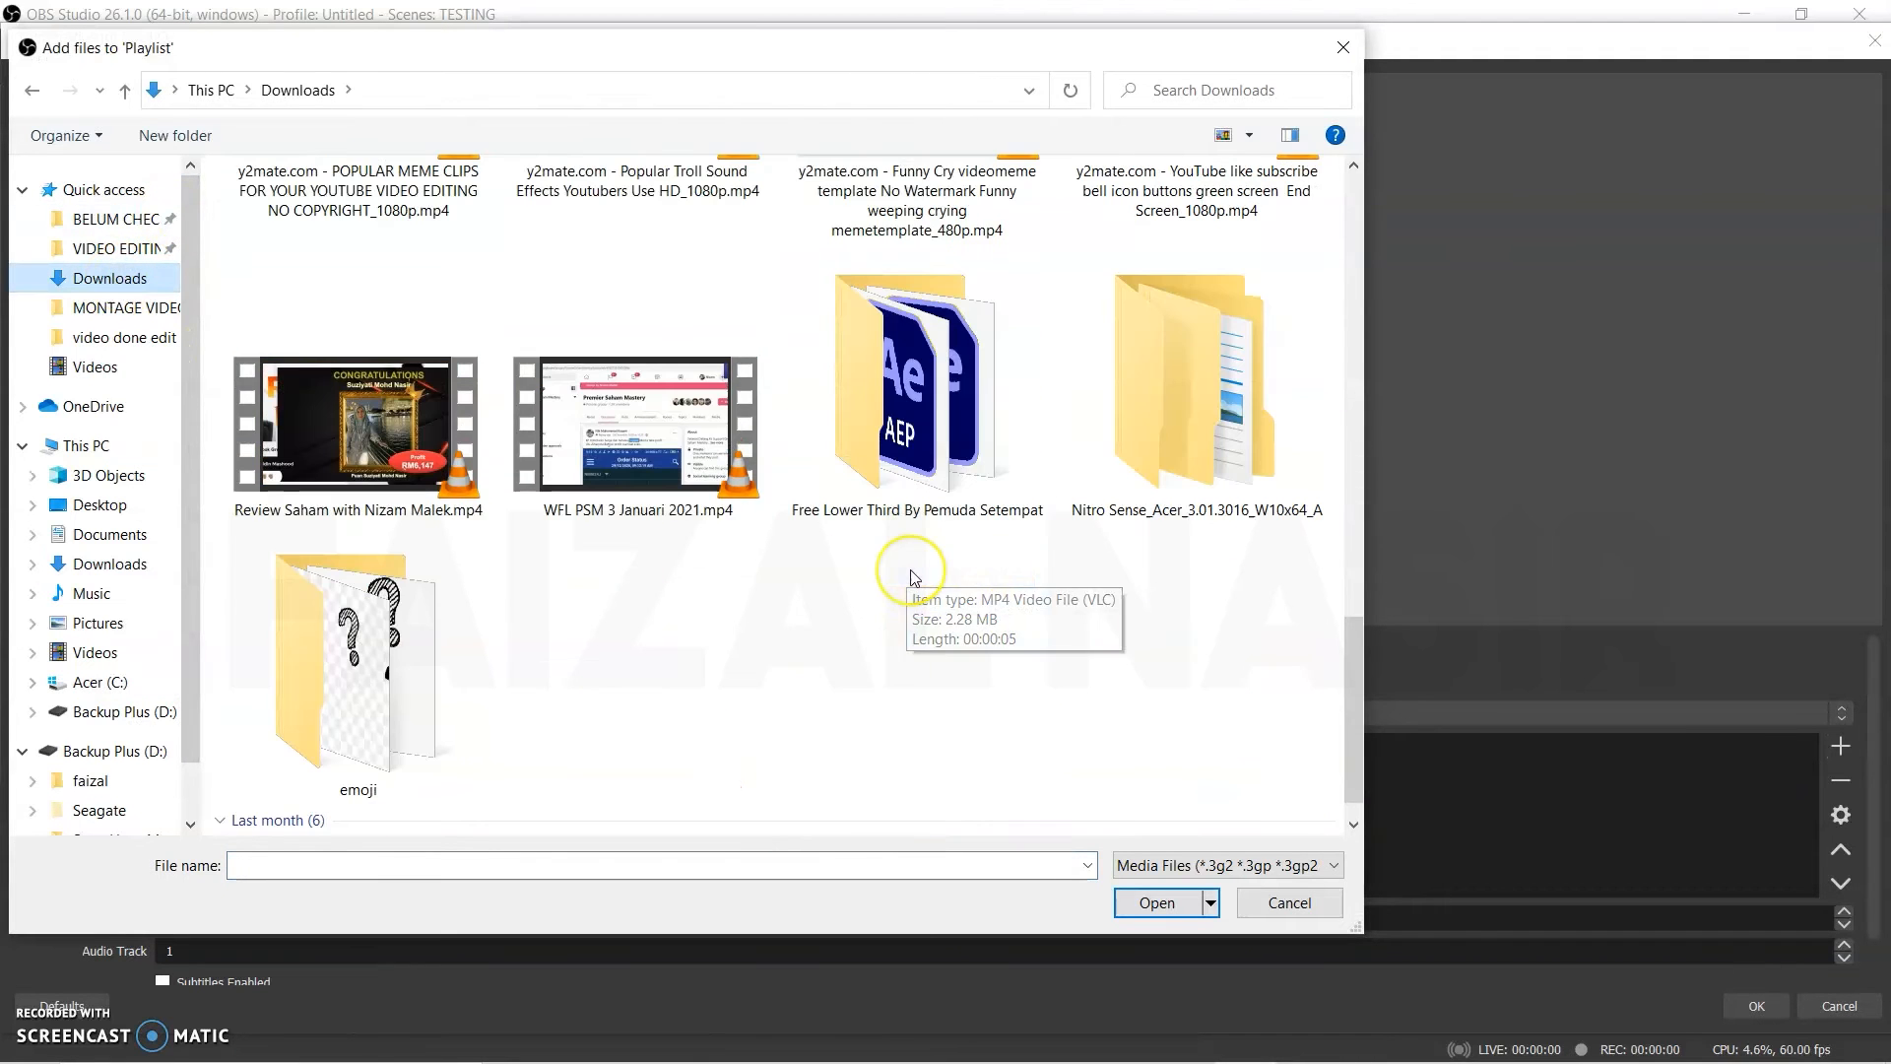
scroll(911, 578, "down", 5)
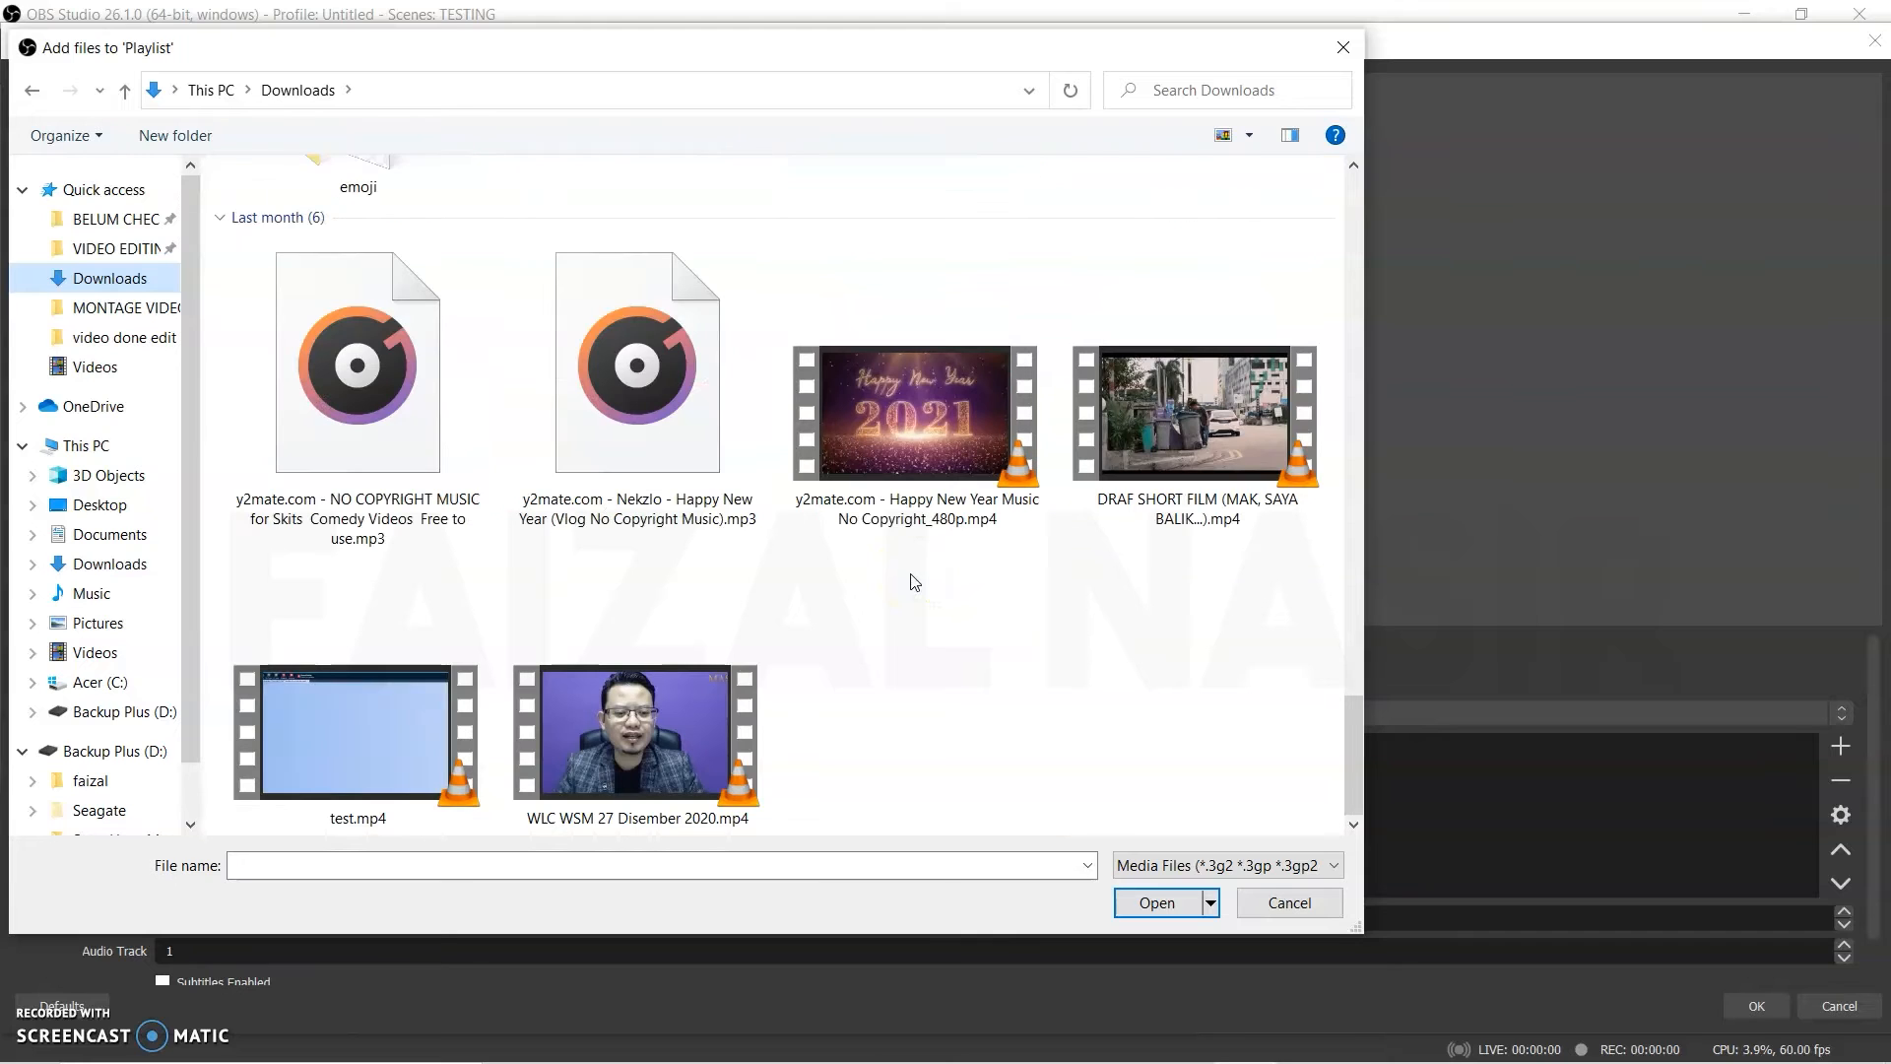
left_click(1209, 448)
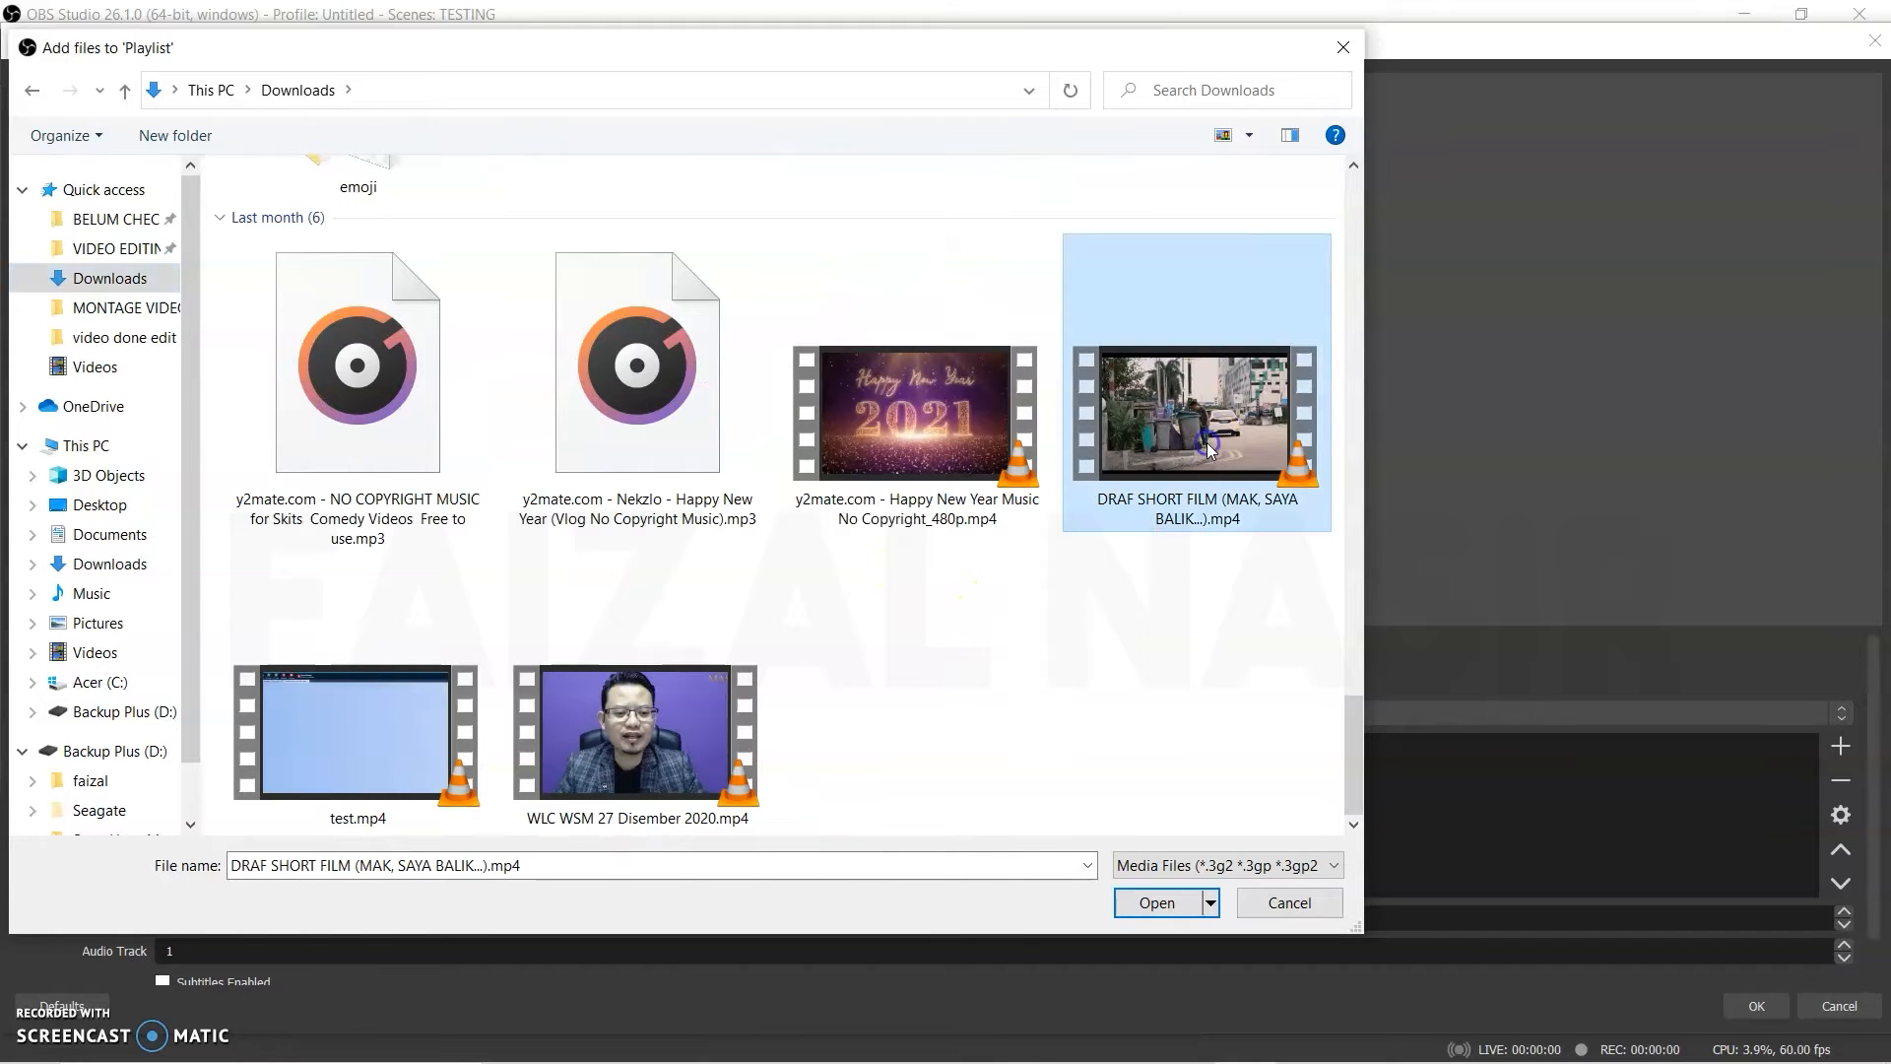
left_click(1167, 906)
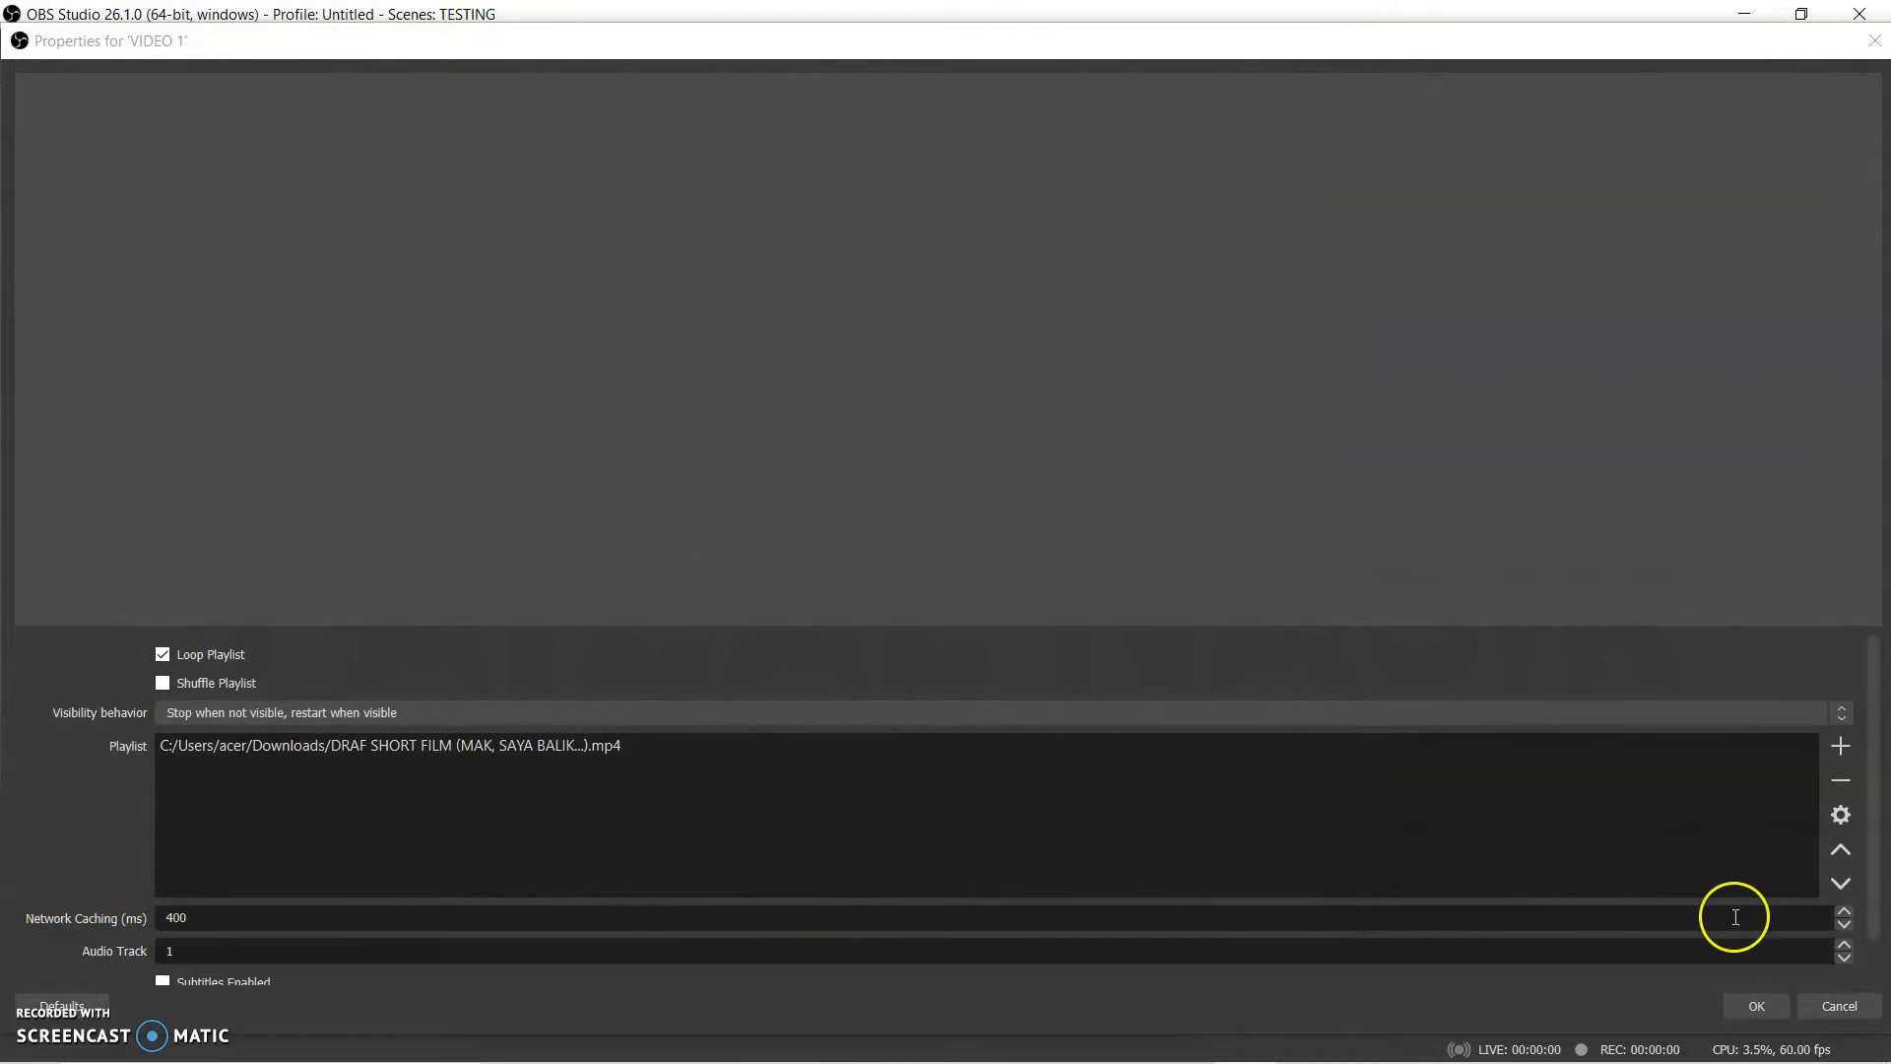
left_click(1746, 1005)
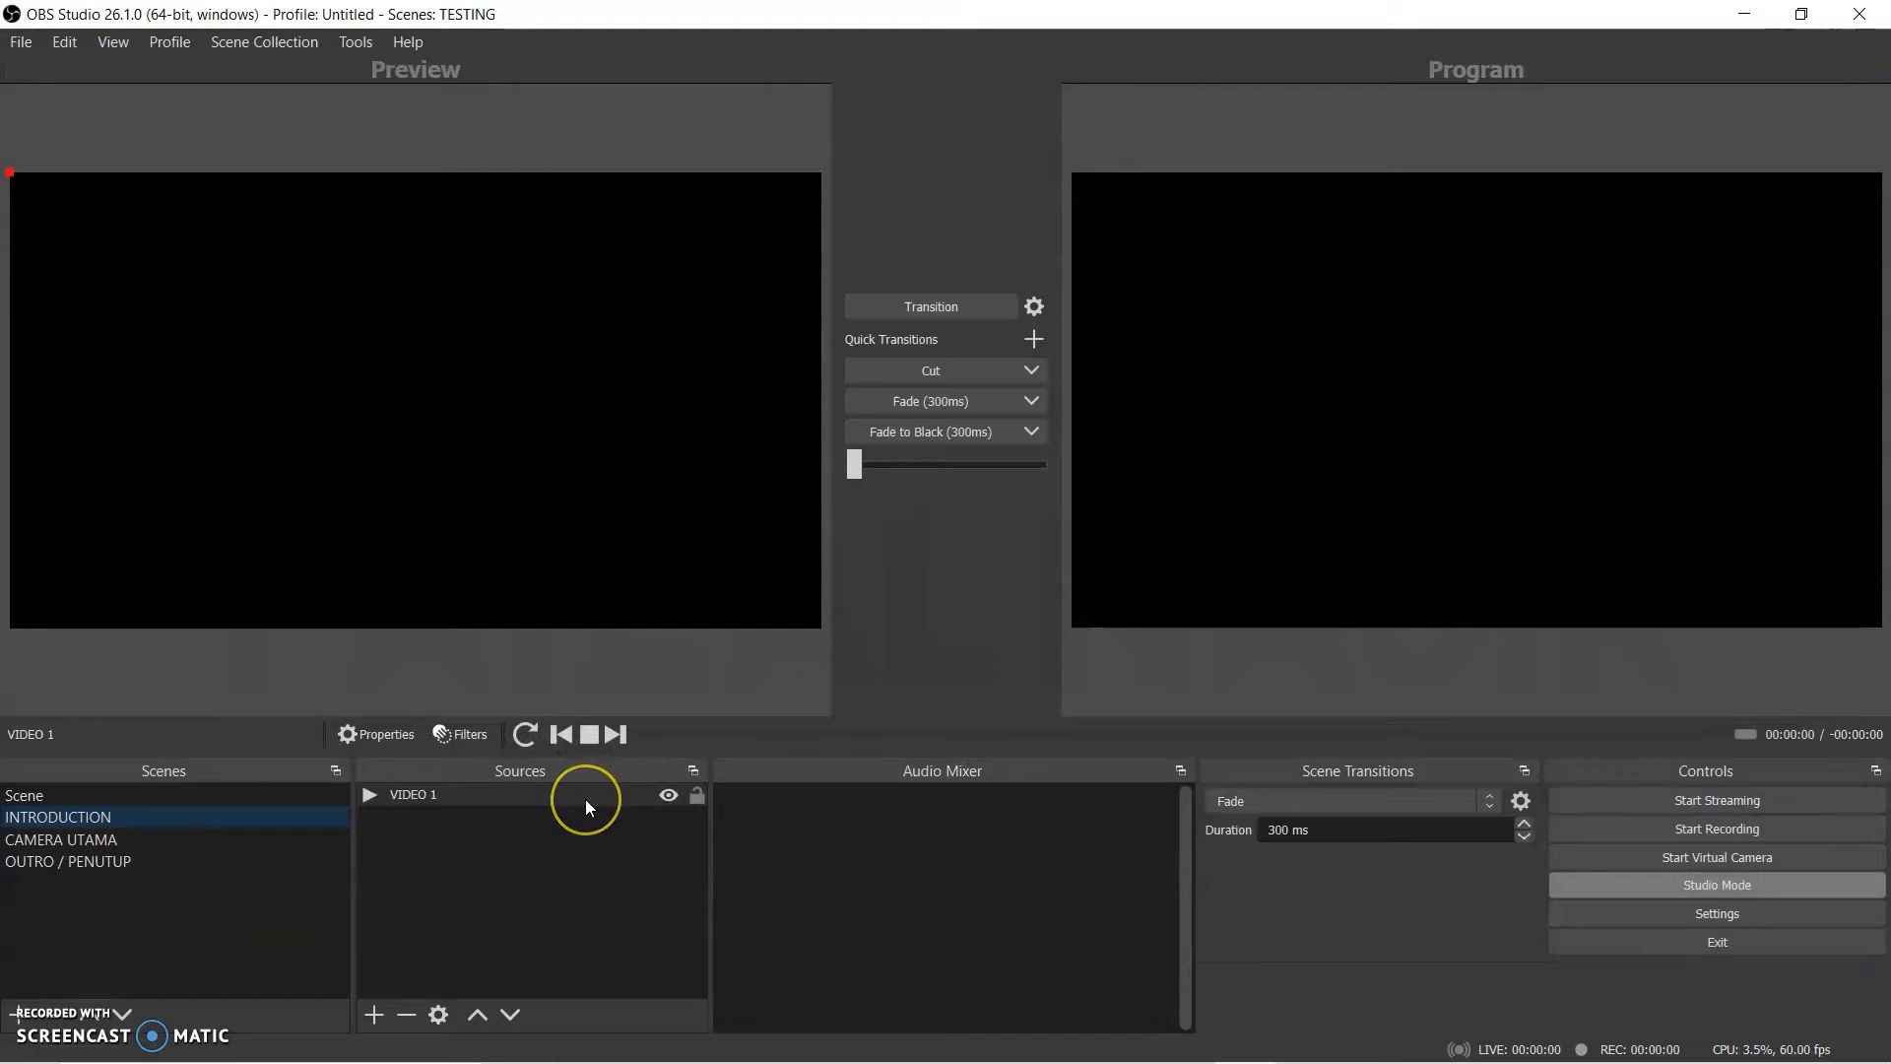
left_click(136, 813)
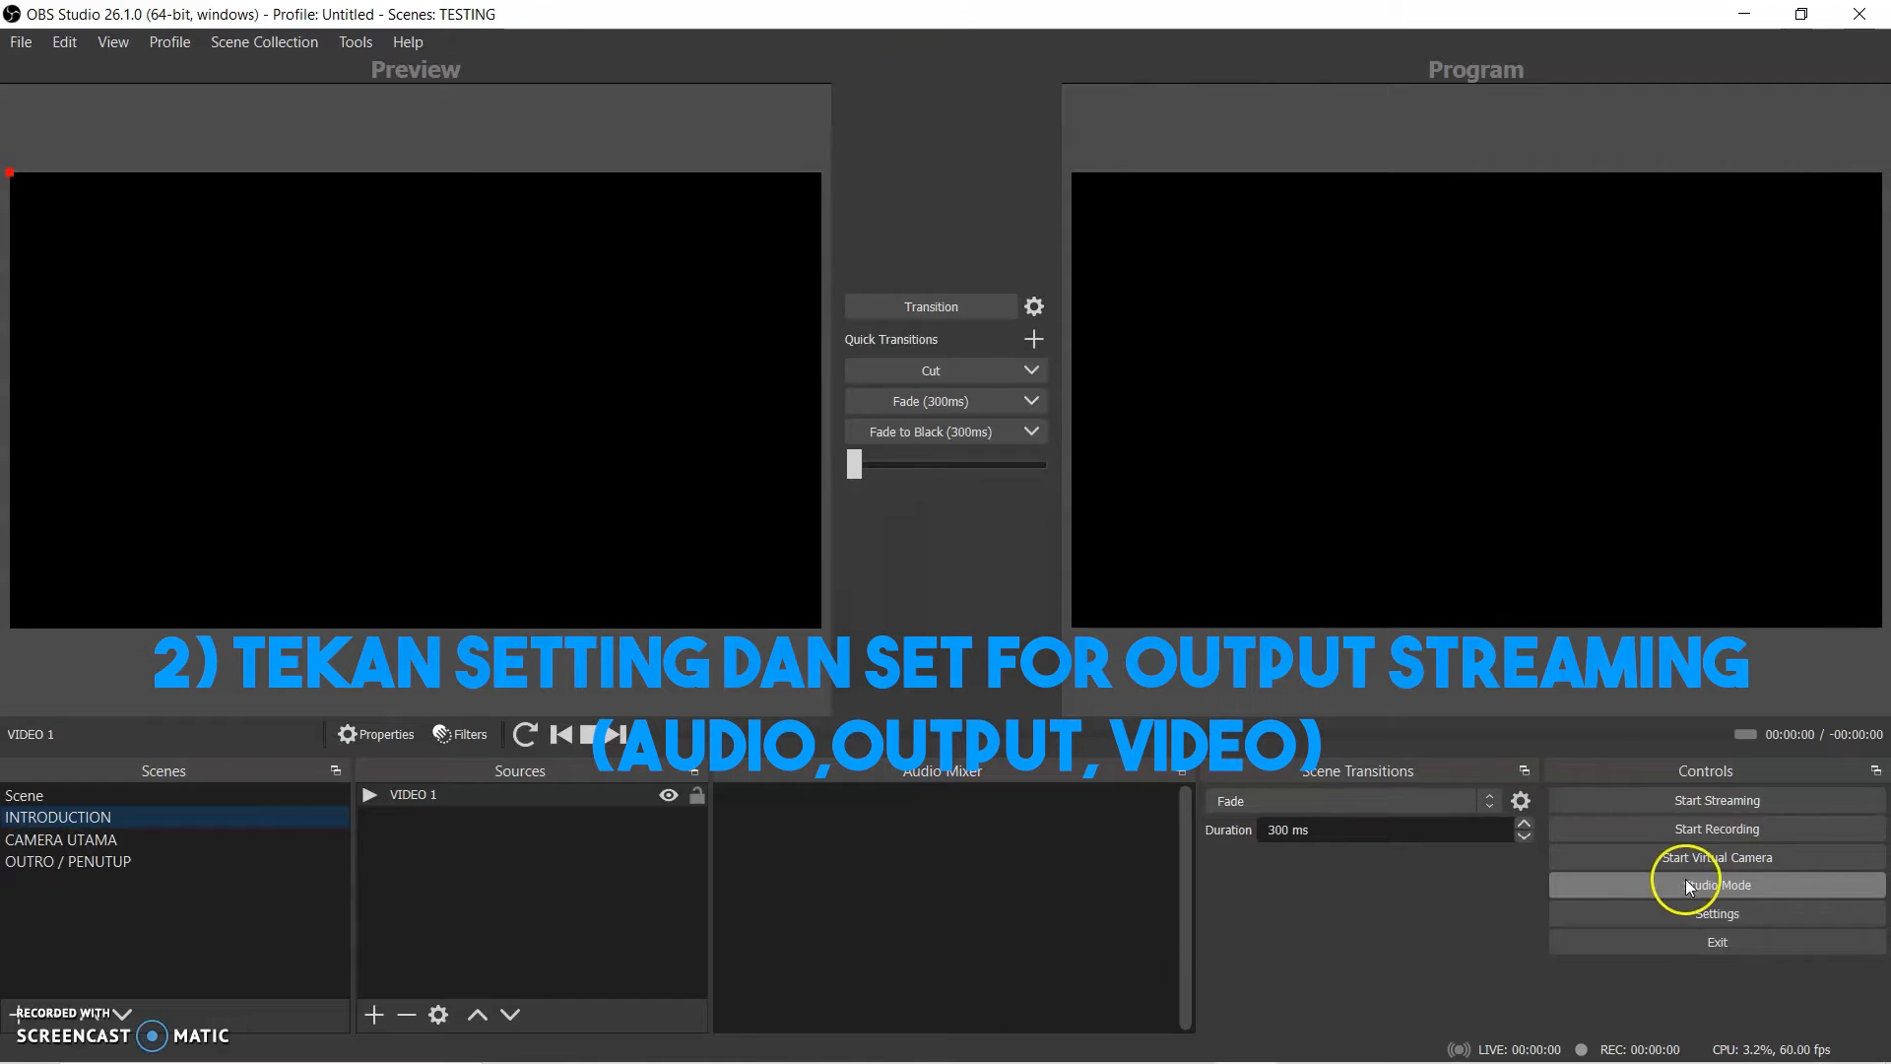
Open the program settings and review the General, Stream and Output options
left_click(1739, 913)
left_click(1709, 916)
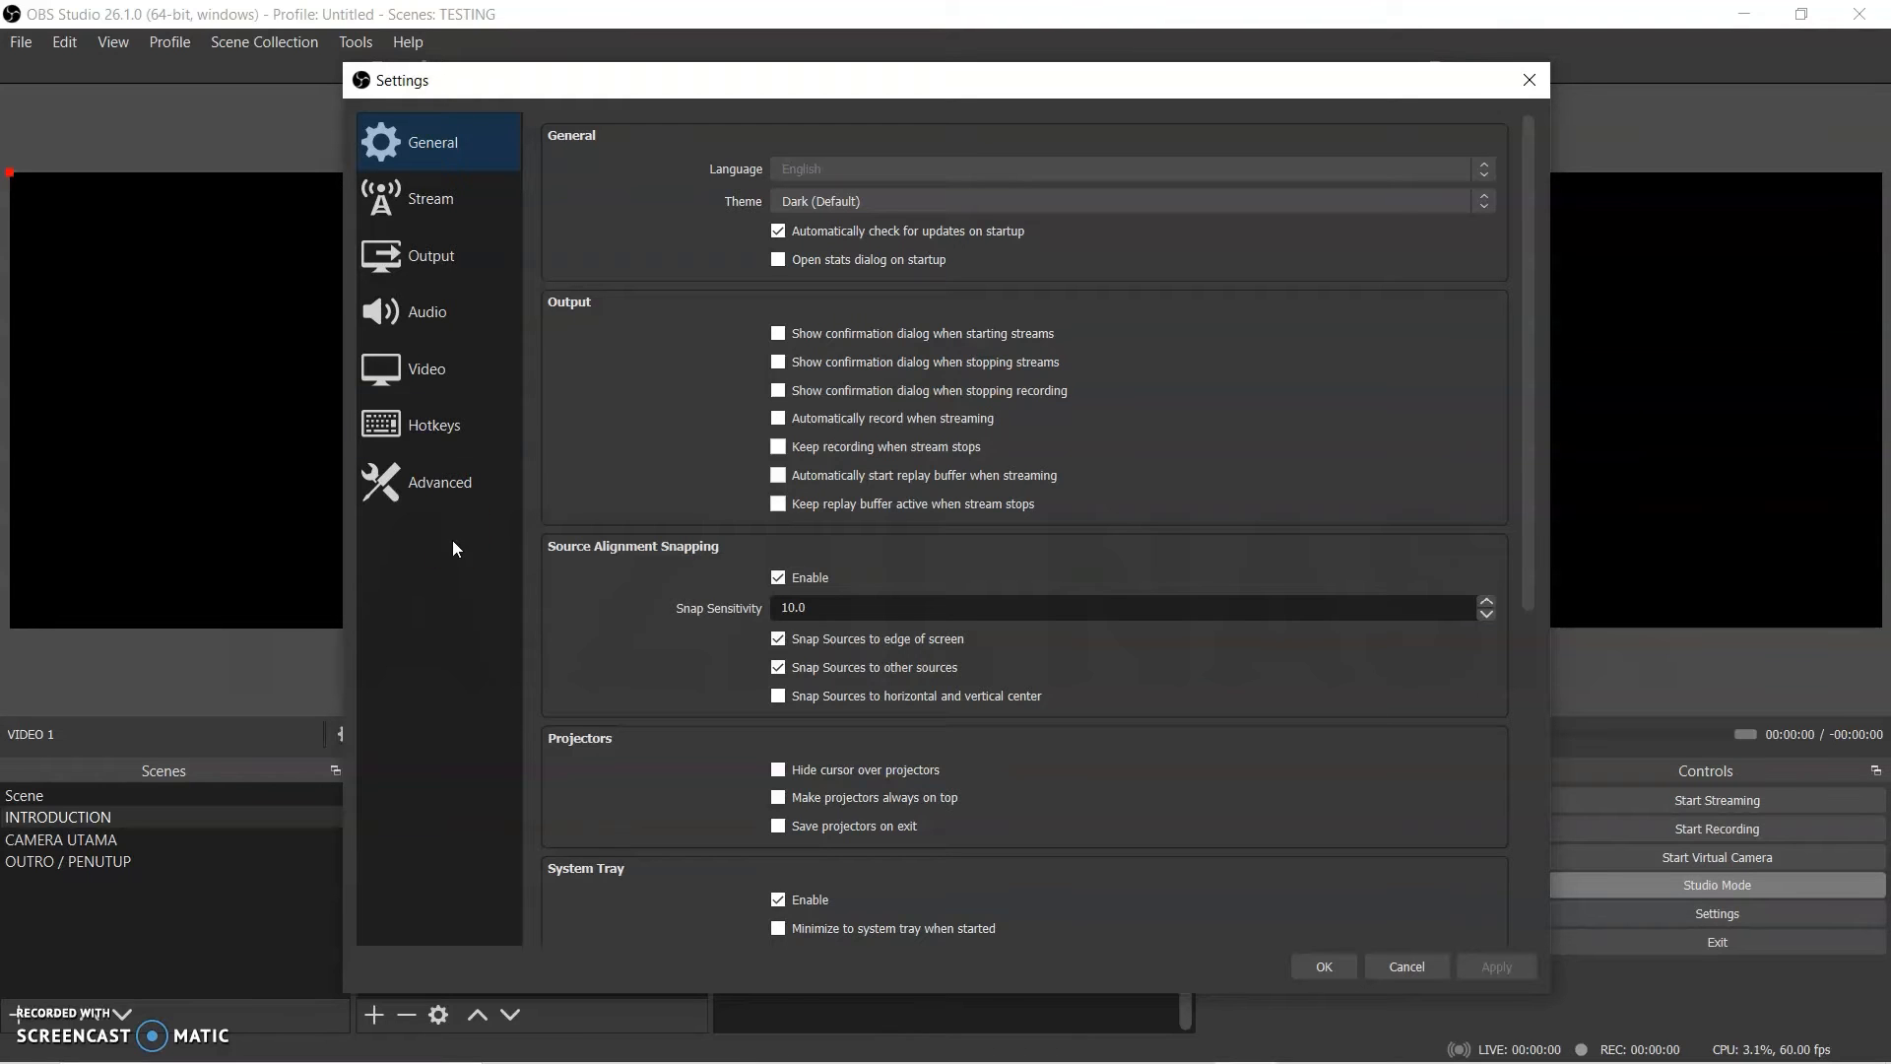
scroll(1271, 459, "down", 3)
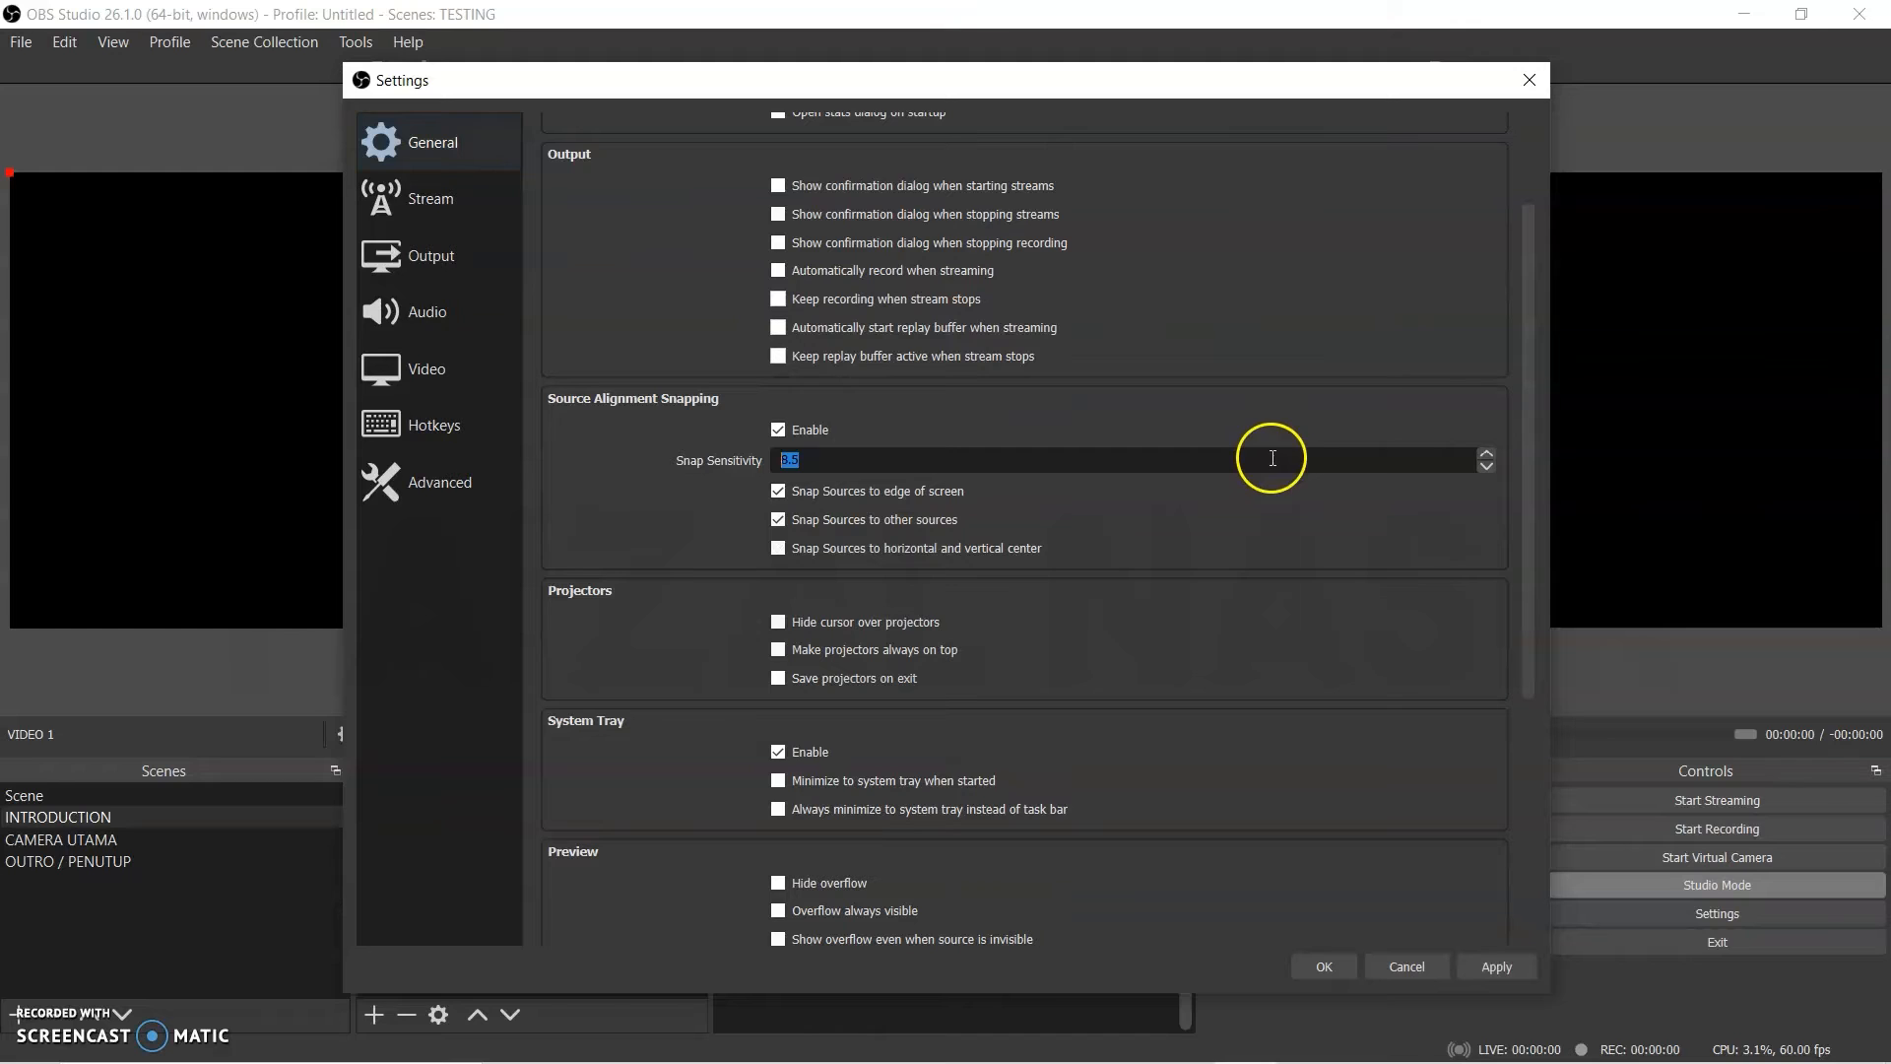
scroll(1283, 456, "up", 2)
scroll(681, 428, "up", 2)
left_click(647, 429)
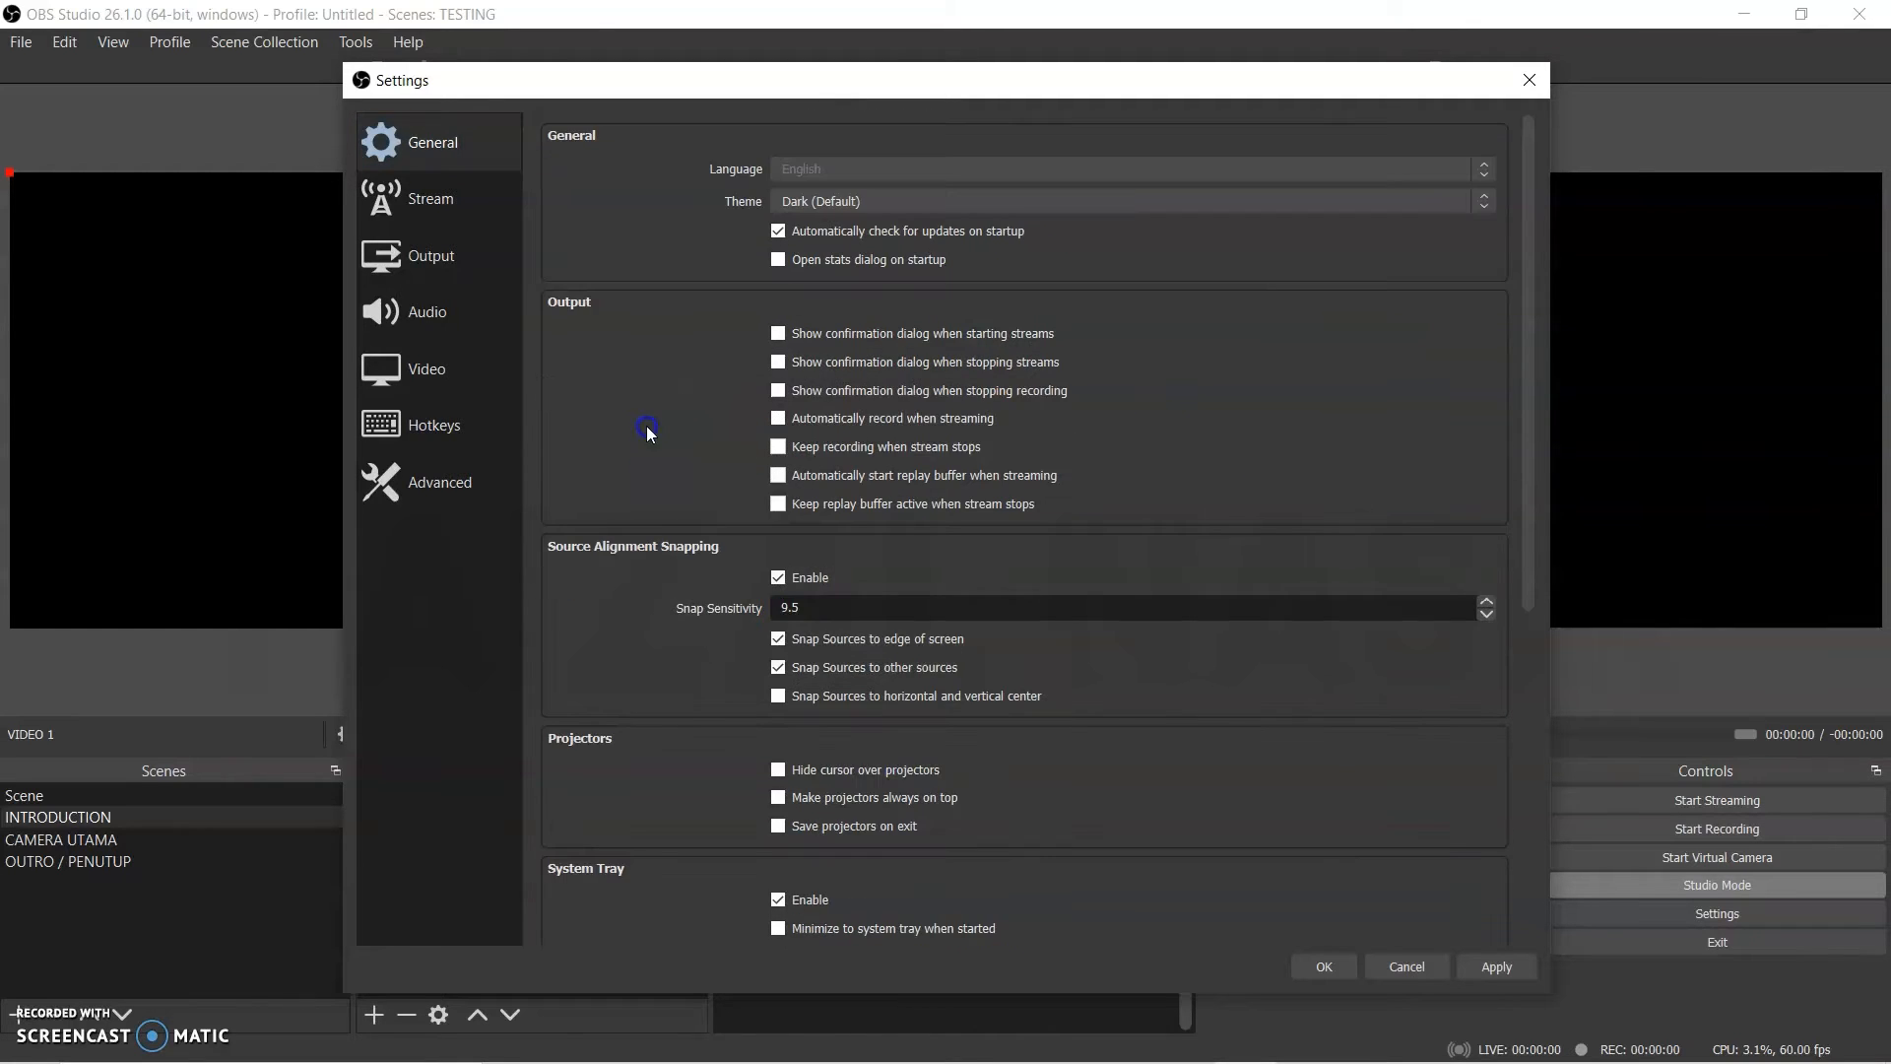
left_click(433, 197)
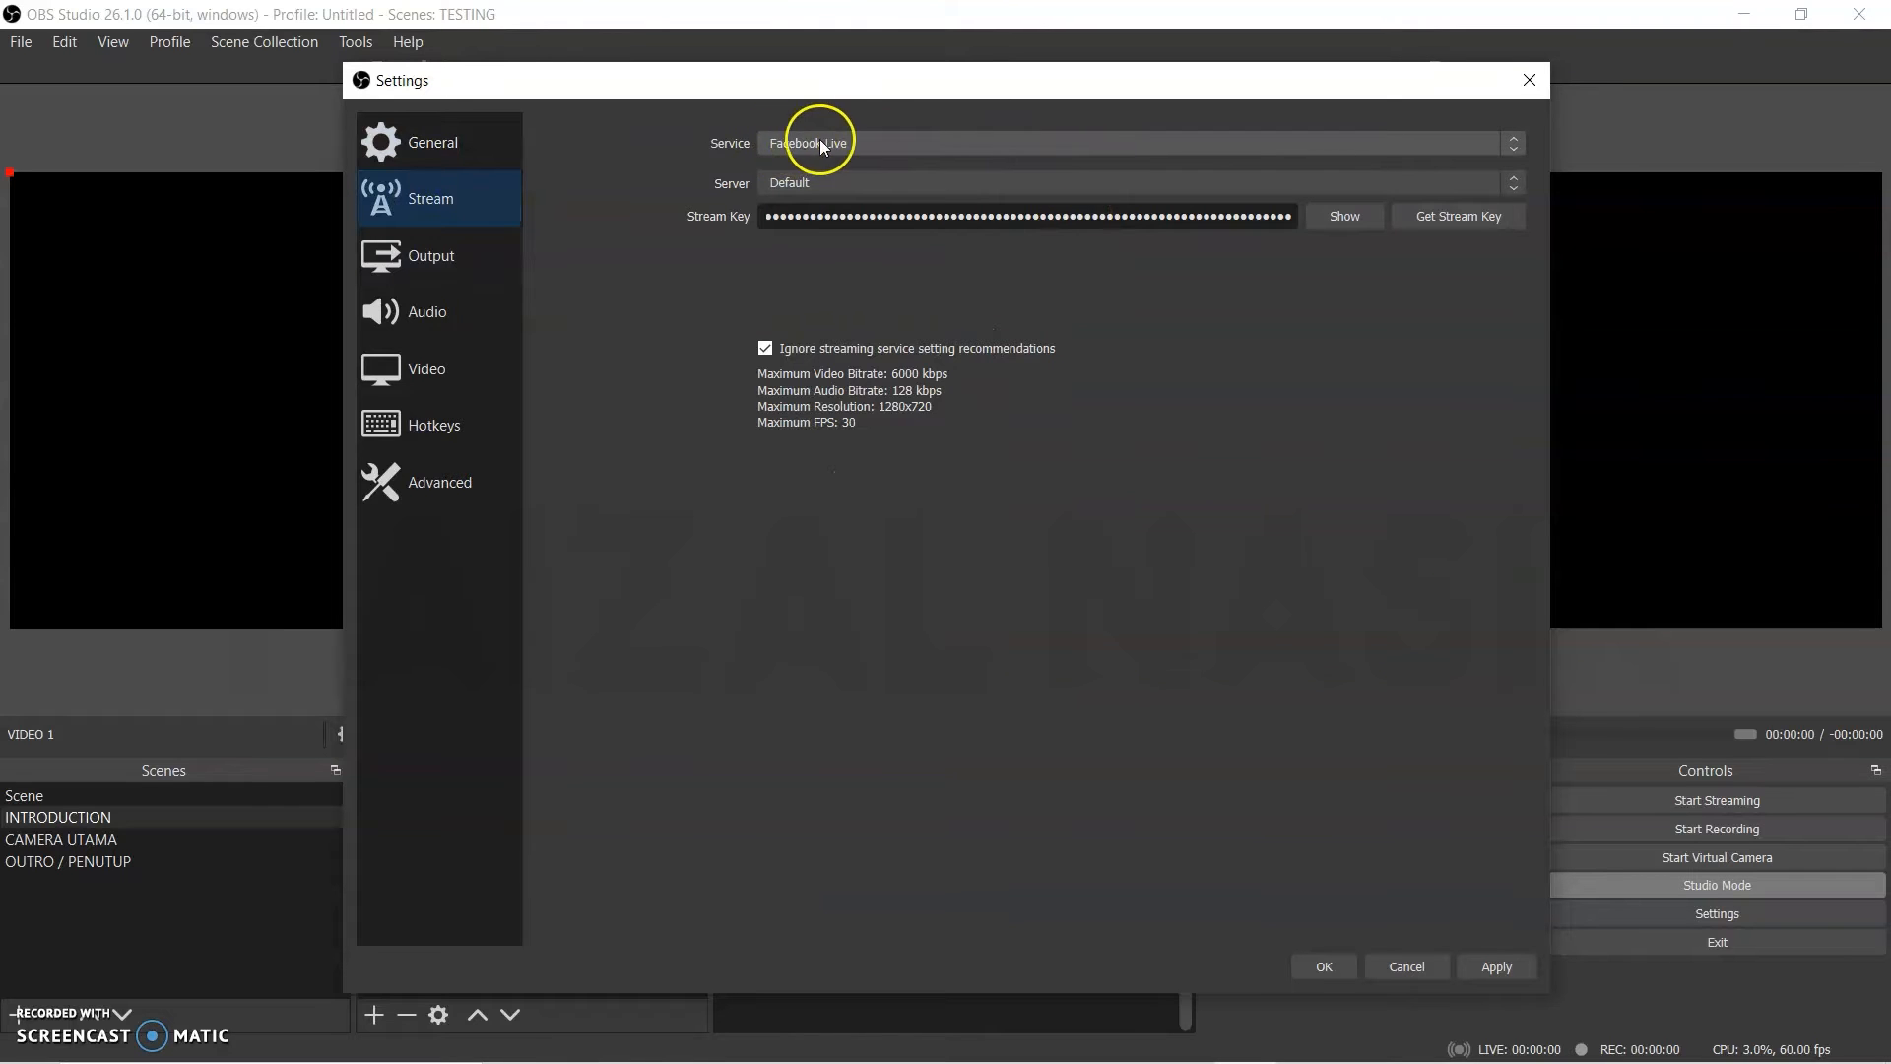
left_click(465, 266)
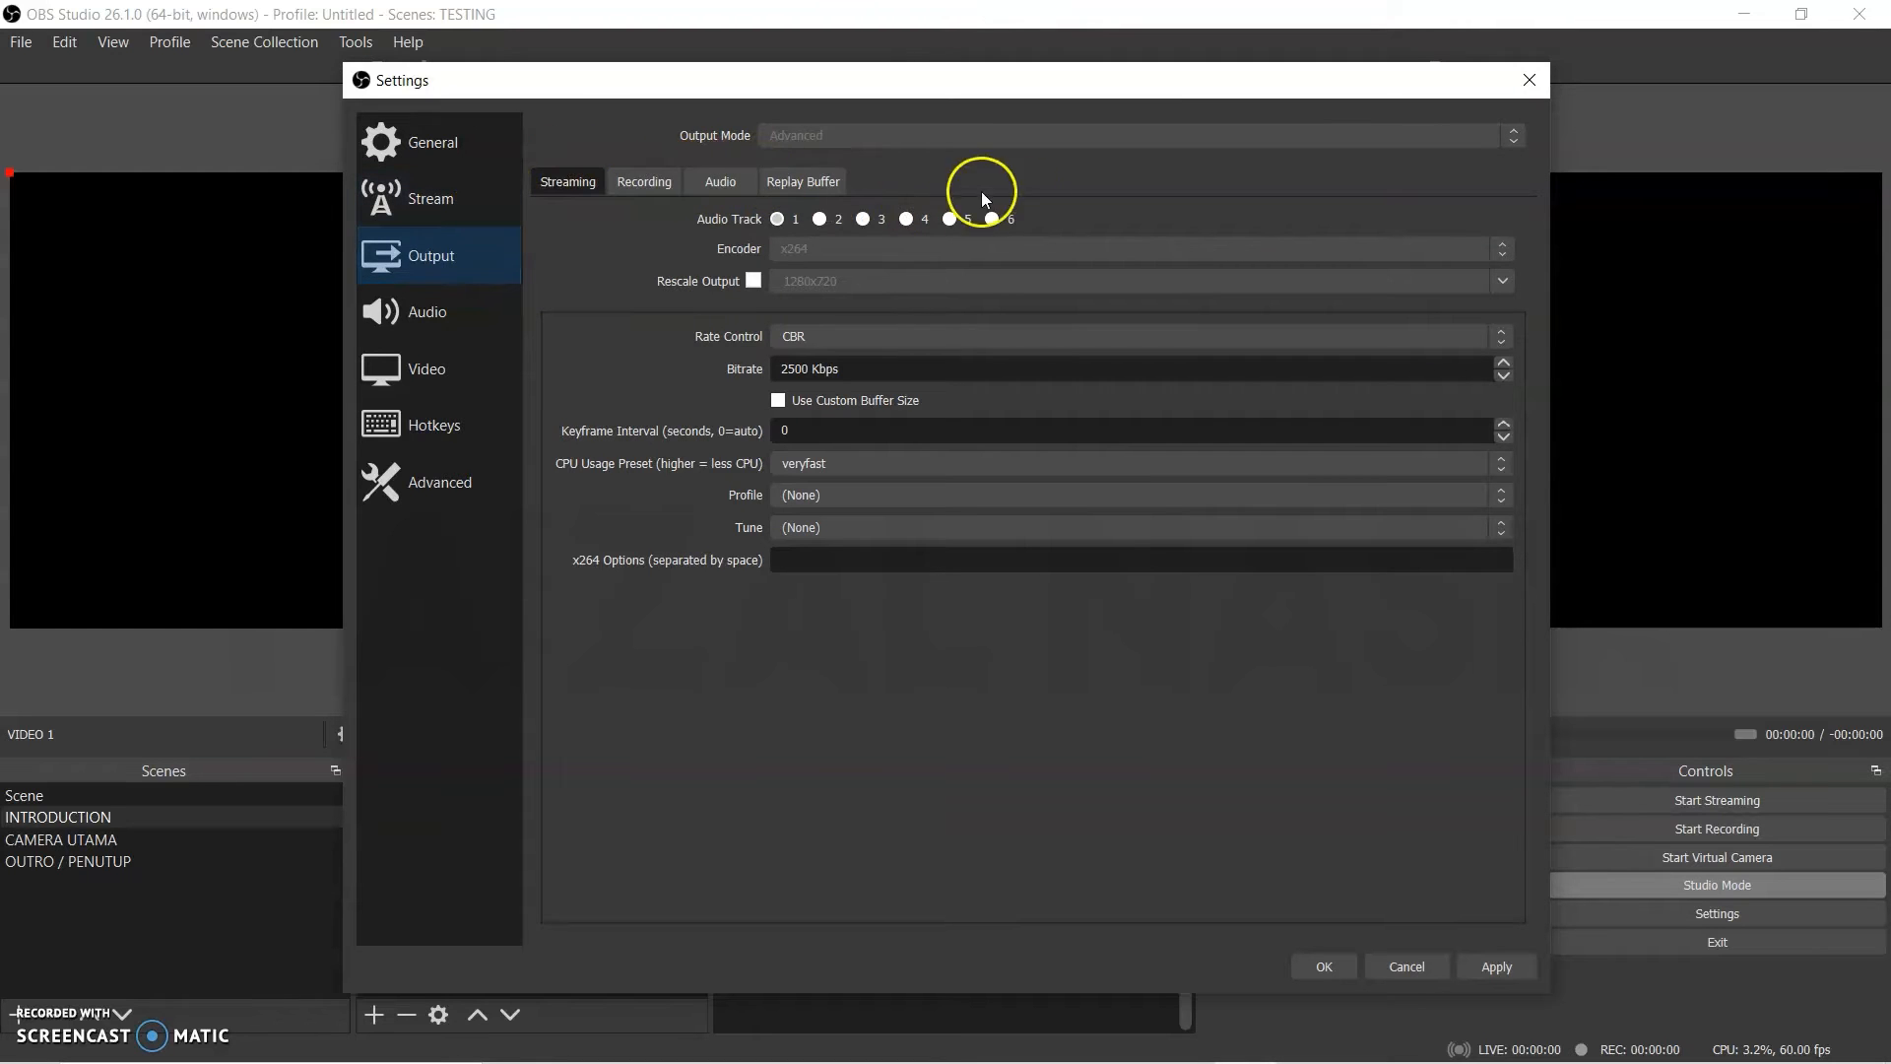
Set the global Desktop Audio device to Speakers (Realtek(R) Audio) and Mic/Auxiliary Audio to Microphone Array (Realtek(R) Audio)
left_click(451, 312)
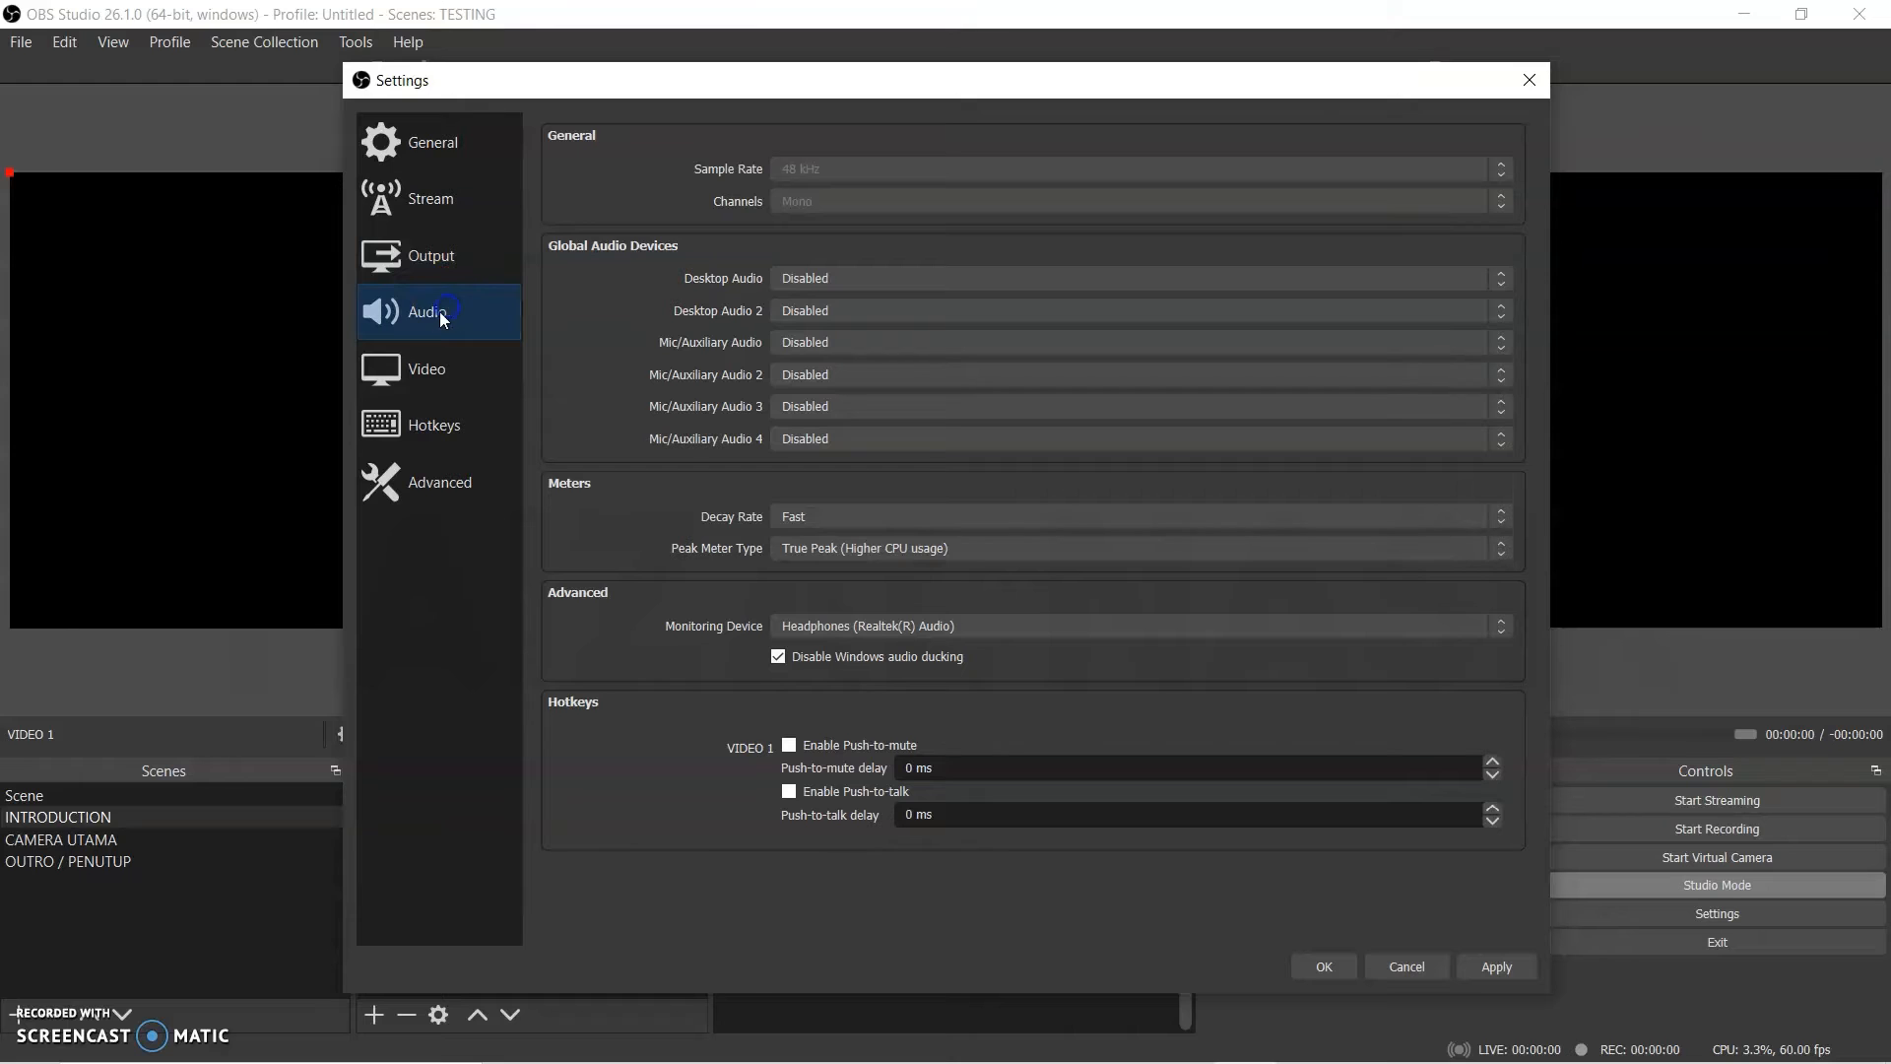
left_click(445, 313)
left_click(450, 299)
left_click(821, 280)
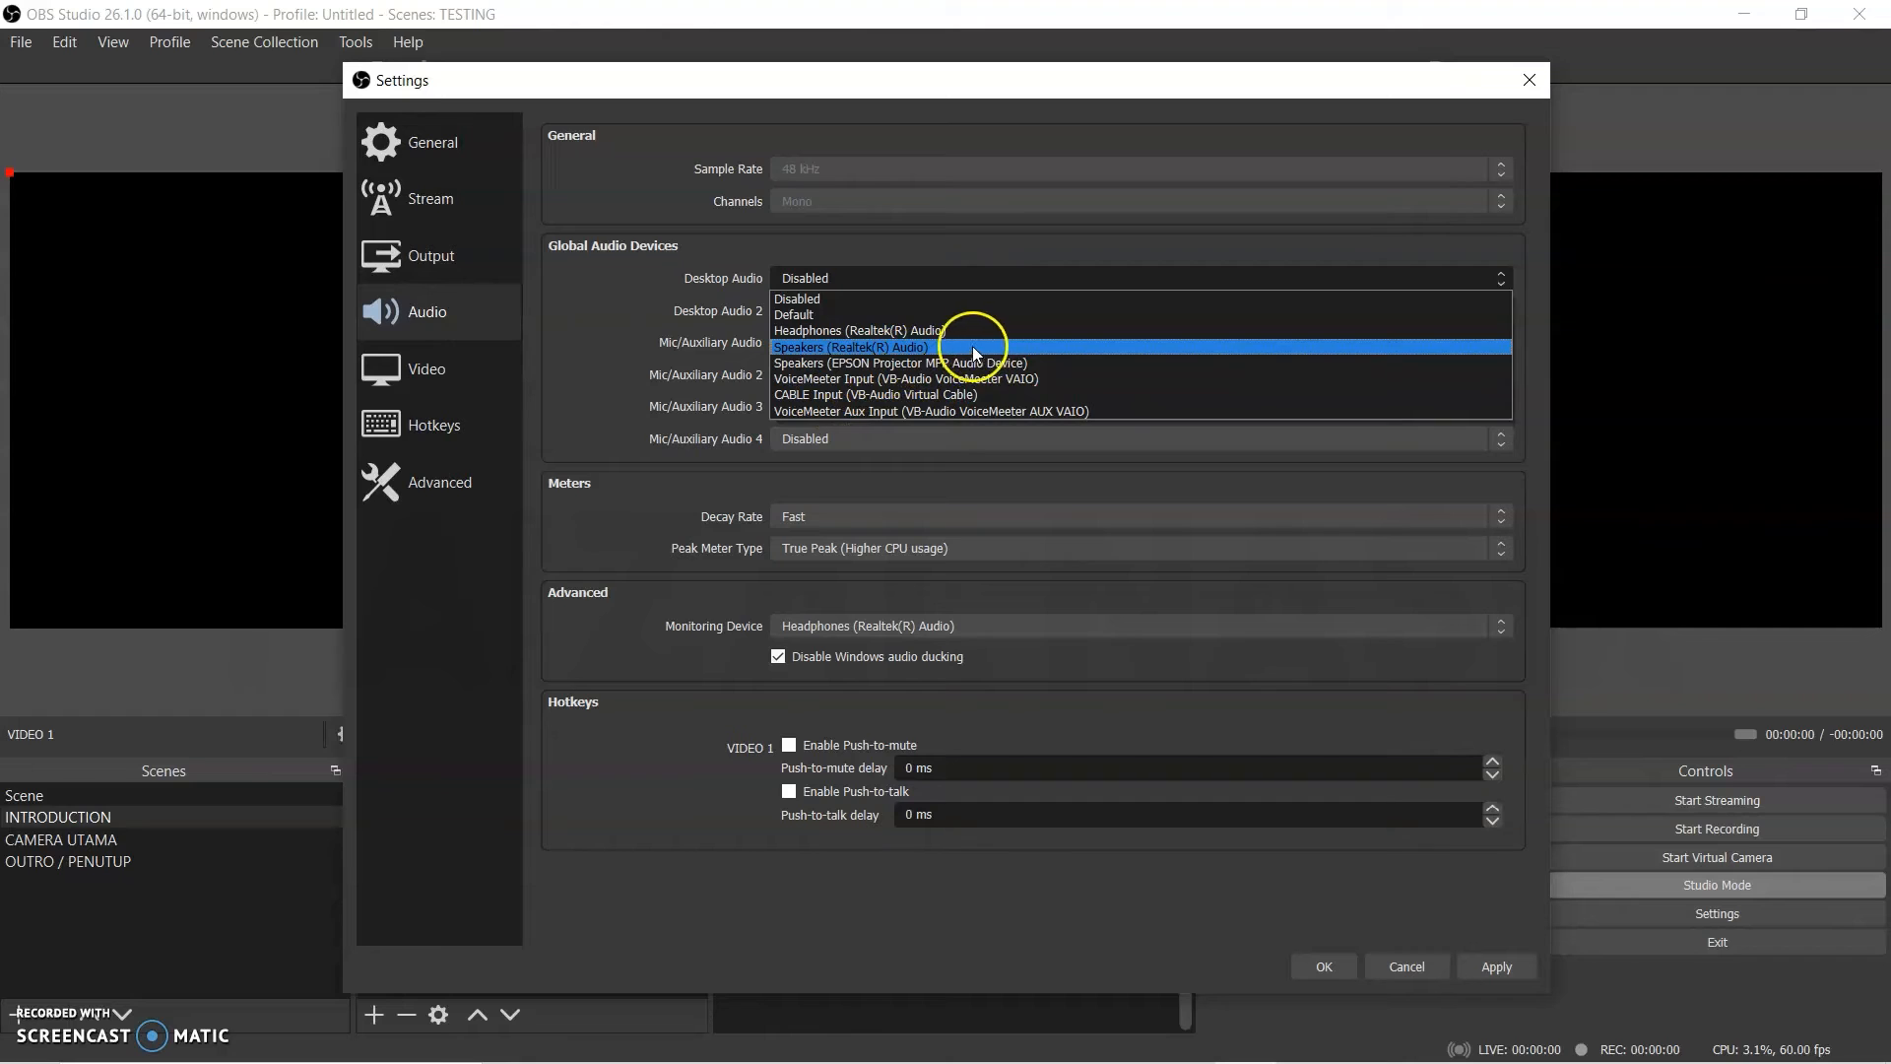
left_click(807, 351)
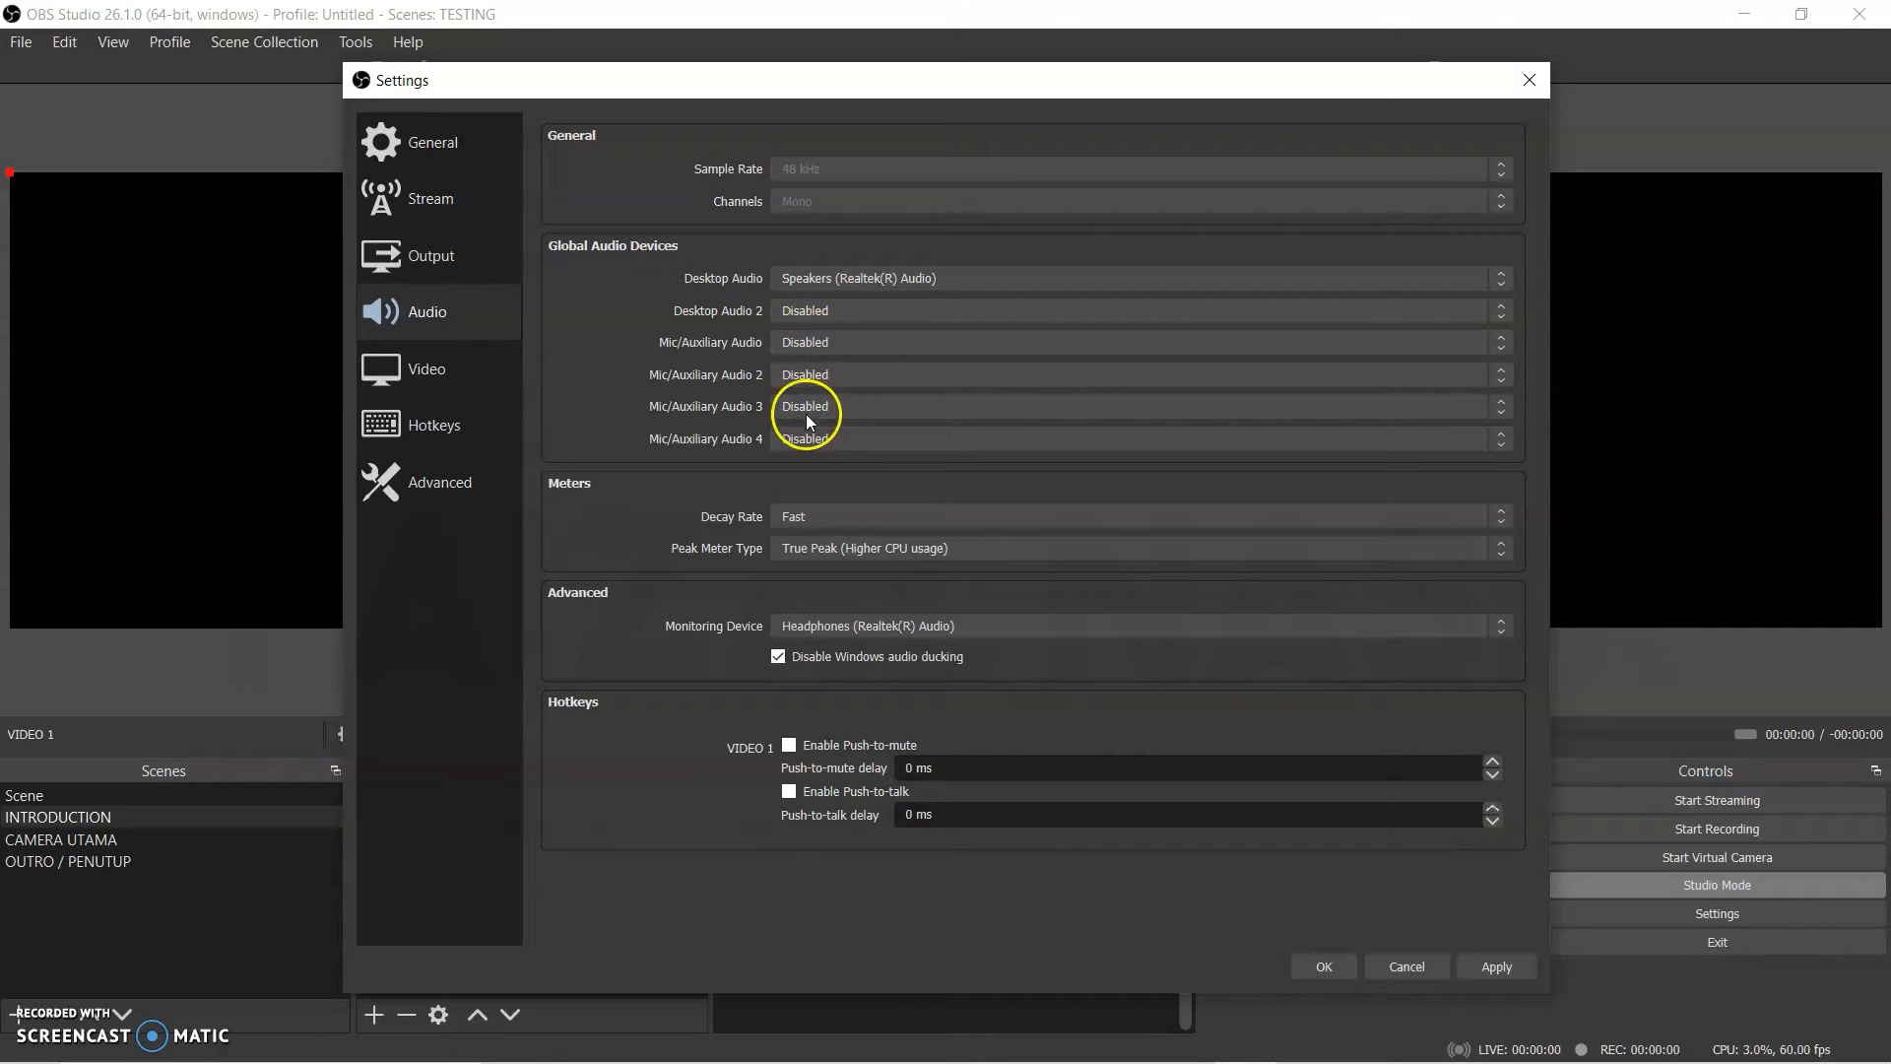
left_click(815, 343)
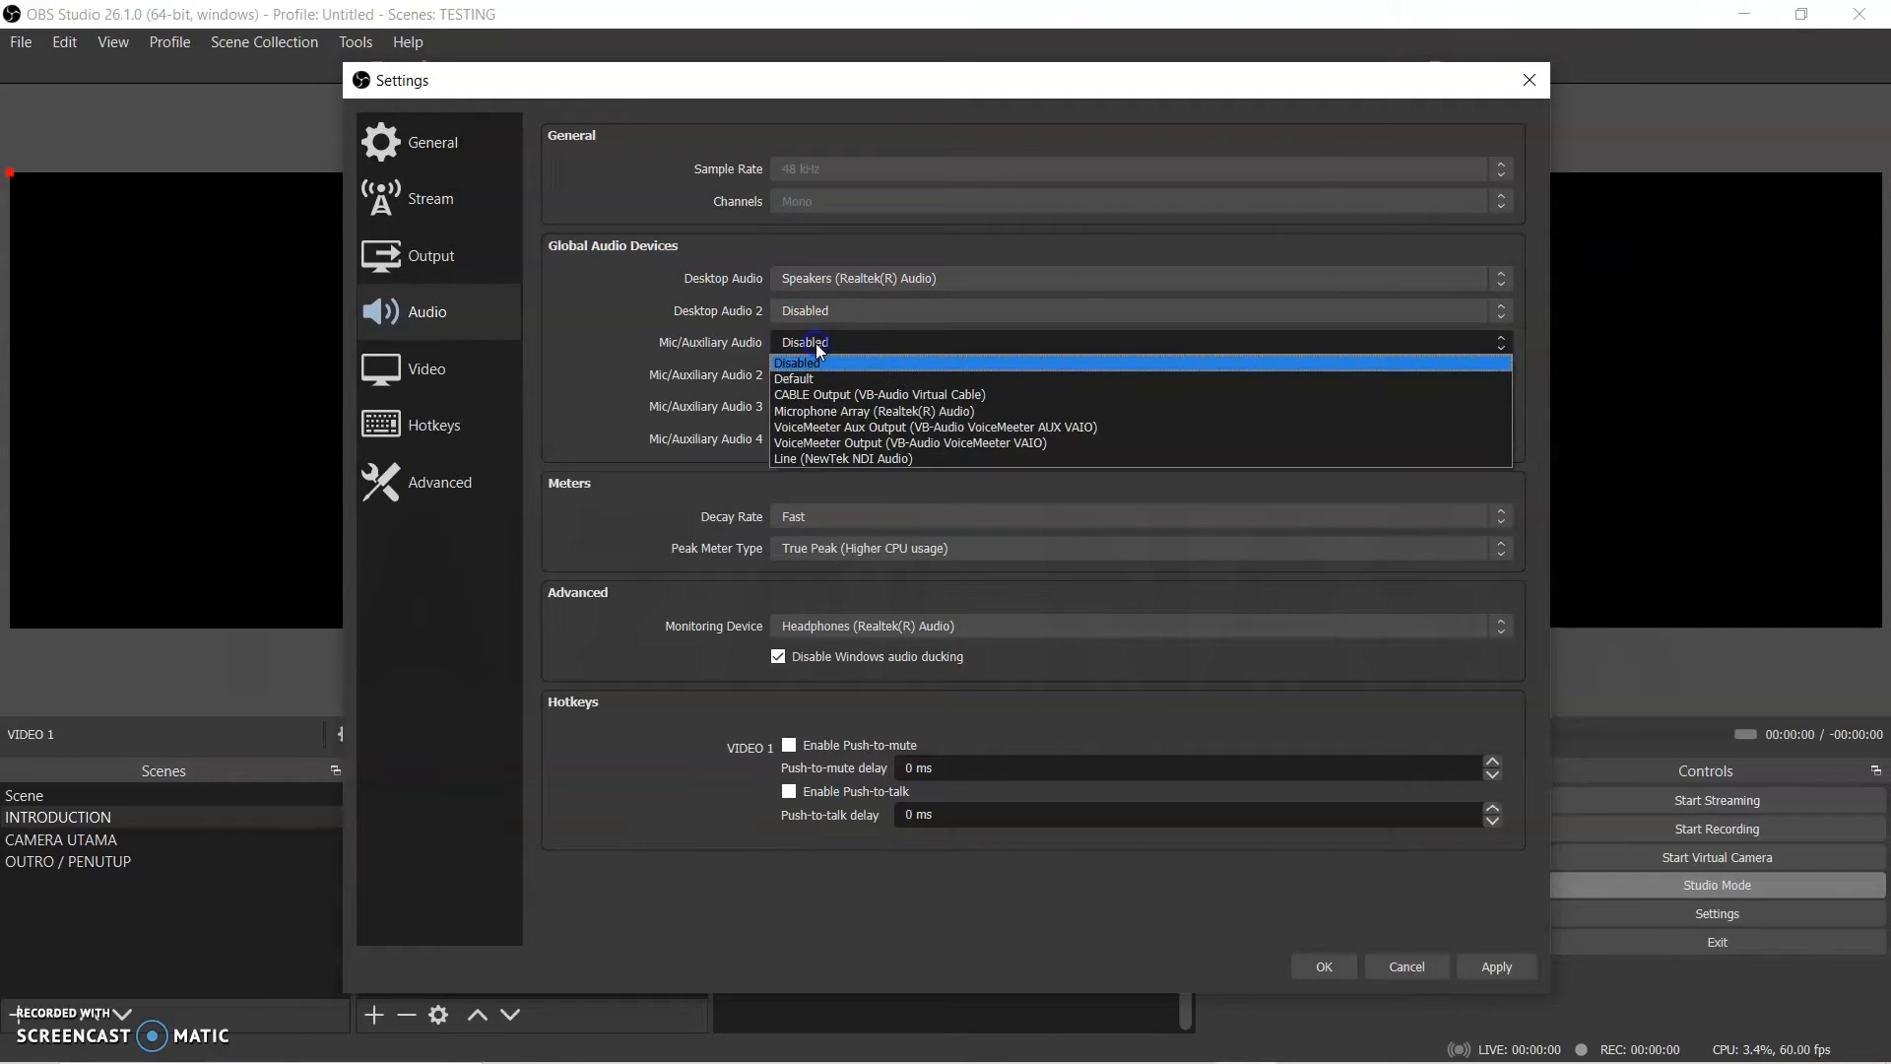
left_click(902, 410)
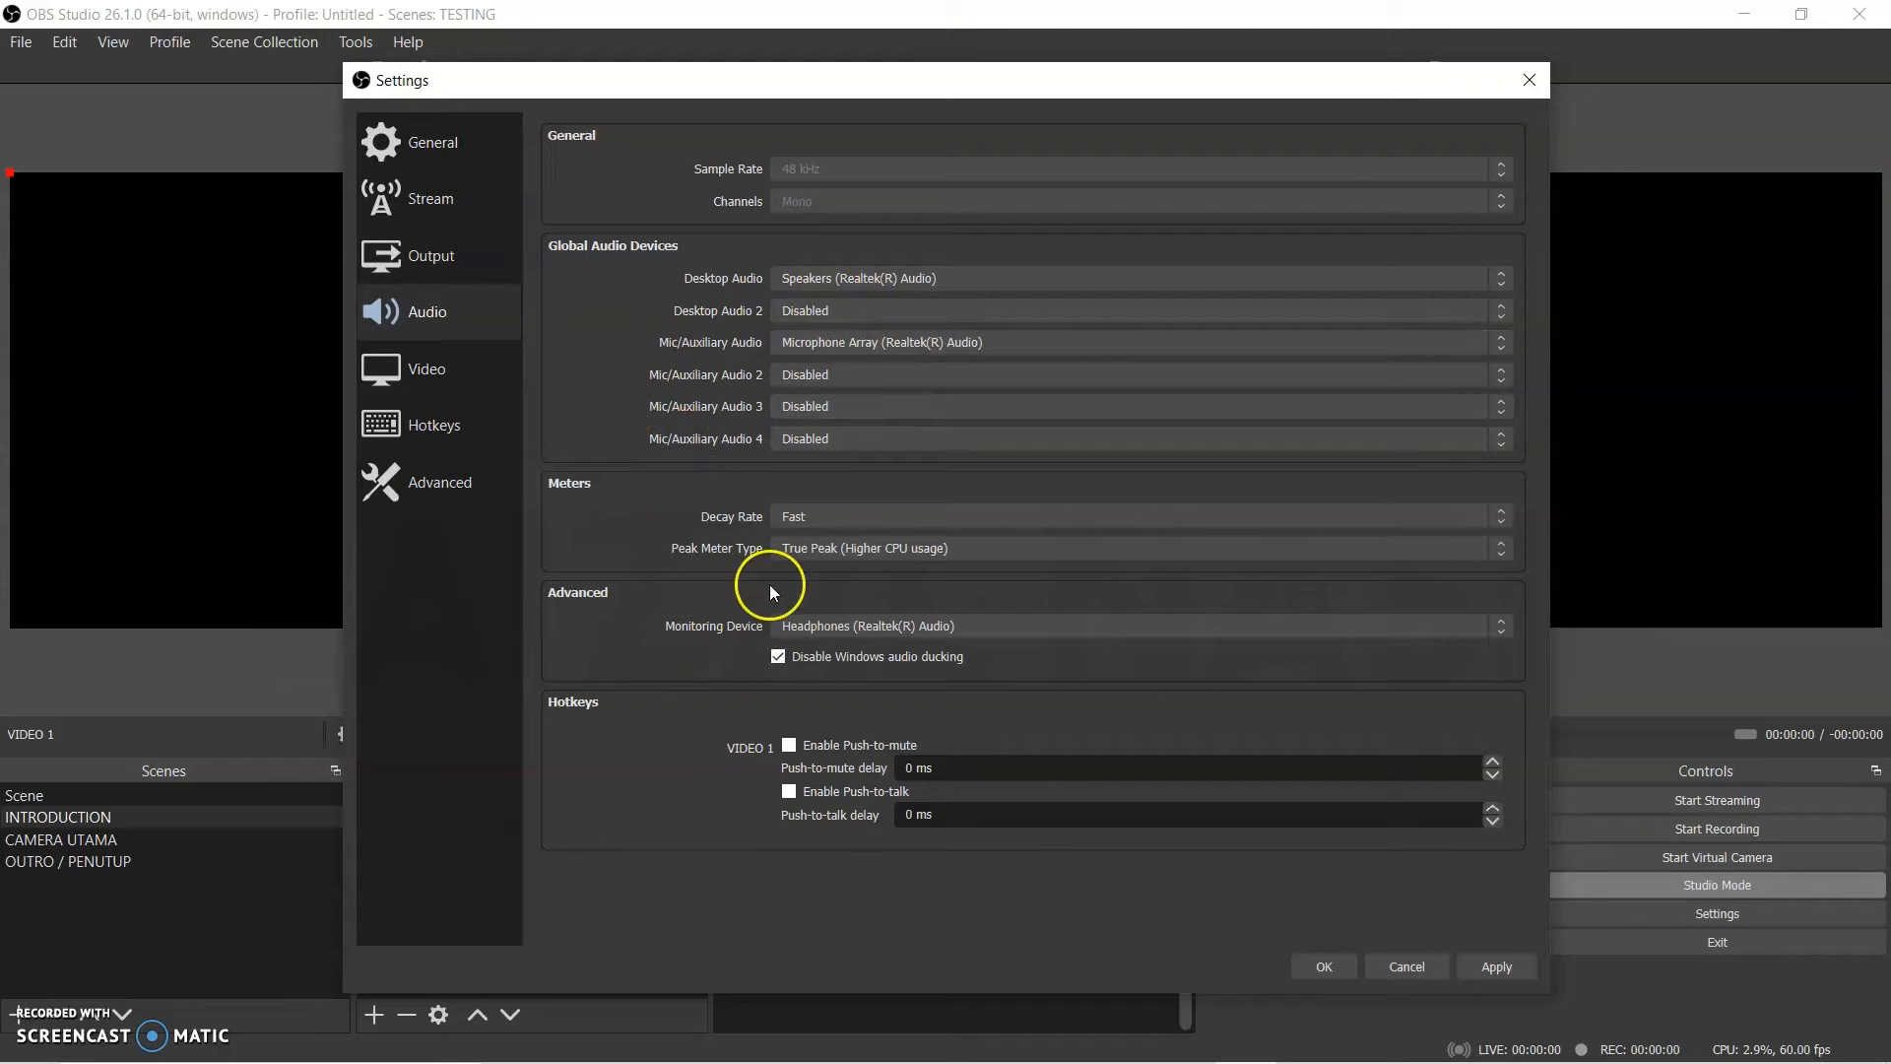
Check the Decay Rate and Peak Meter Type options and set the audio Monitoring Device to Speakers (Realtek(R) Audio)
left_click(849, 516)
left_click(849, 516)
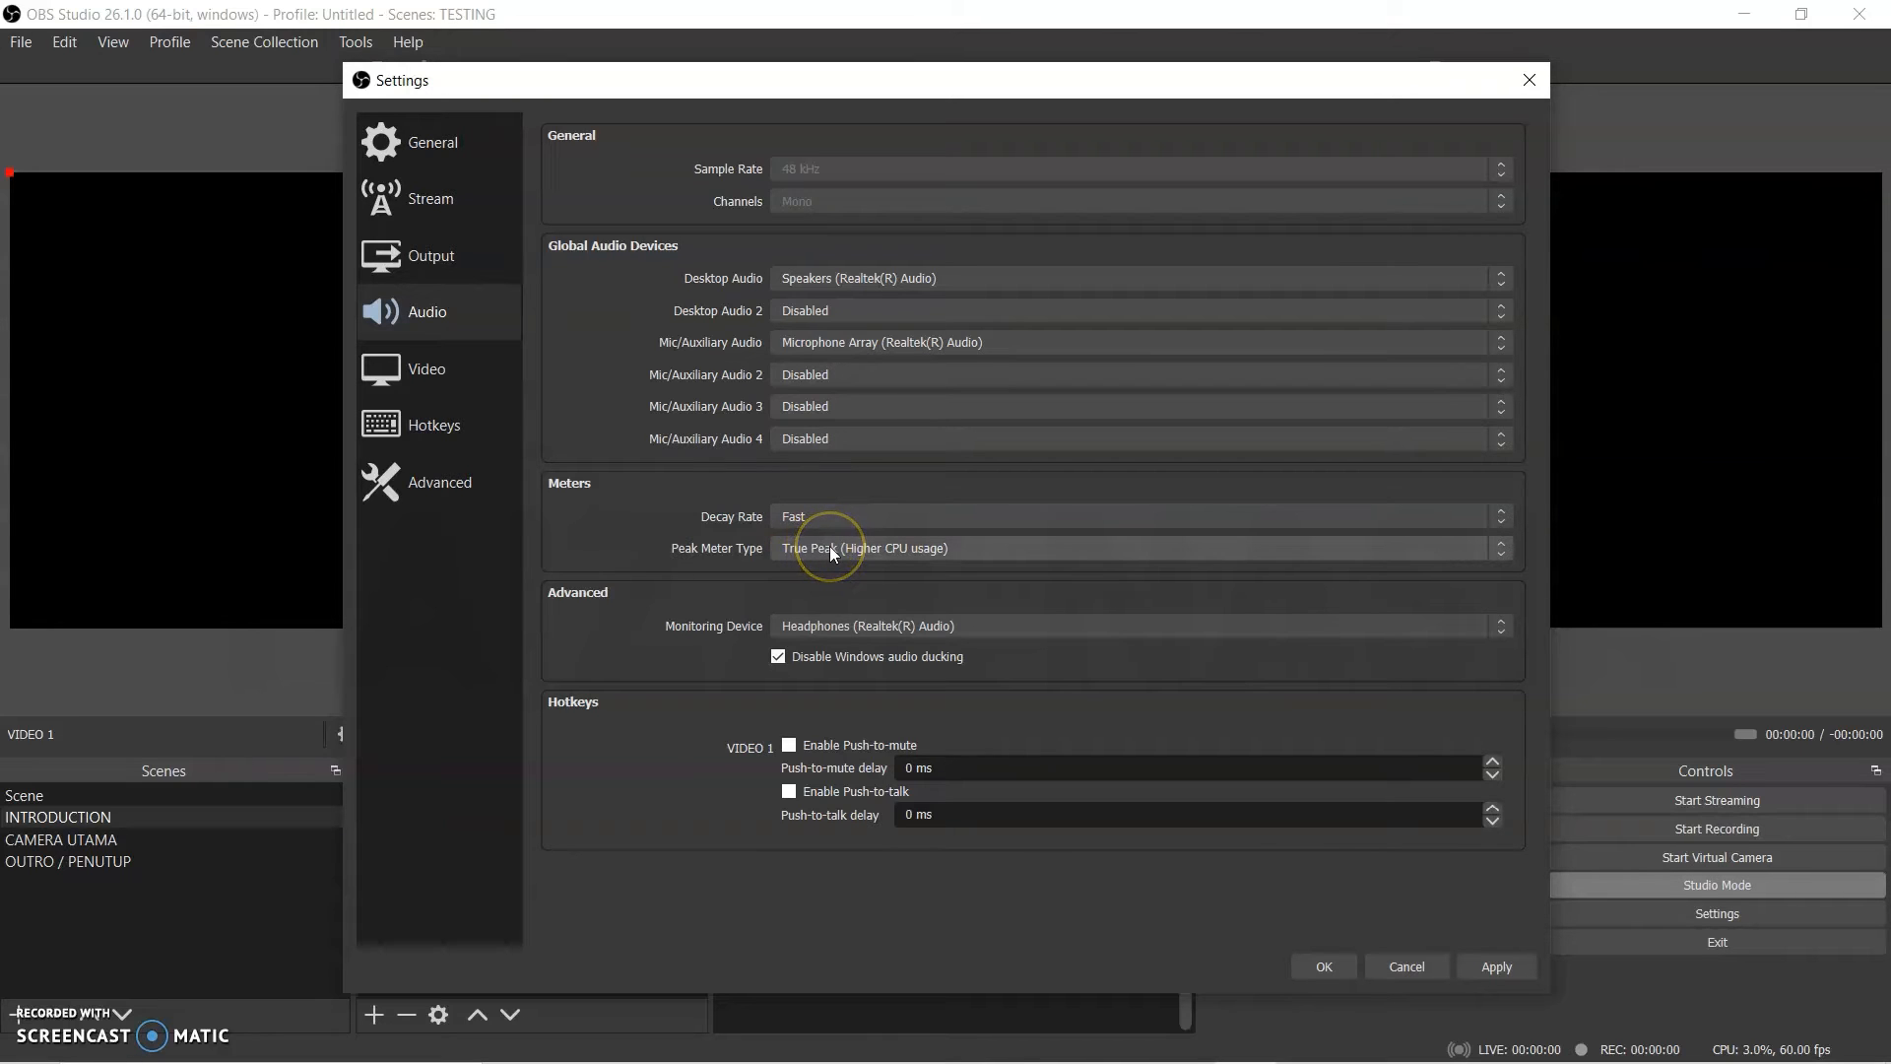
left_click(829, 548)
left_click(830, 547)
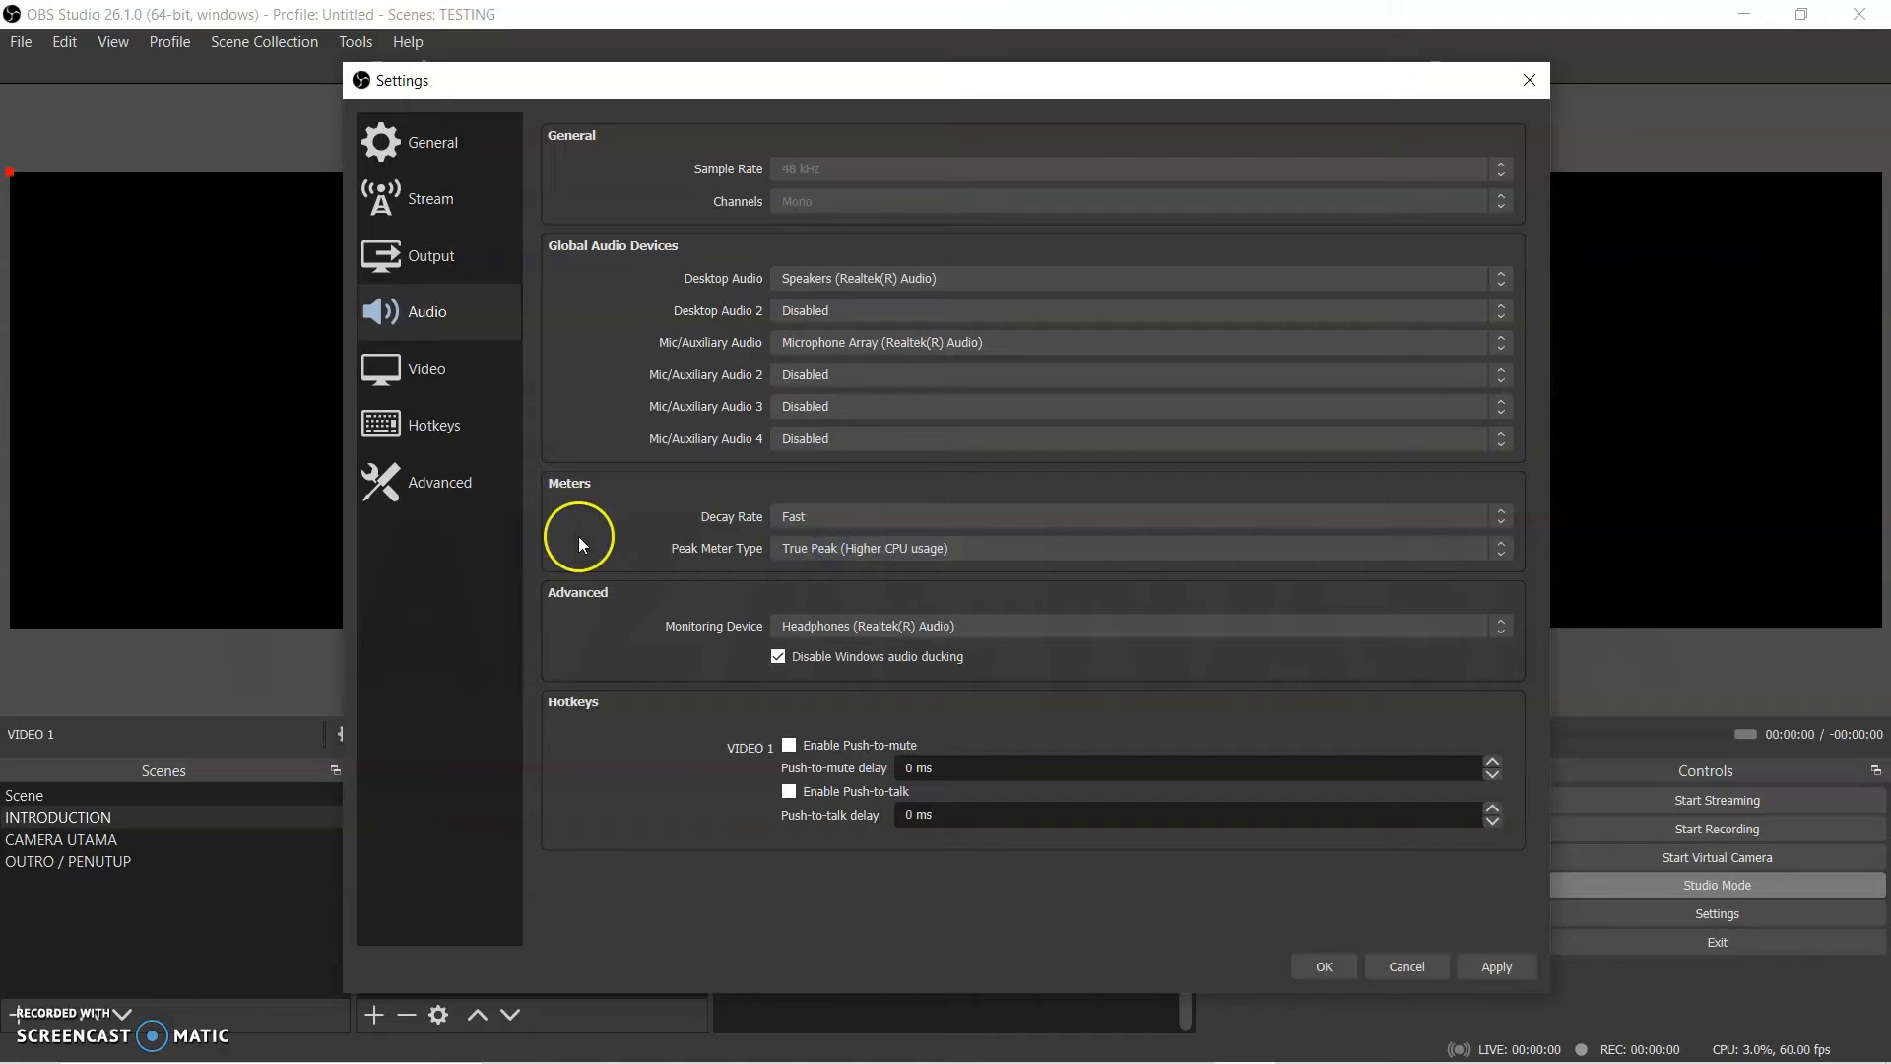
left_click(838, 623)
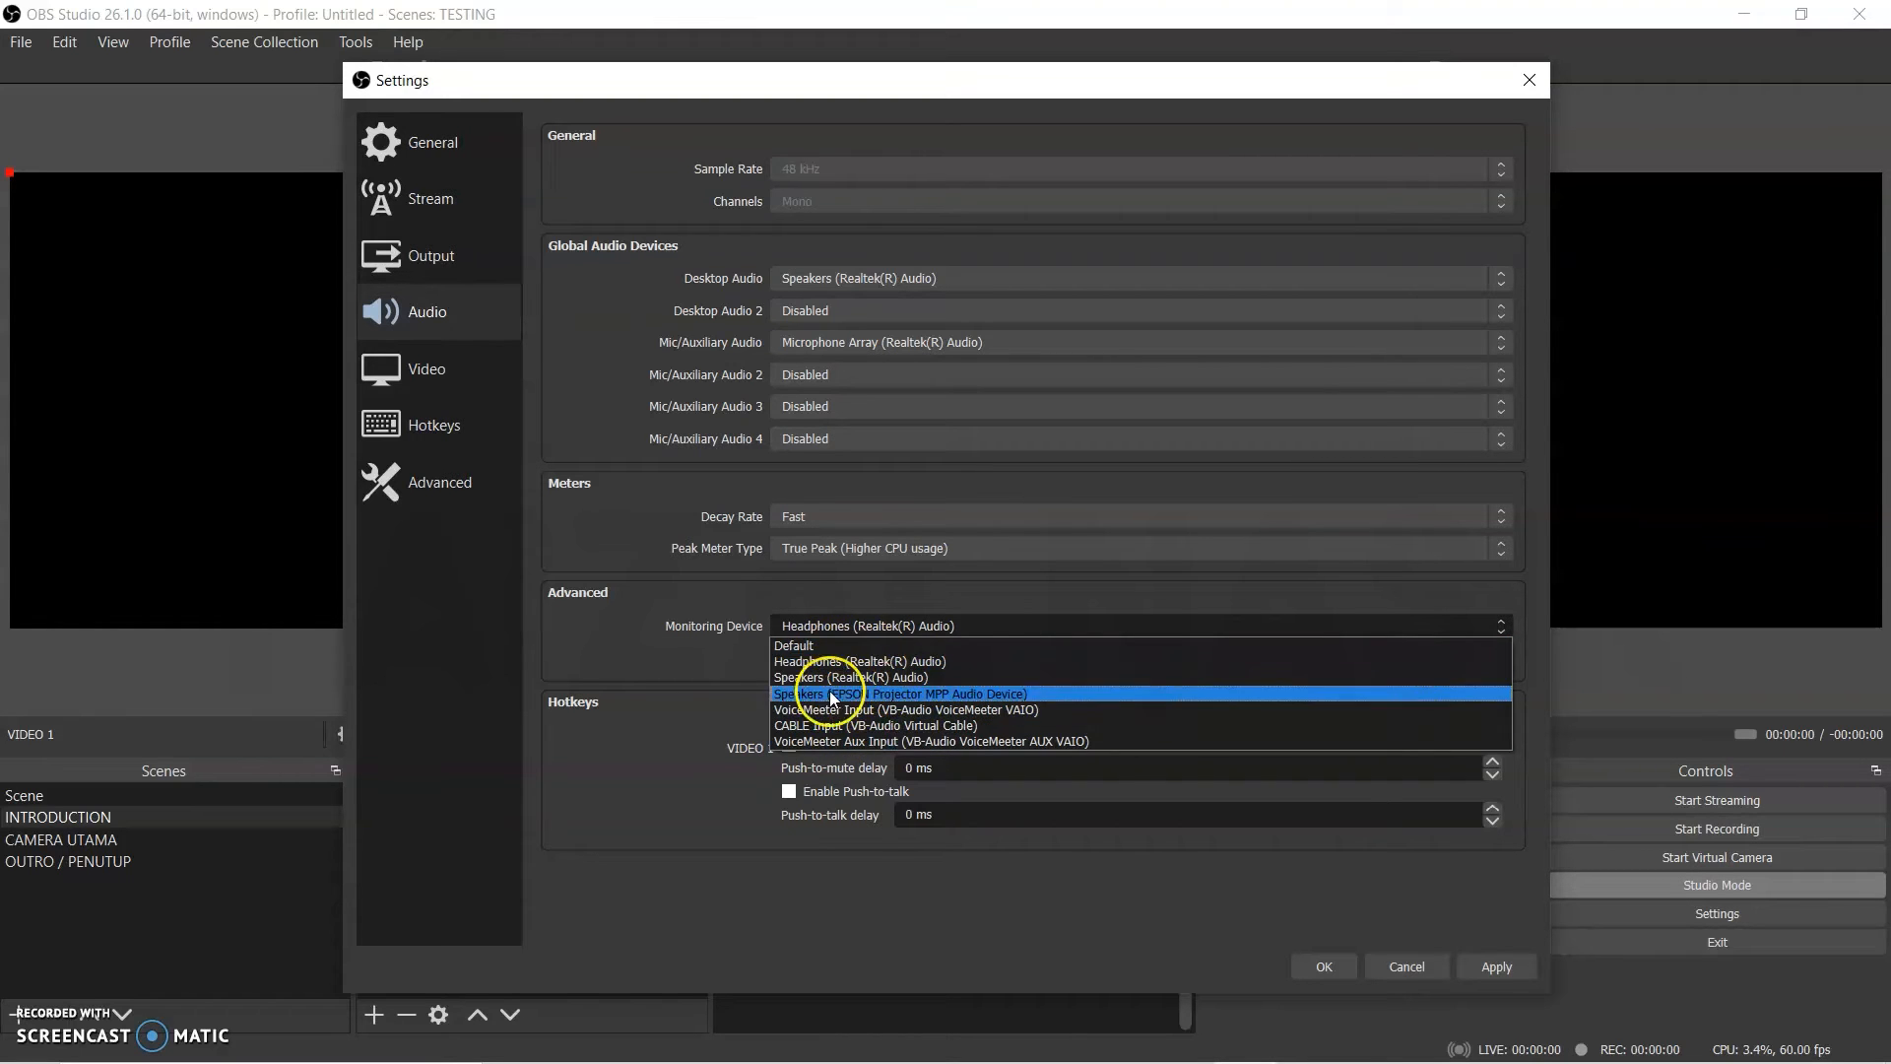
left_click(818, 625)
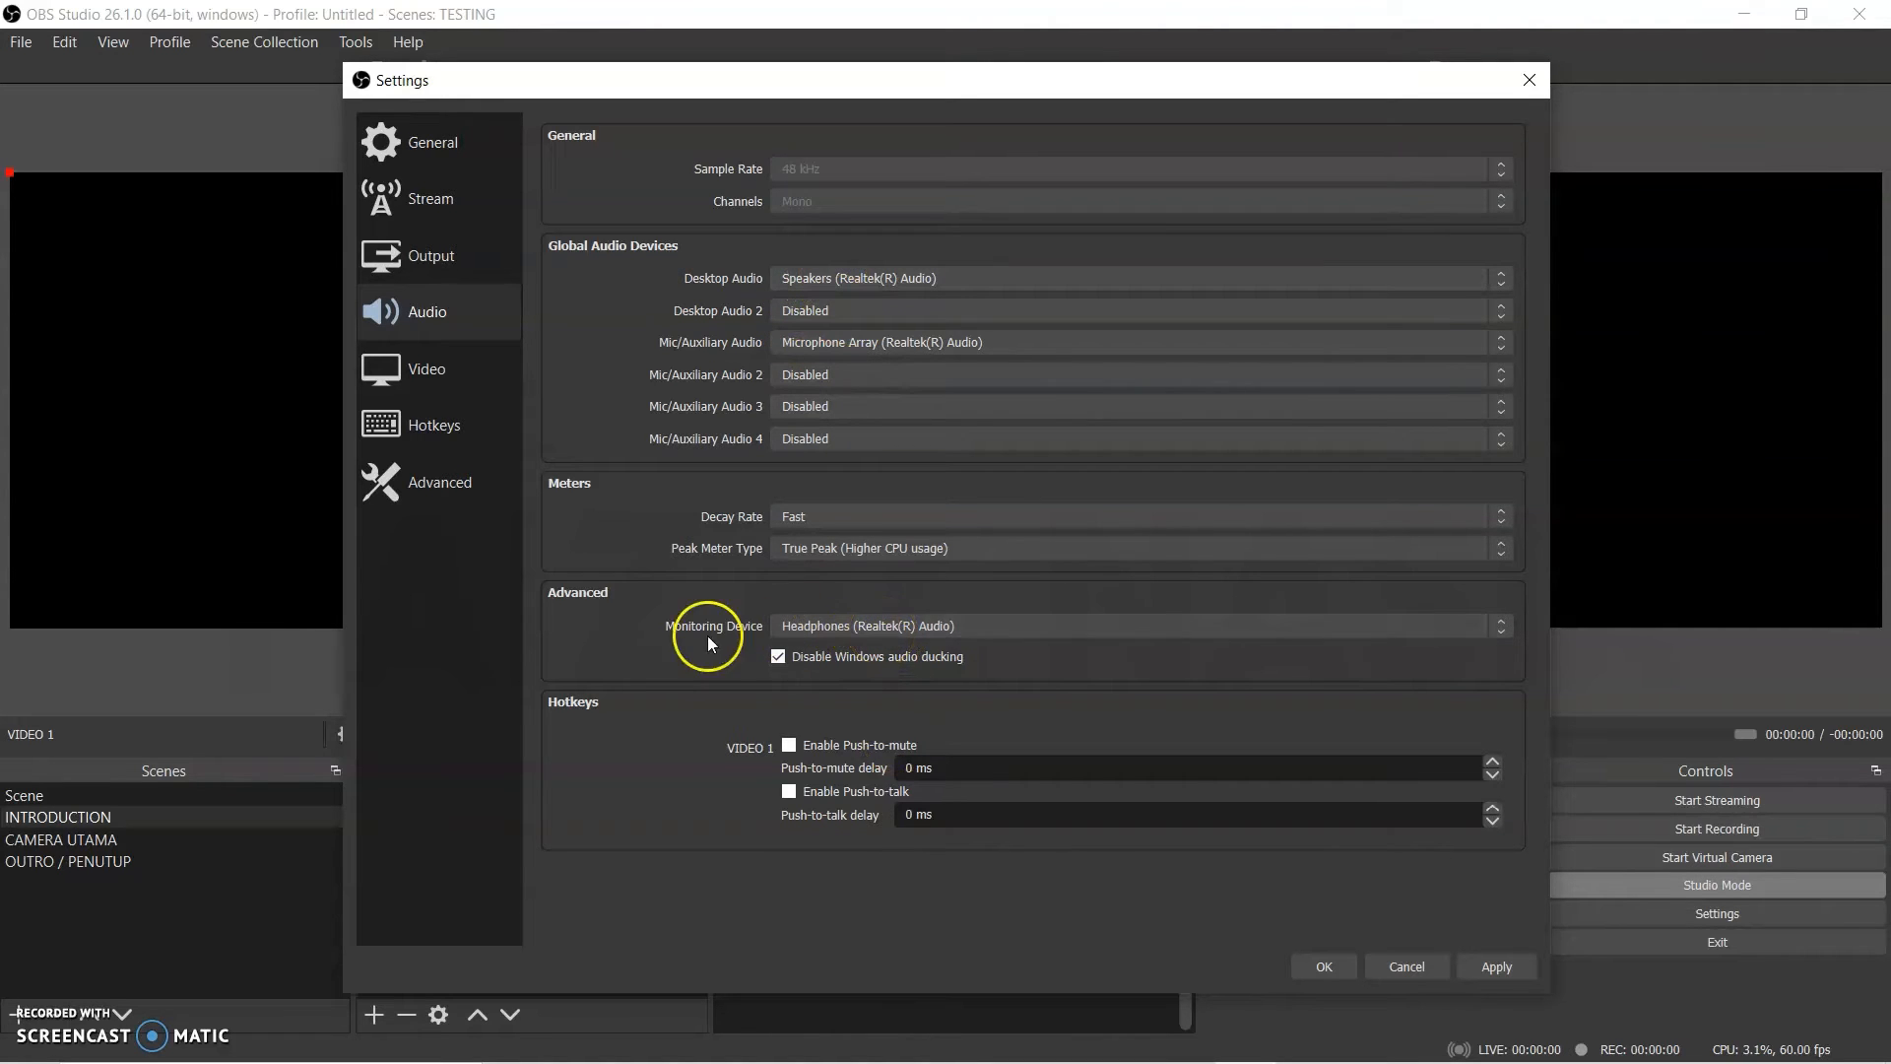
left_click(831, 625)
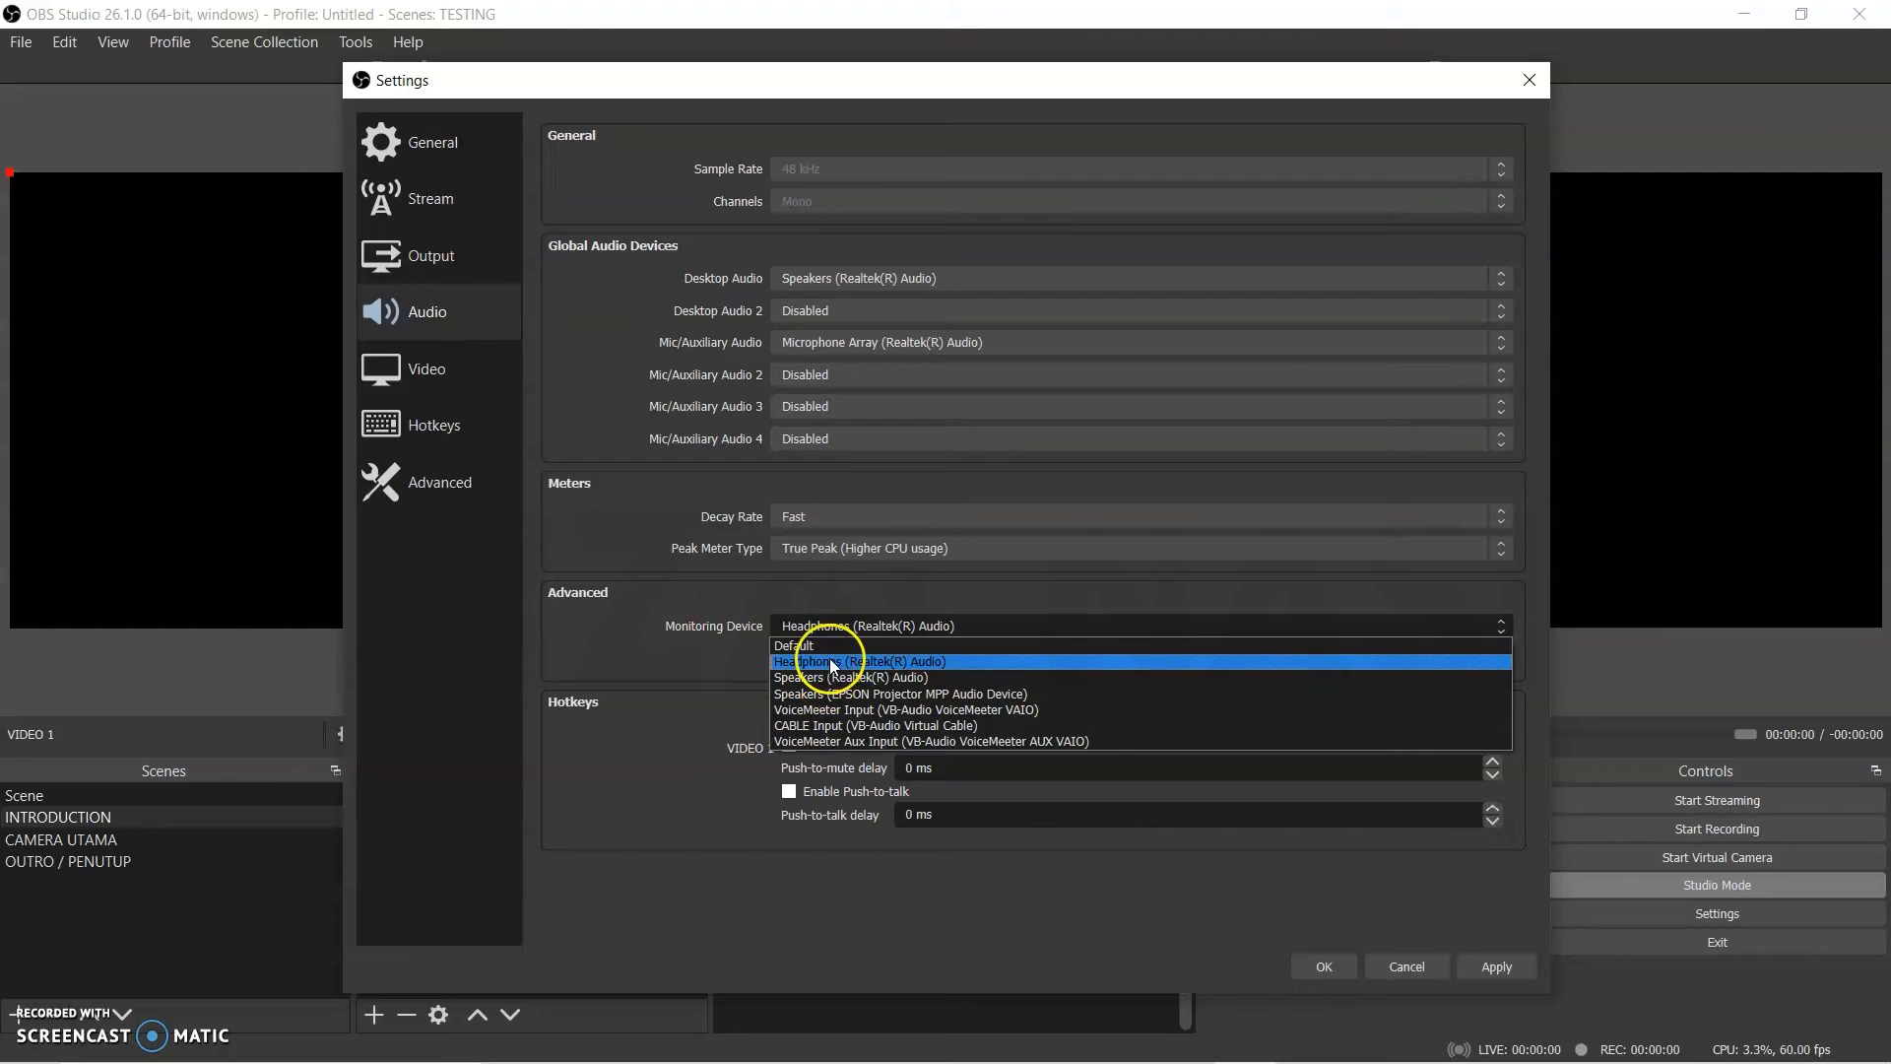
left_click(831, 678)
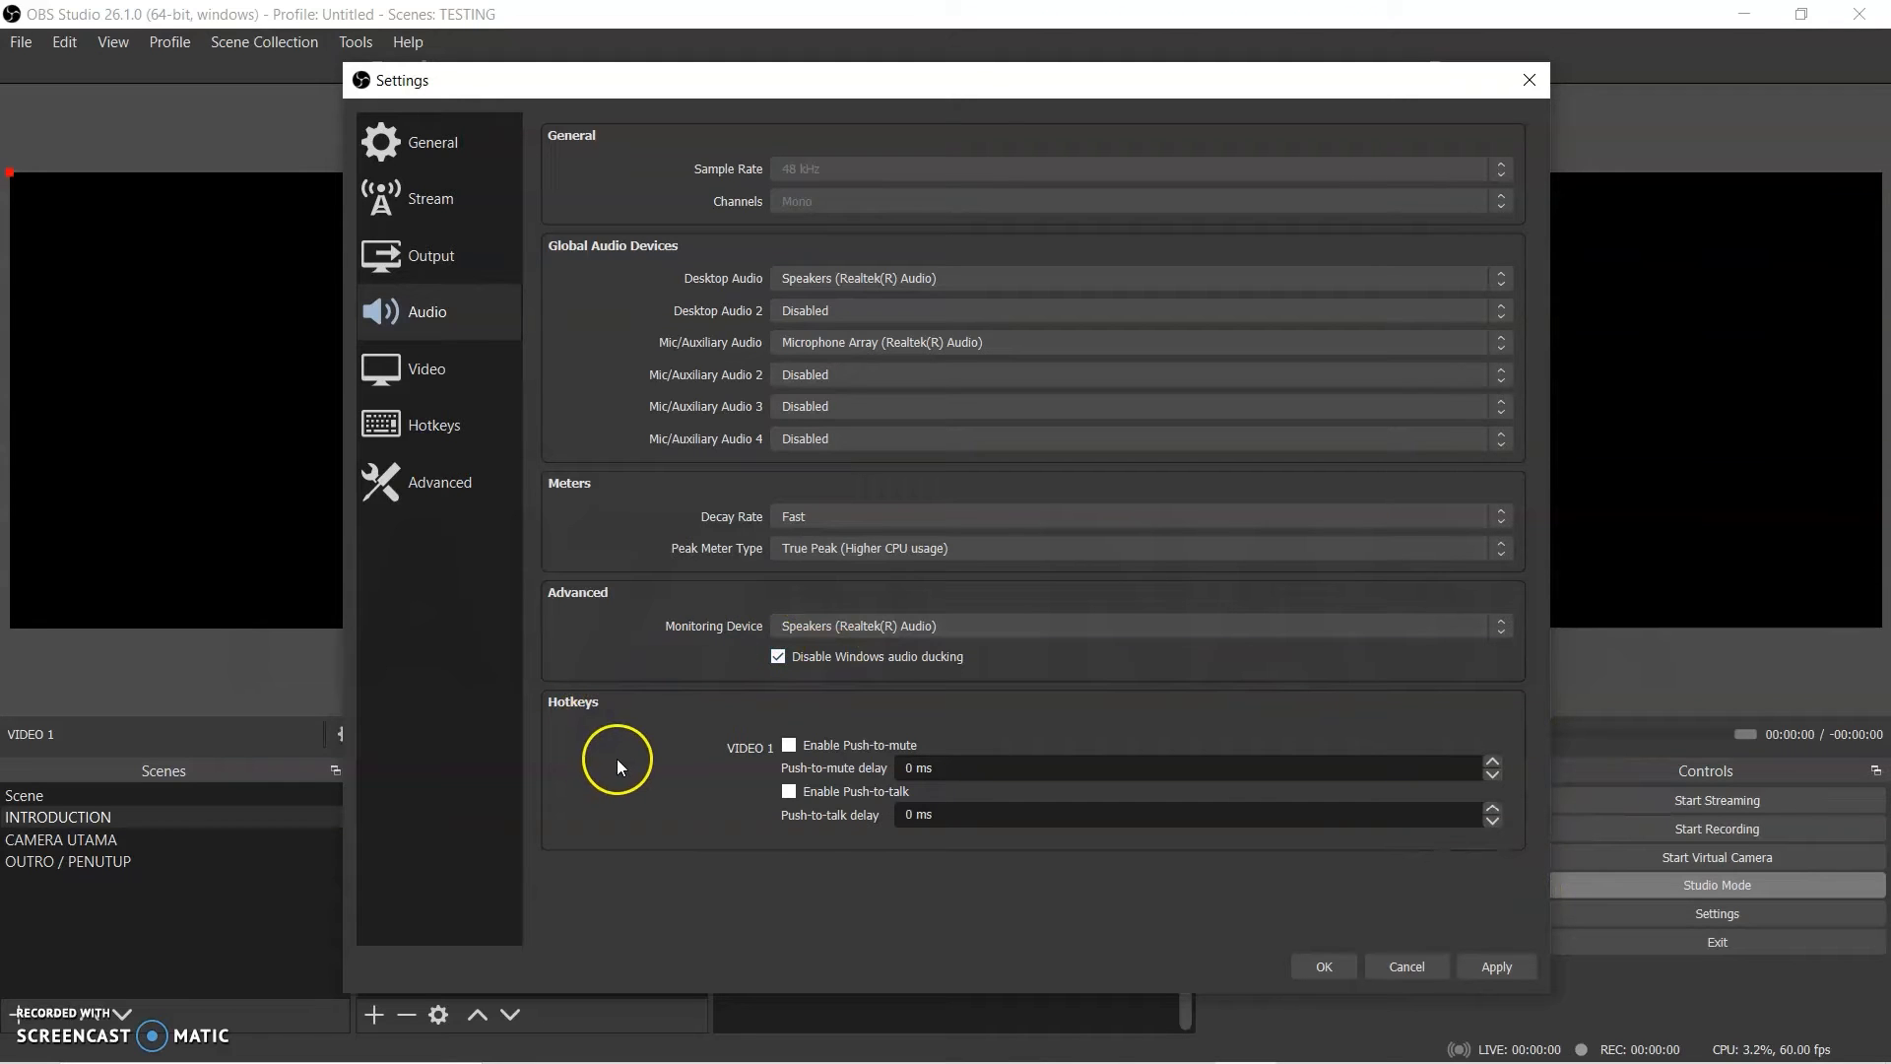
Review the Video settings, apply the settings changes and close the settings window
left_click(433, 374)
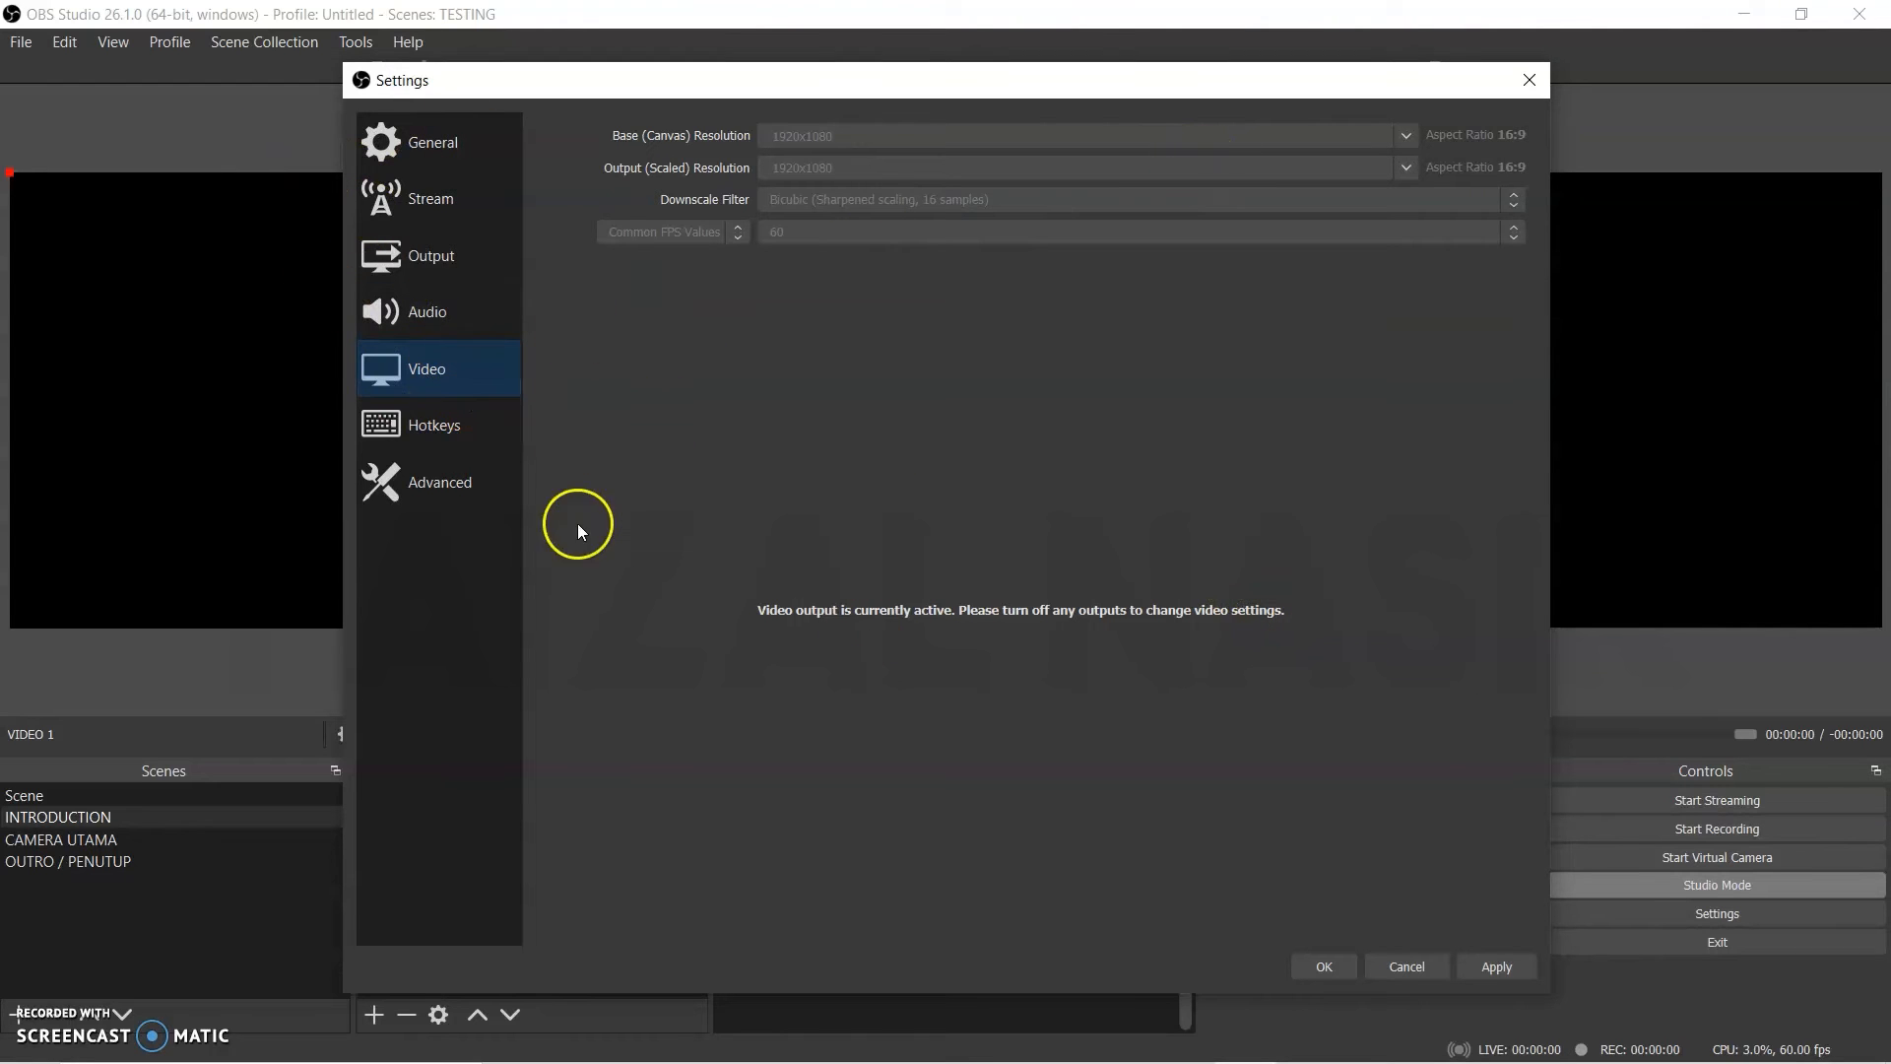
left_click(1515, 971)
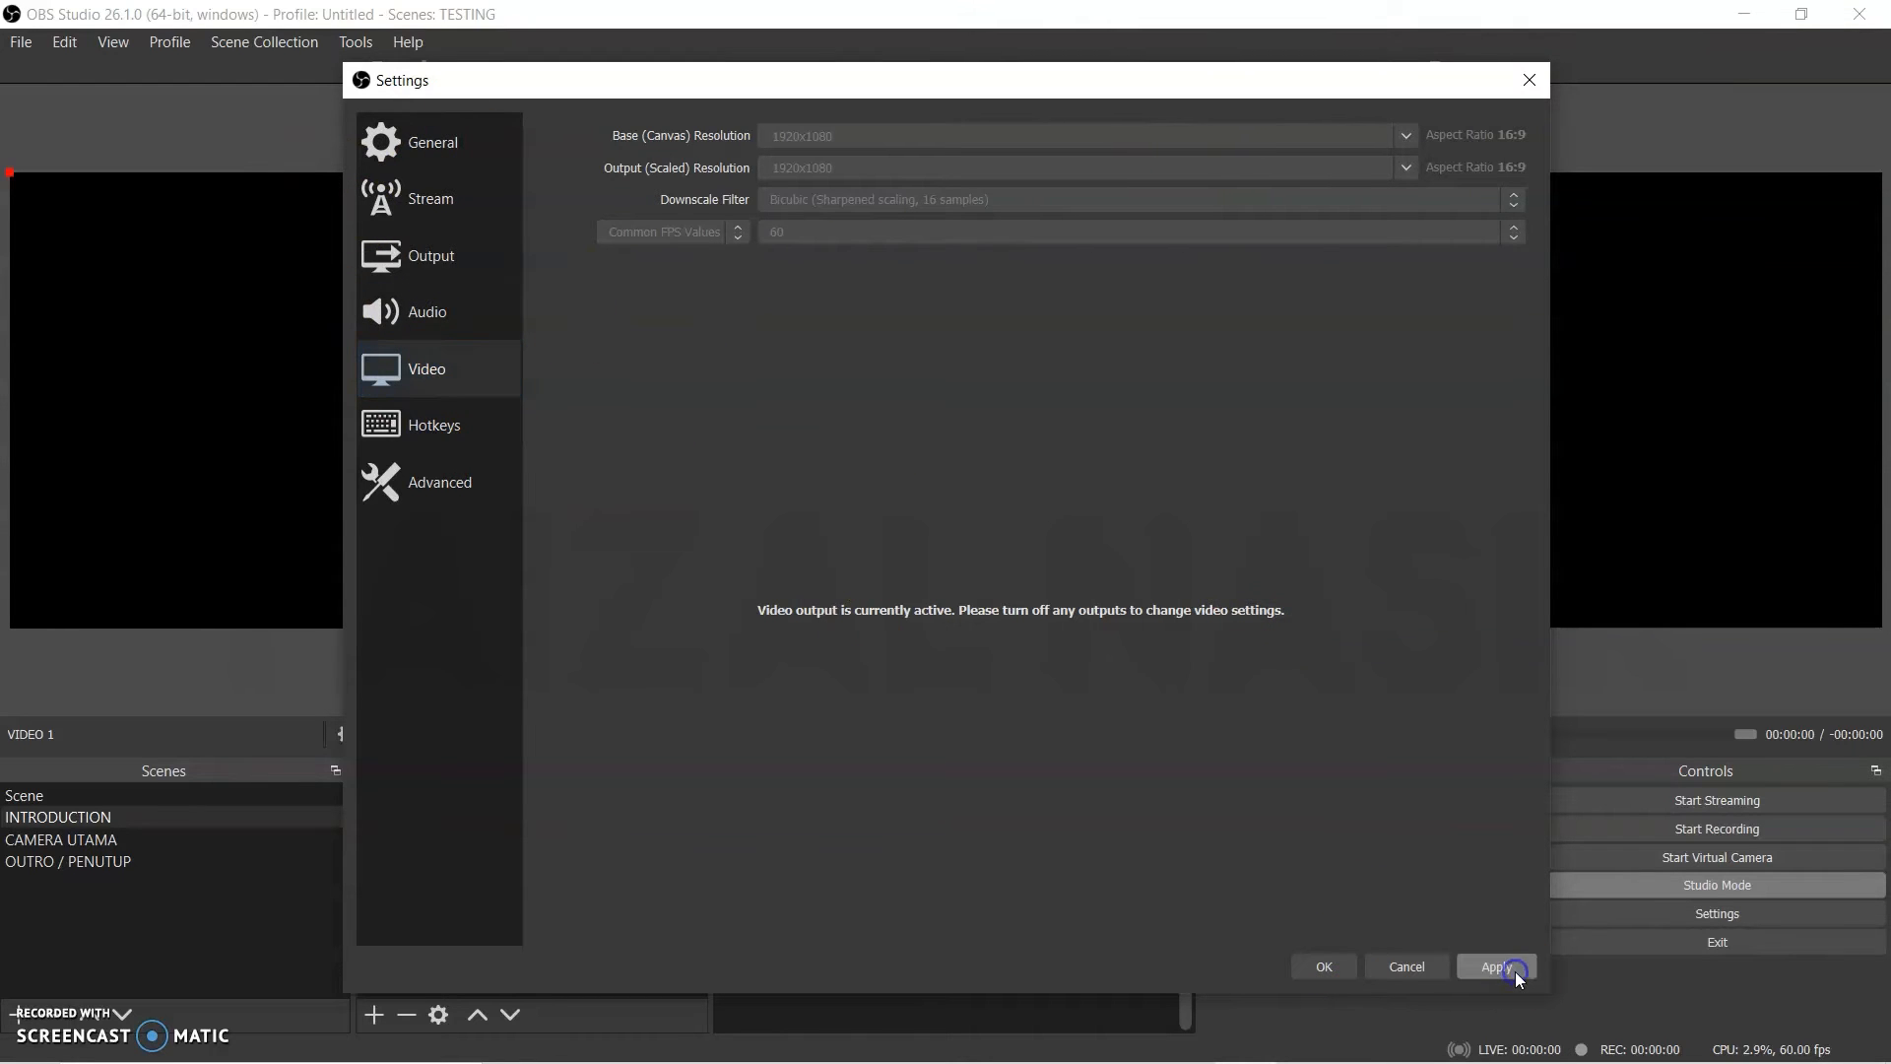
left_click(1321, 967)
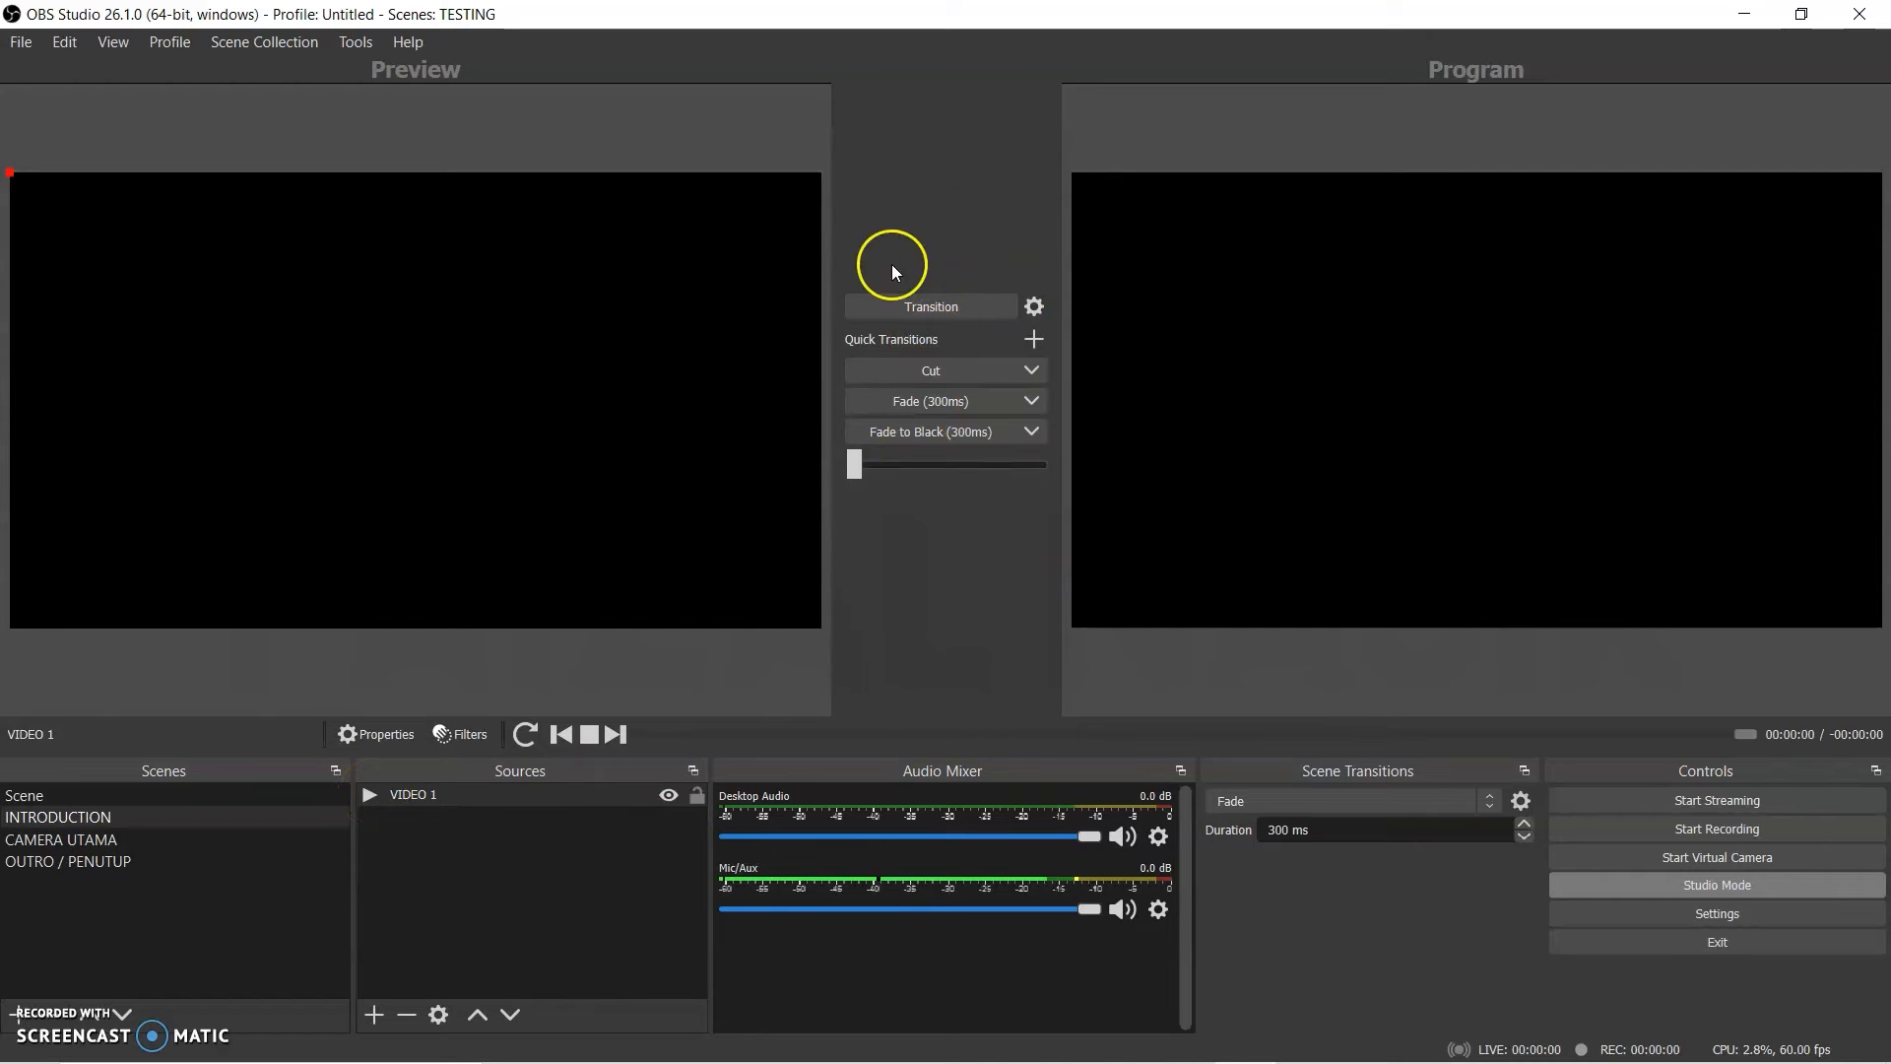
Send the INTRODUCTION scene to the program output with the 300 ms Fade and select its VIDEO 1 source
left_click(938, 401)
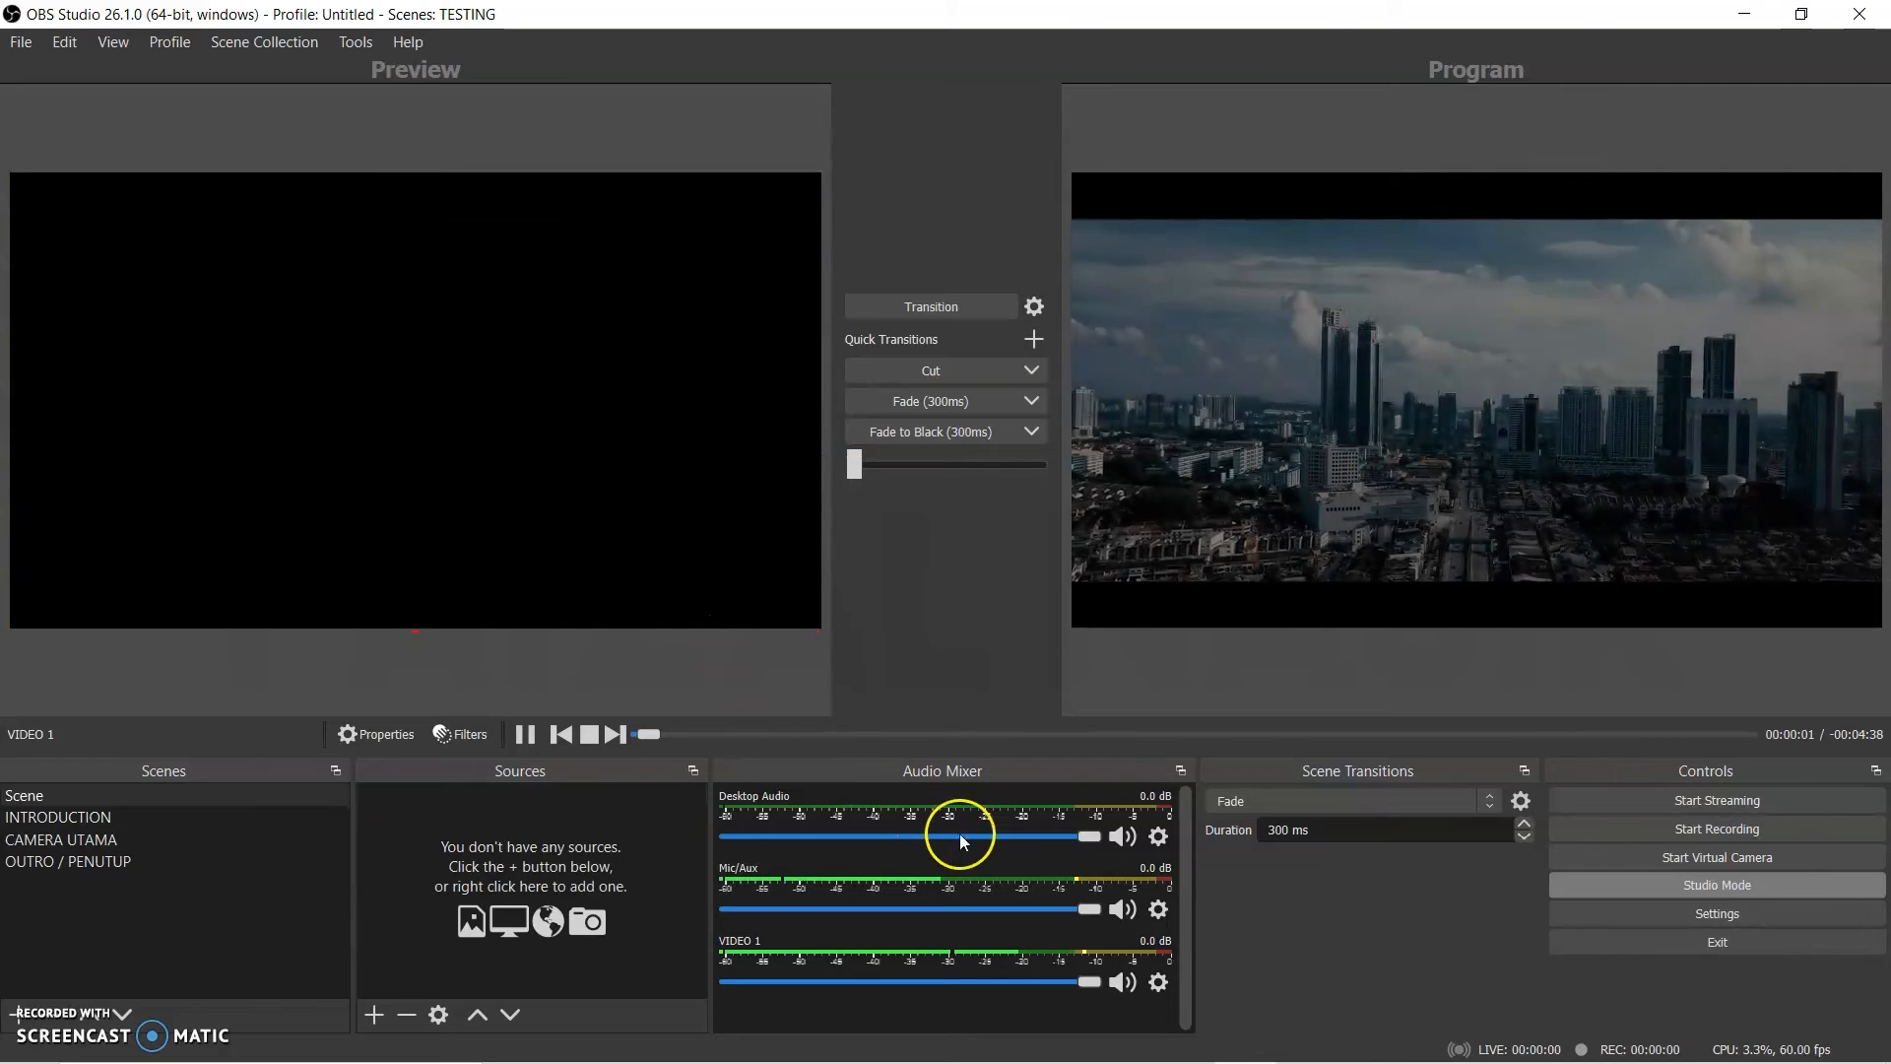
left_click(92, 818)
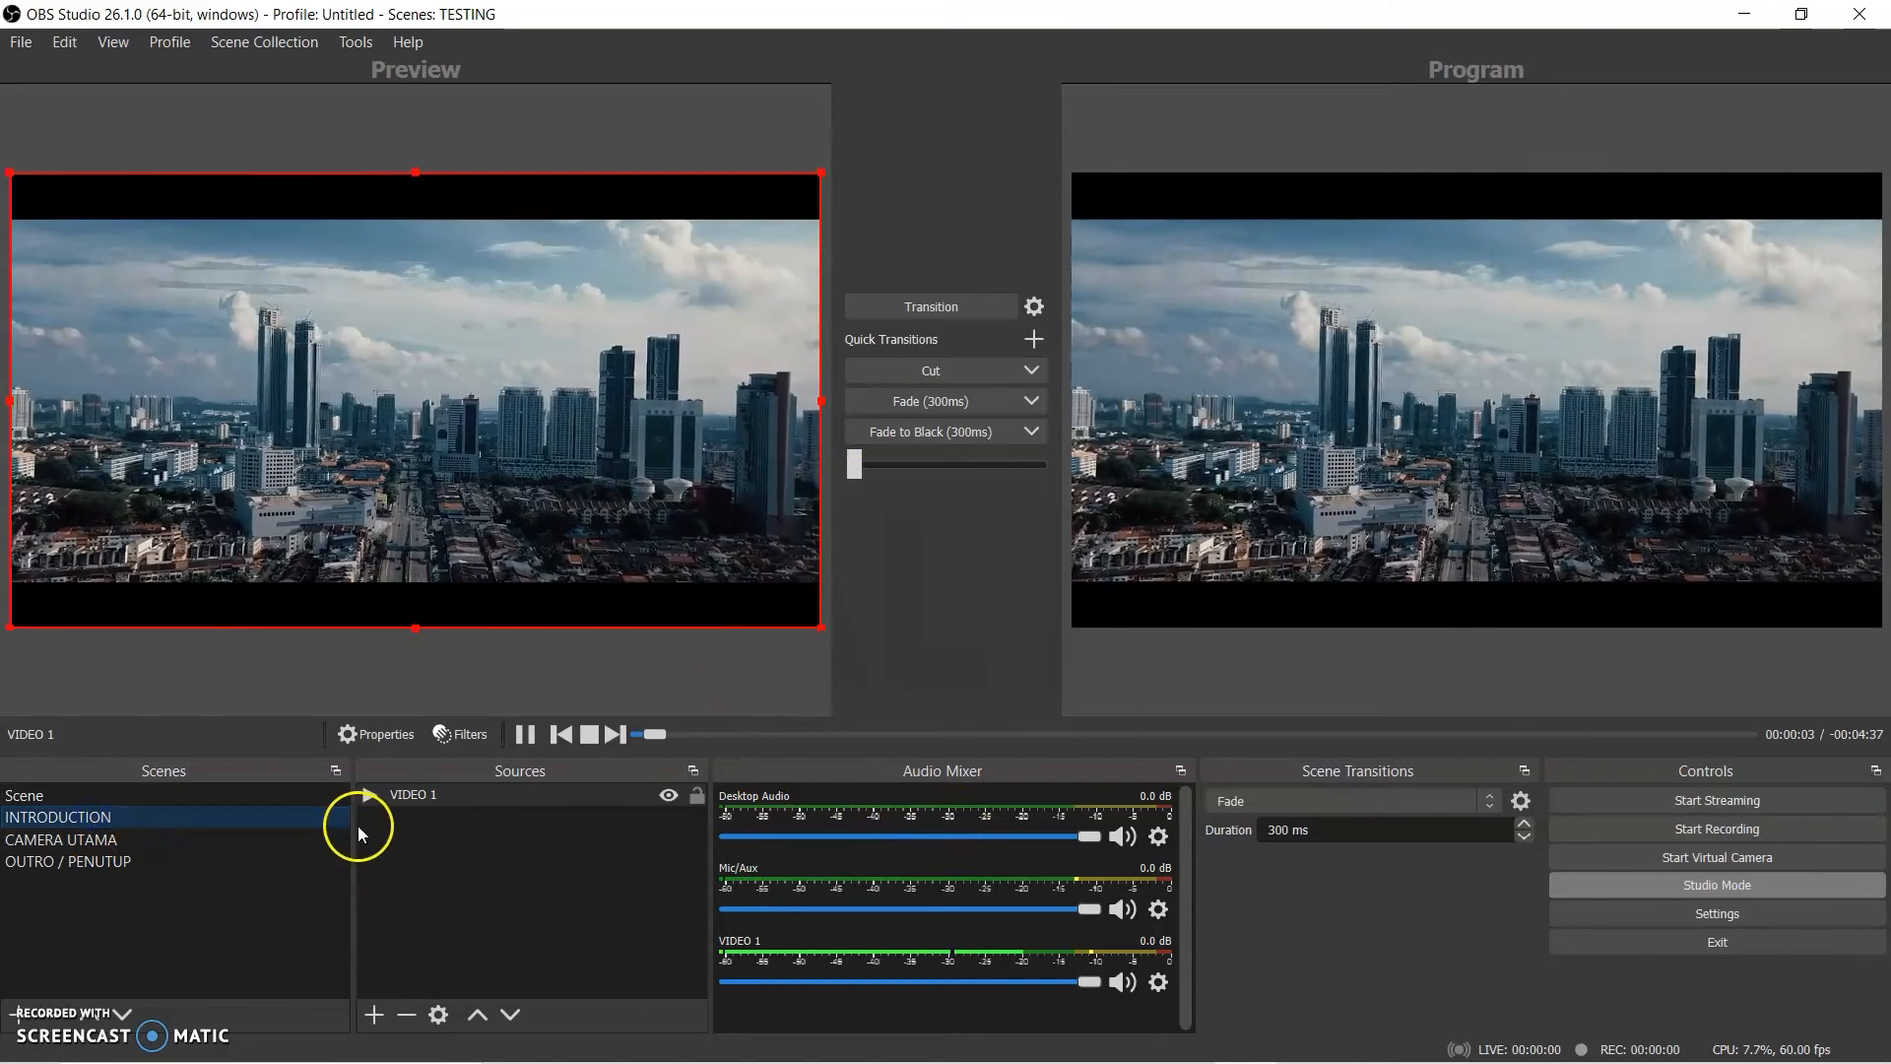
left_click(451, 796)
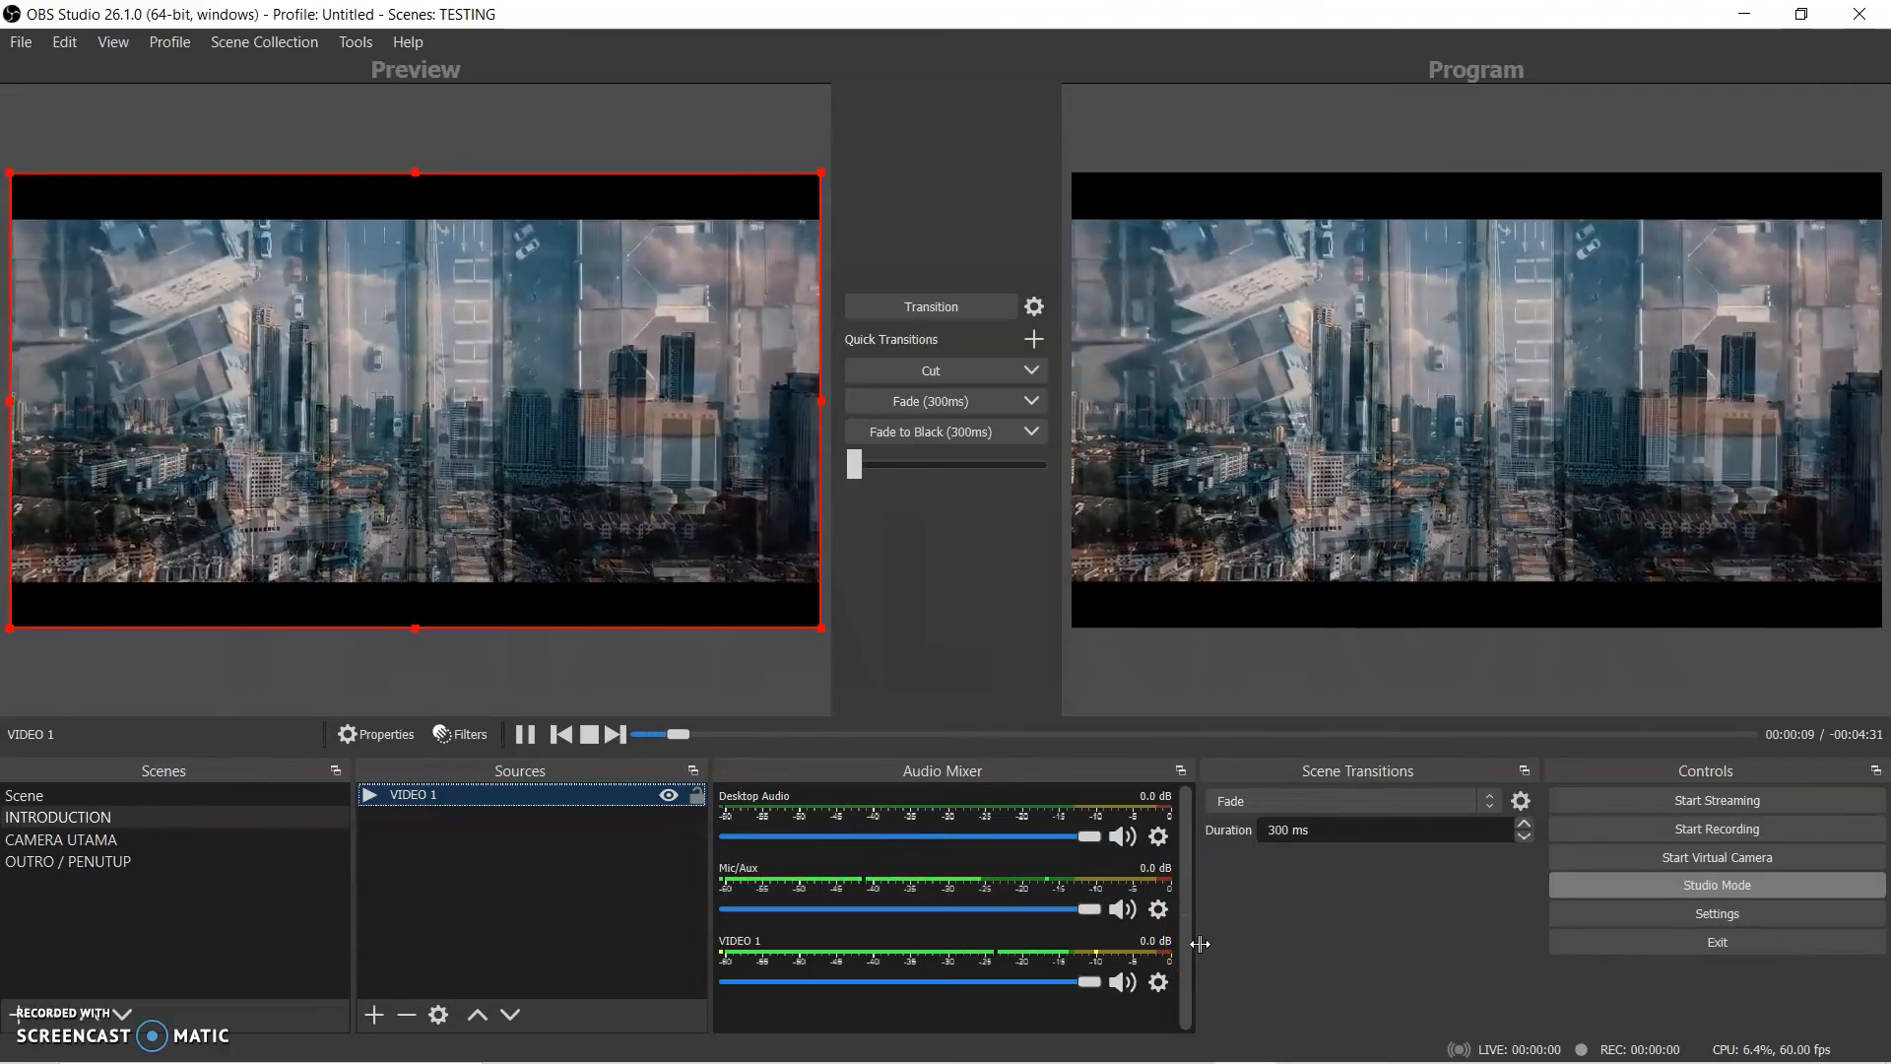
Mute Mic/Aux and set VIDEO 1's audio monitoring to Monitor Only (mute output) in the Advanced Audio Properties
left_click(1123, 908)
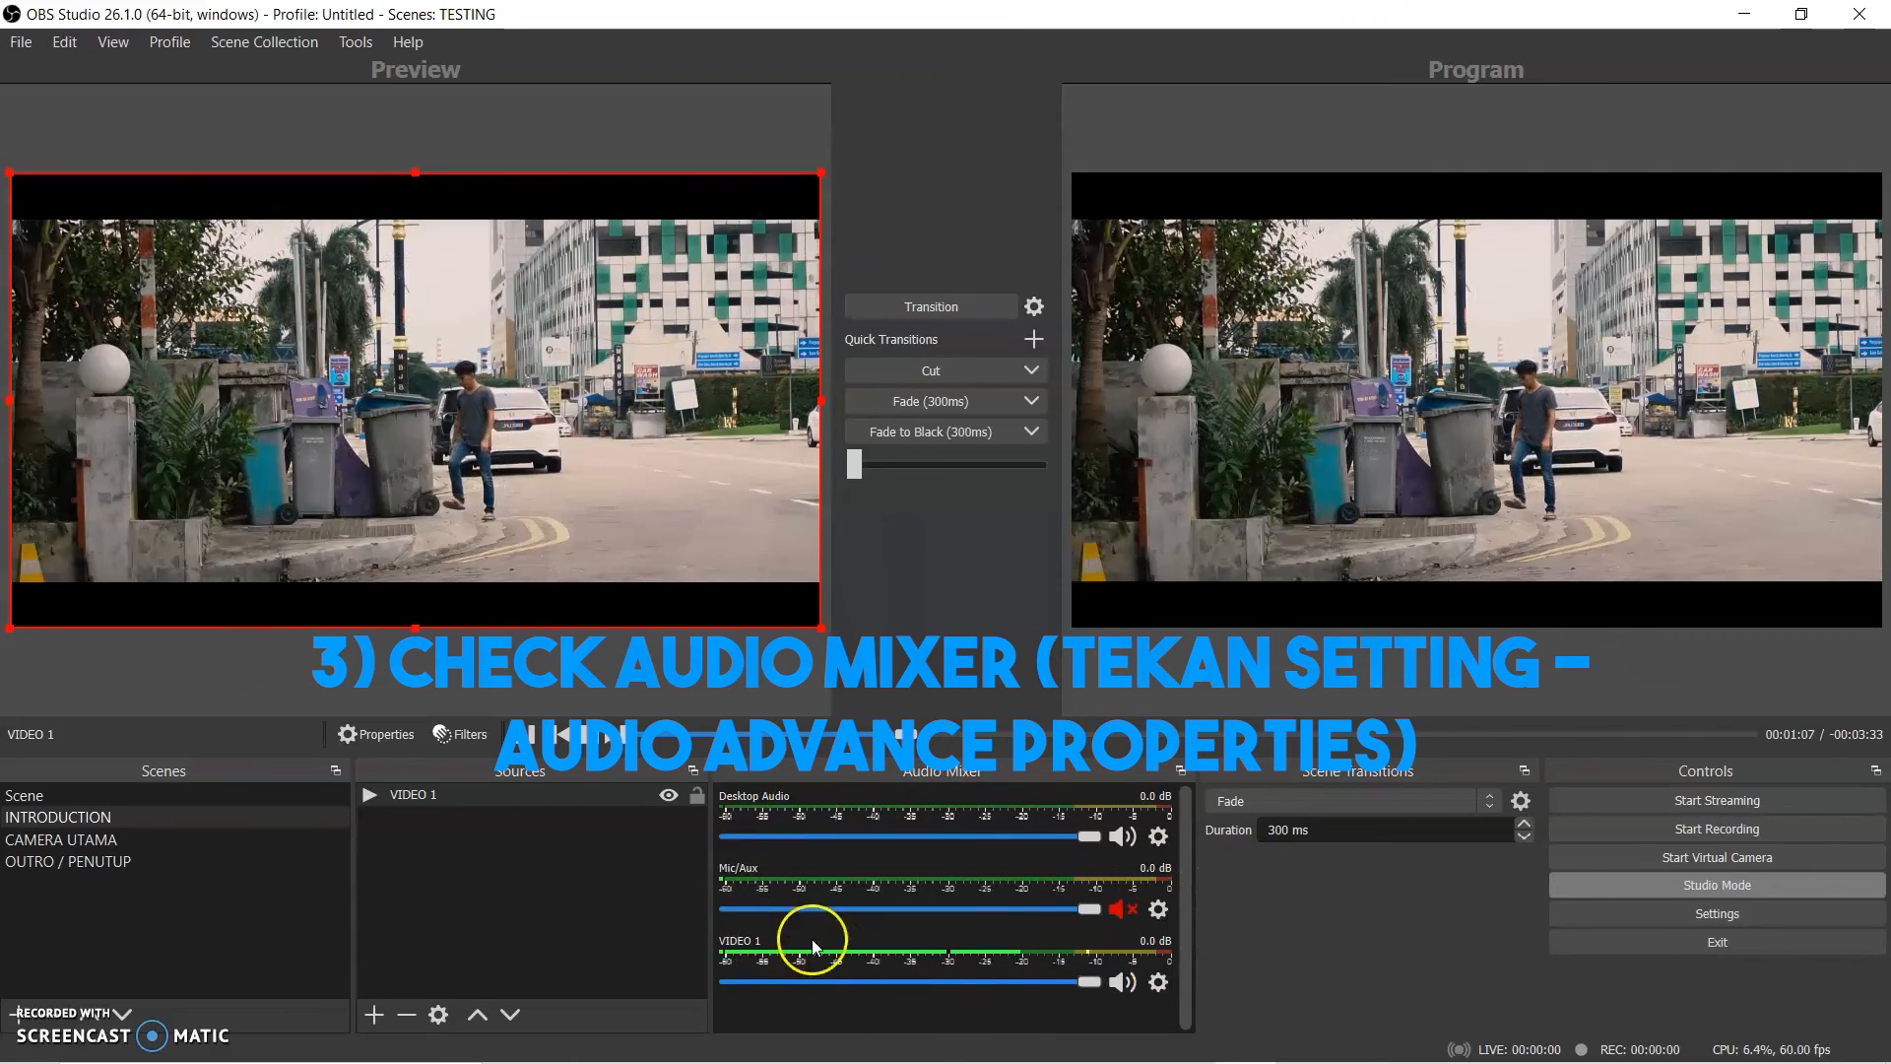
left_click(1159, 982)
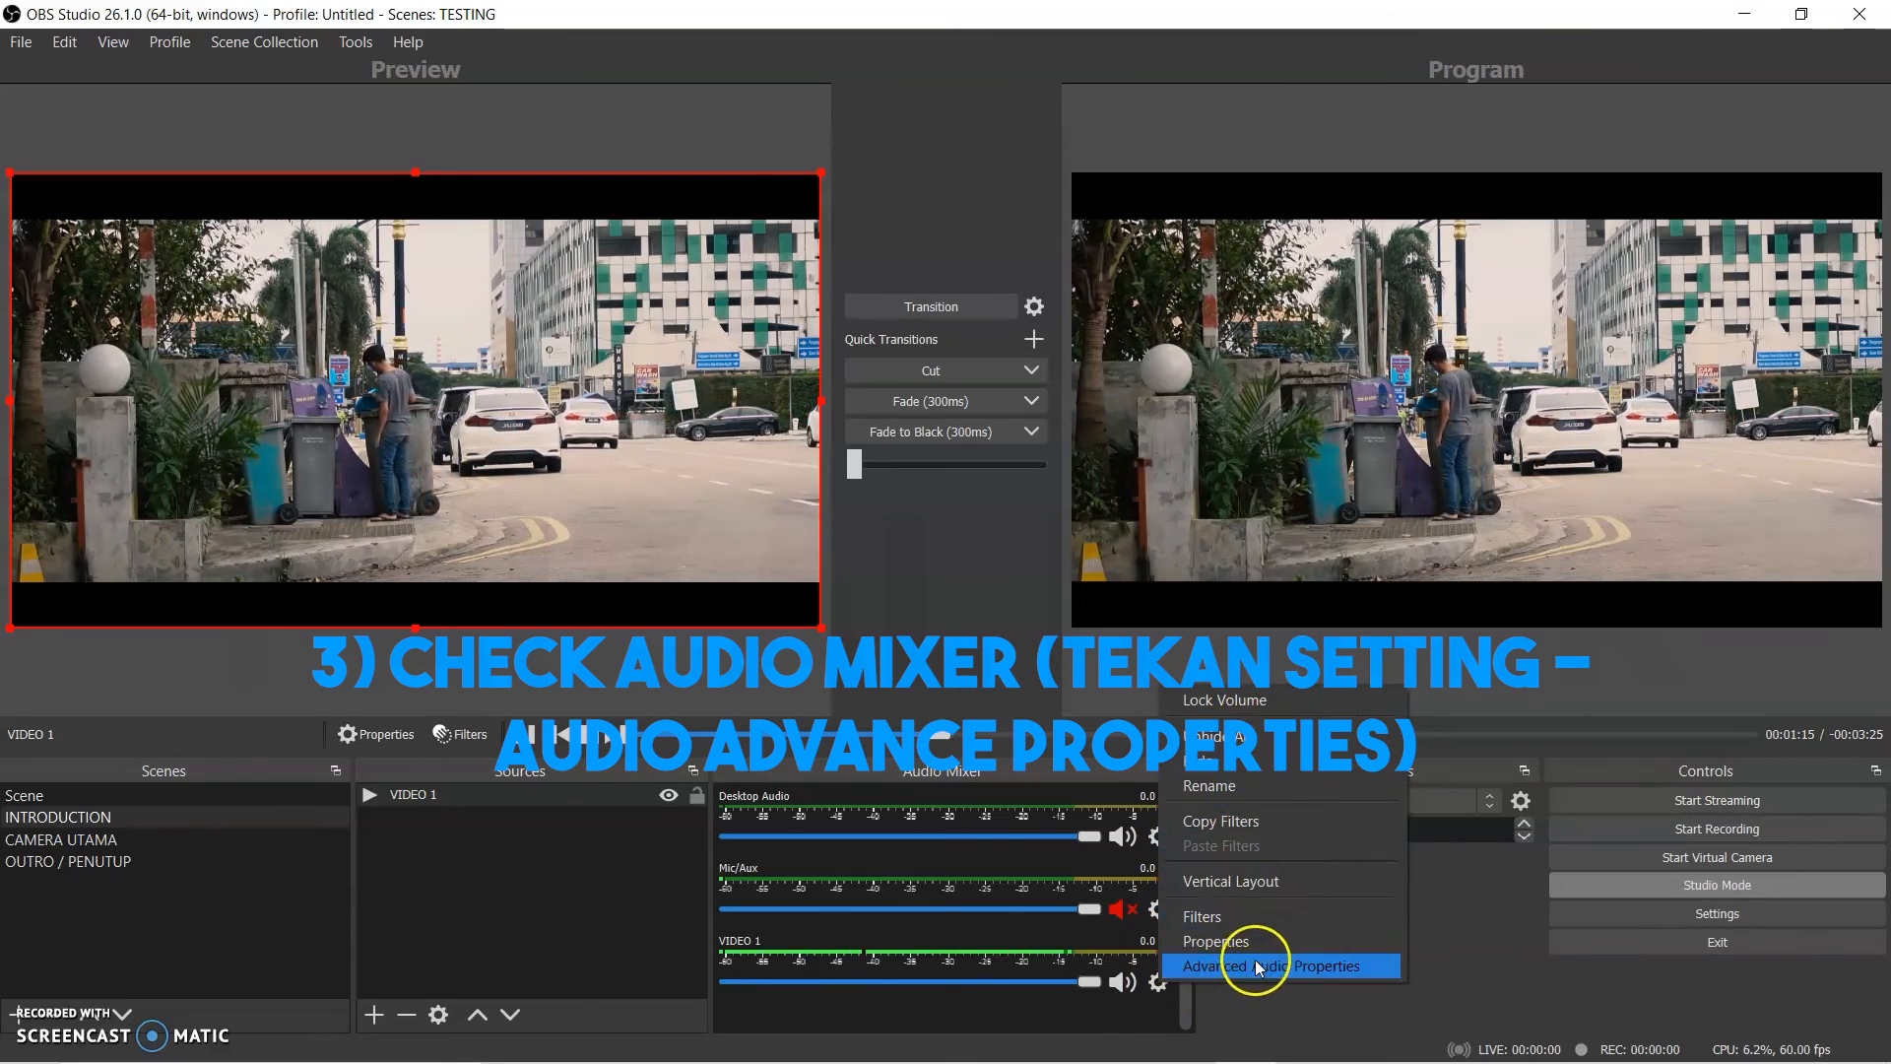
left_click(1363, 965)
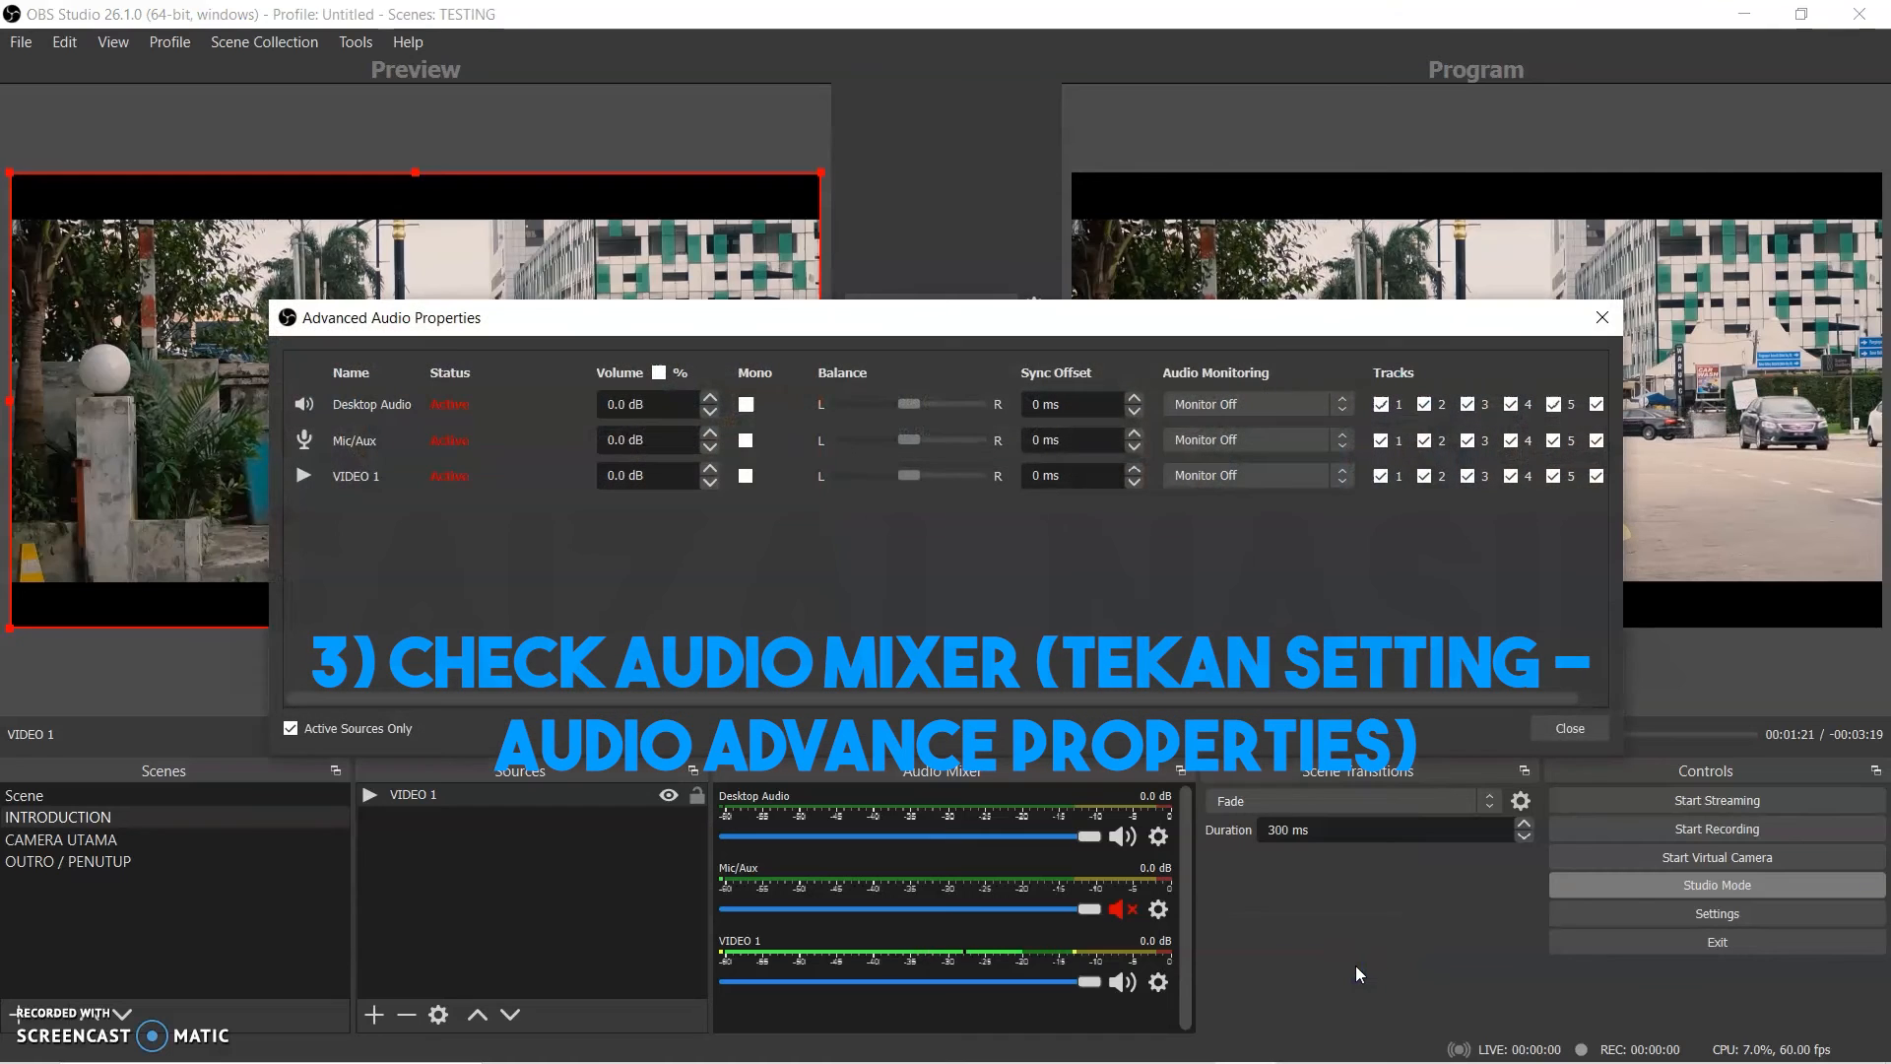
left_click(537, 619)
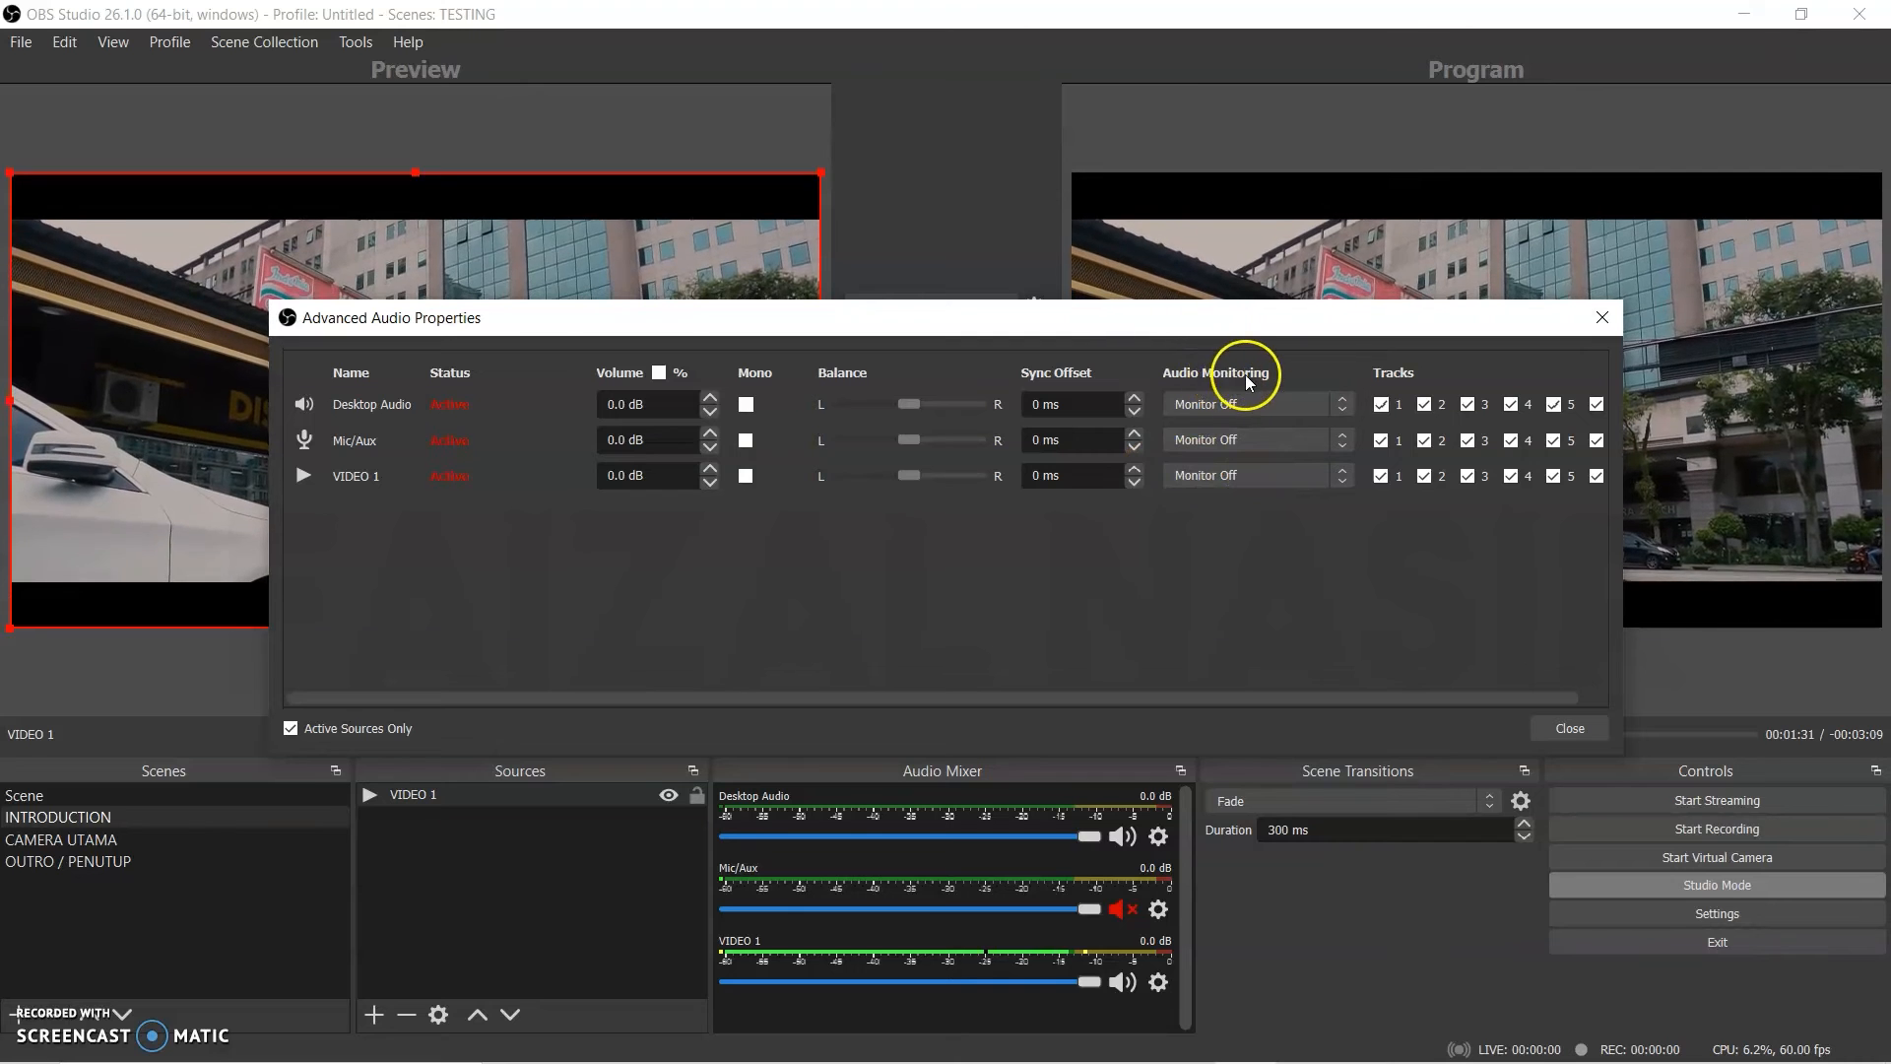
left_click(1227, 477)
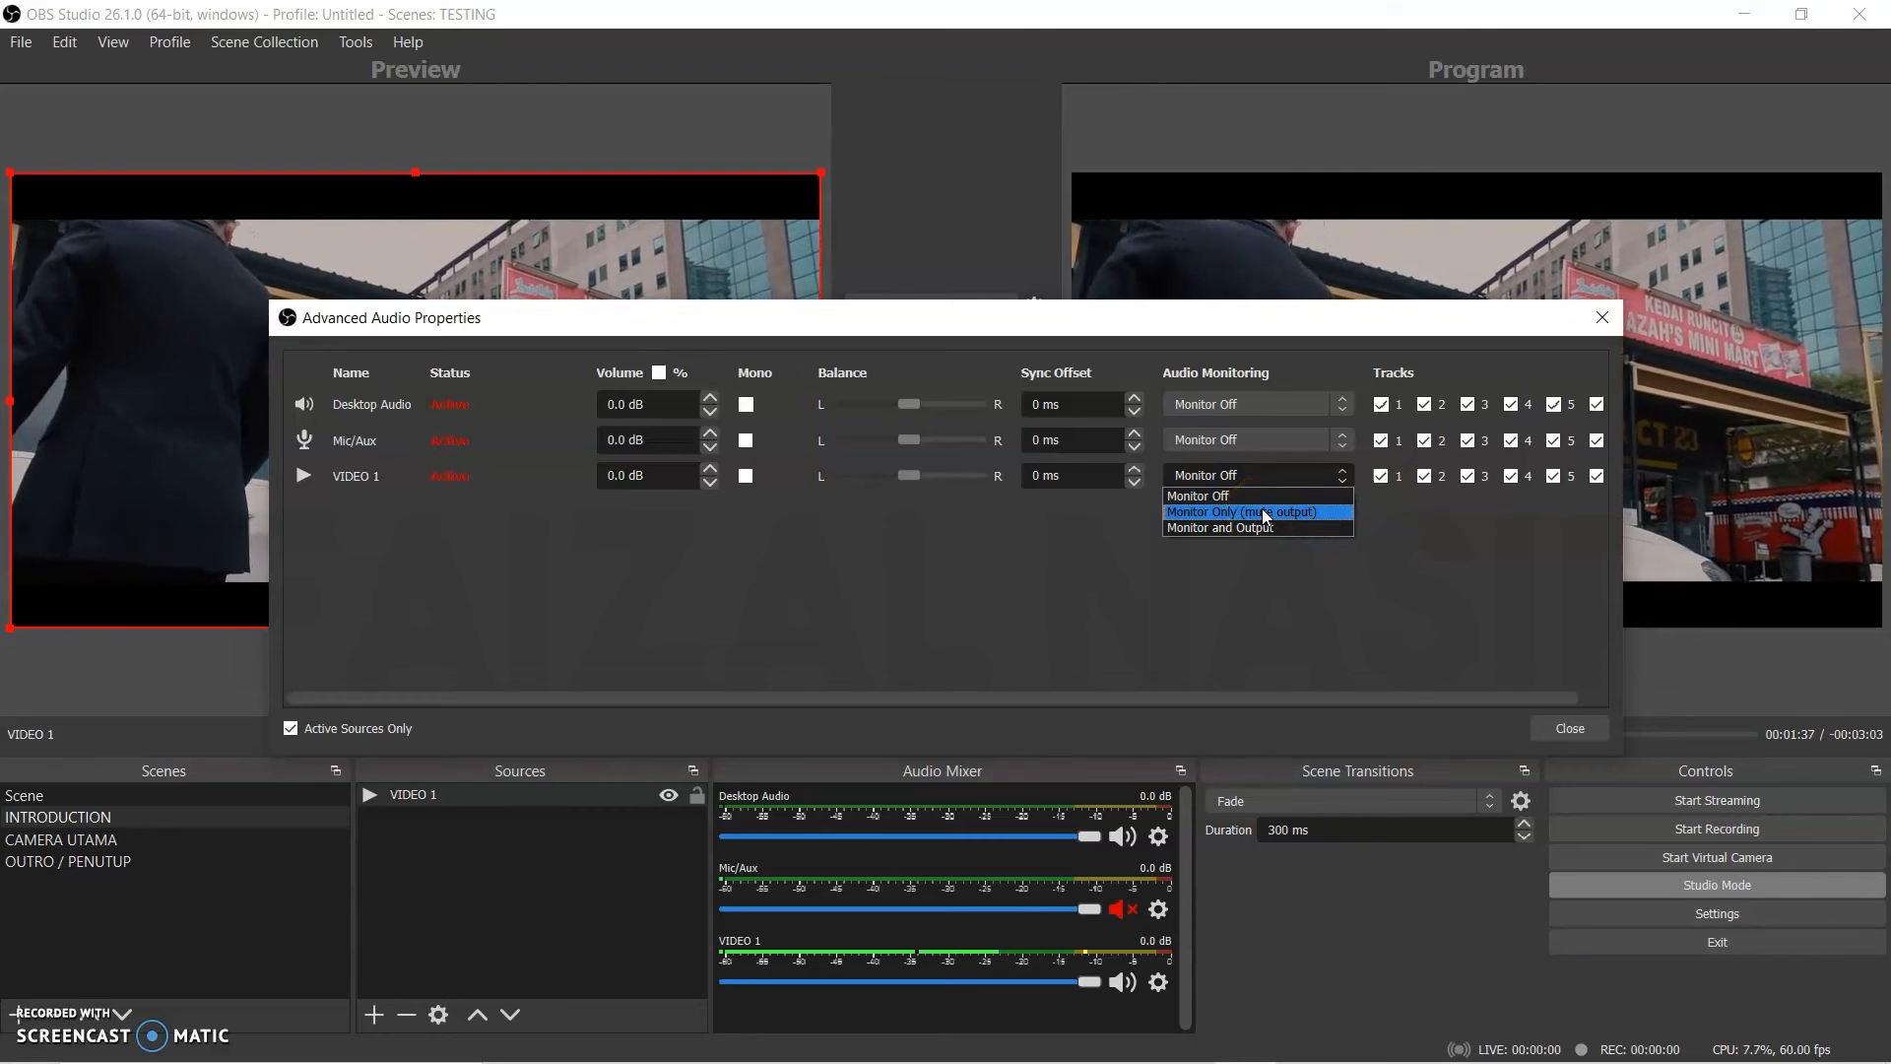
mouse_move(1262, 509)
left_mouse_down()
mouse_move(1250, 526)
mouse_move(1267, 529)
mouse_move(1255, 510)
left_mouse_up()
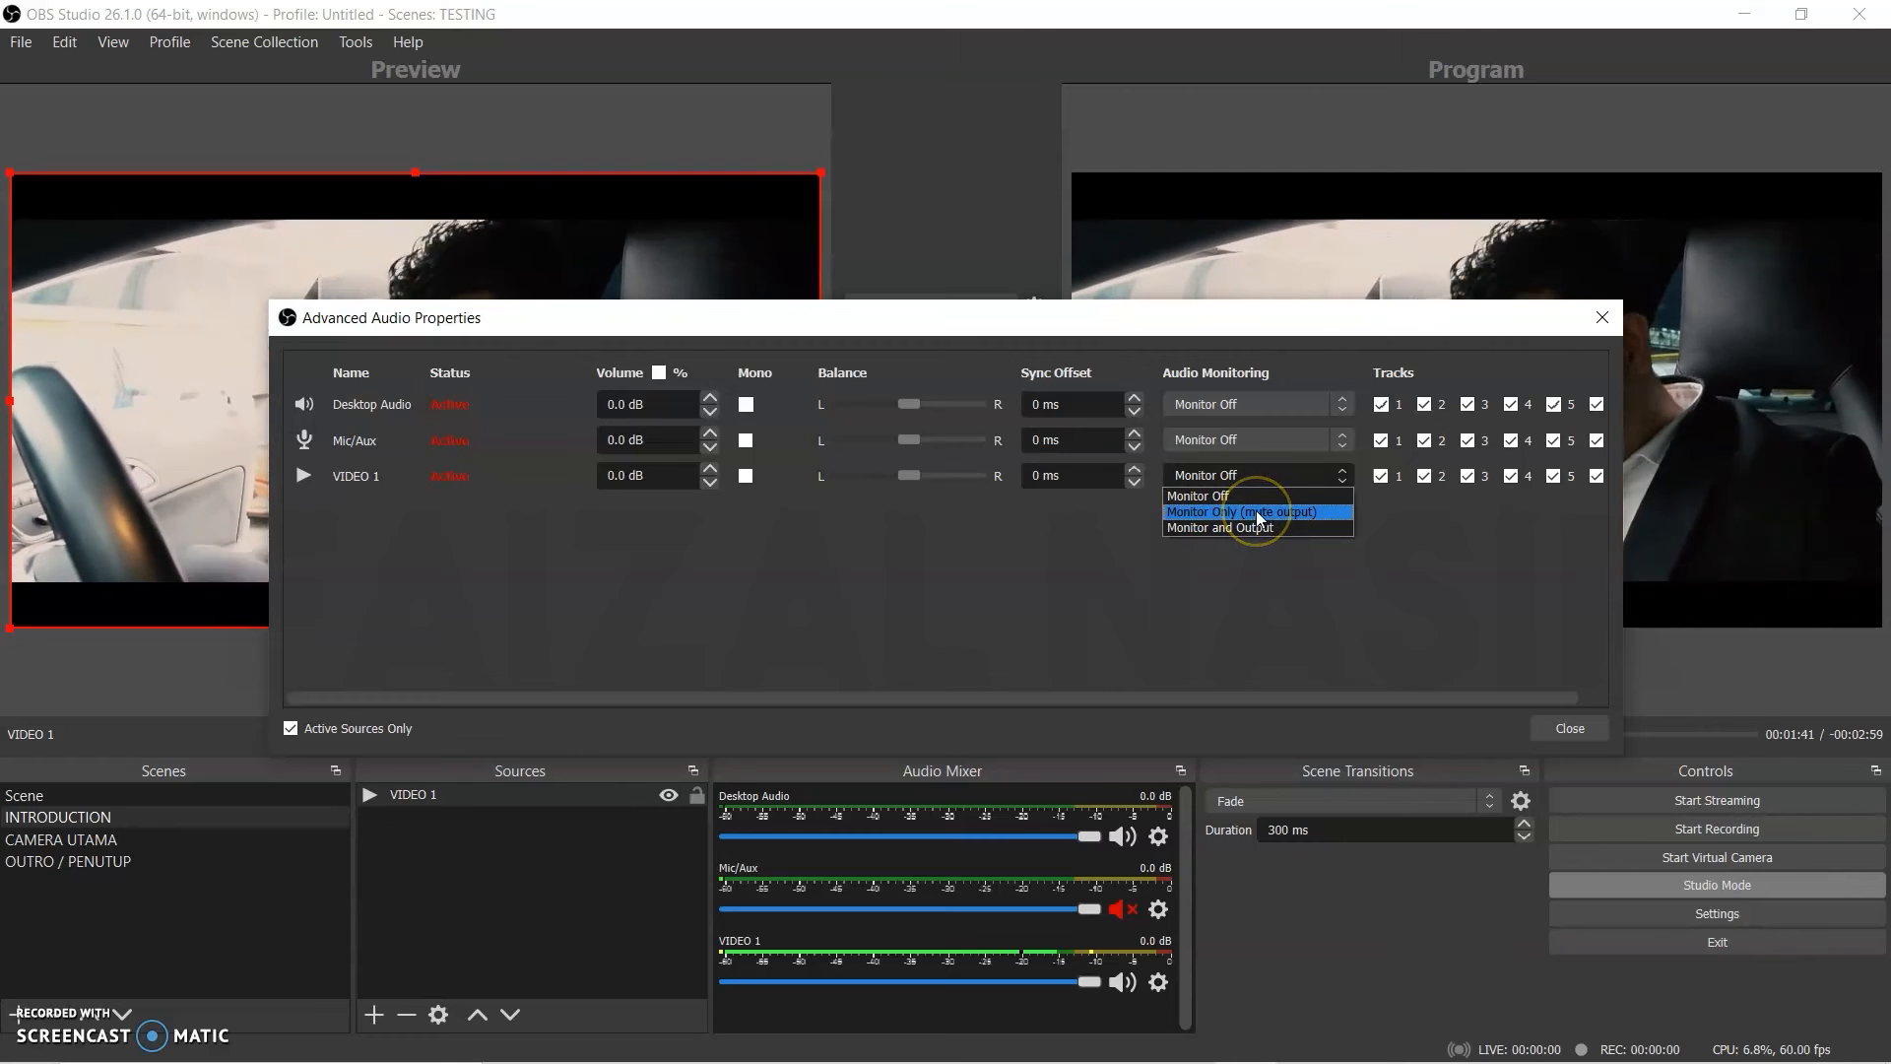
left_click(1255, 510)
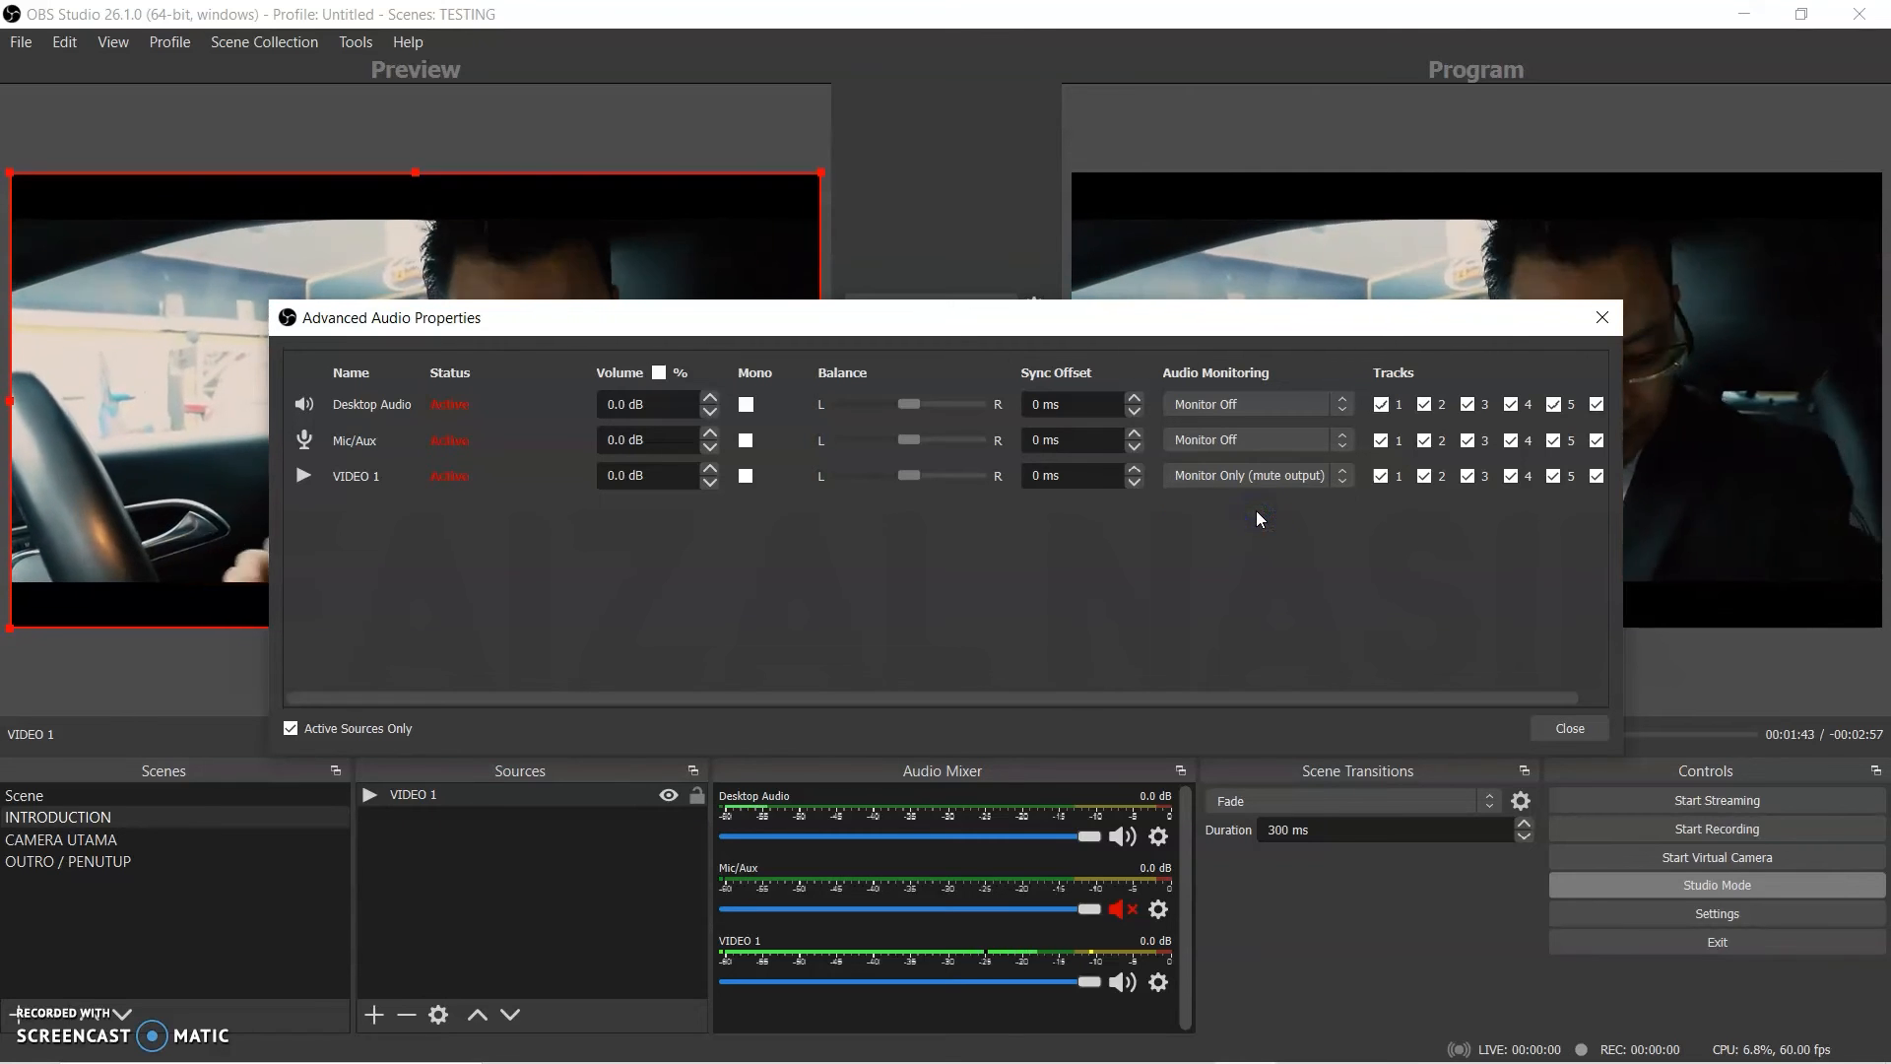
left_click_drag(1256, 510, 1426, 627)
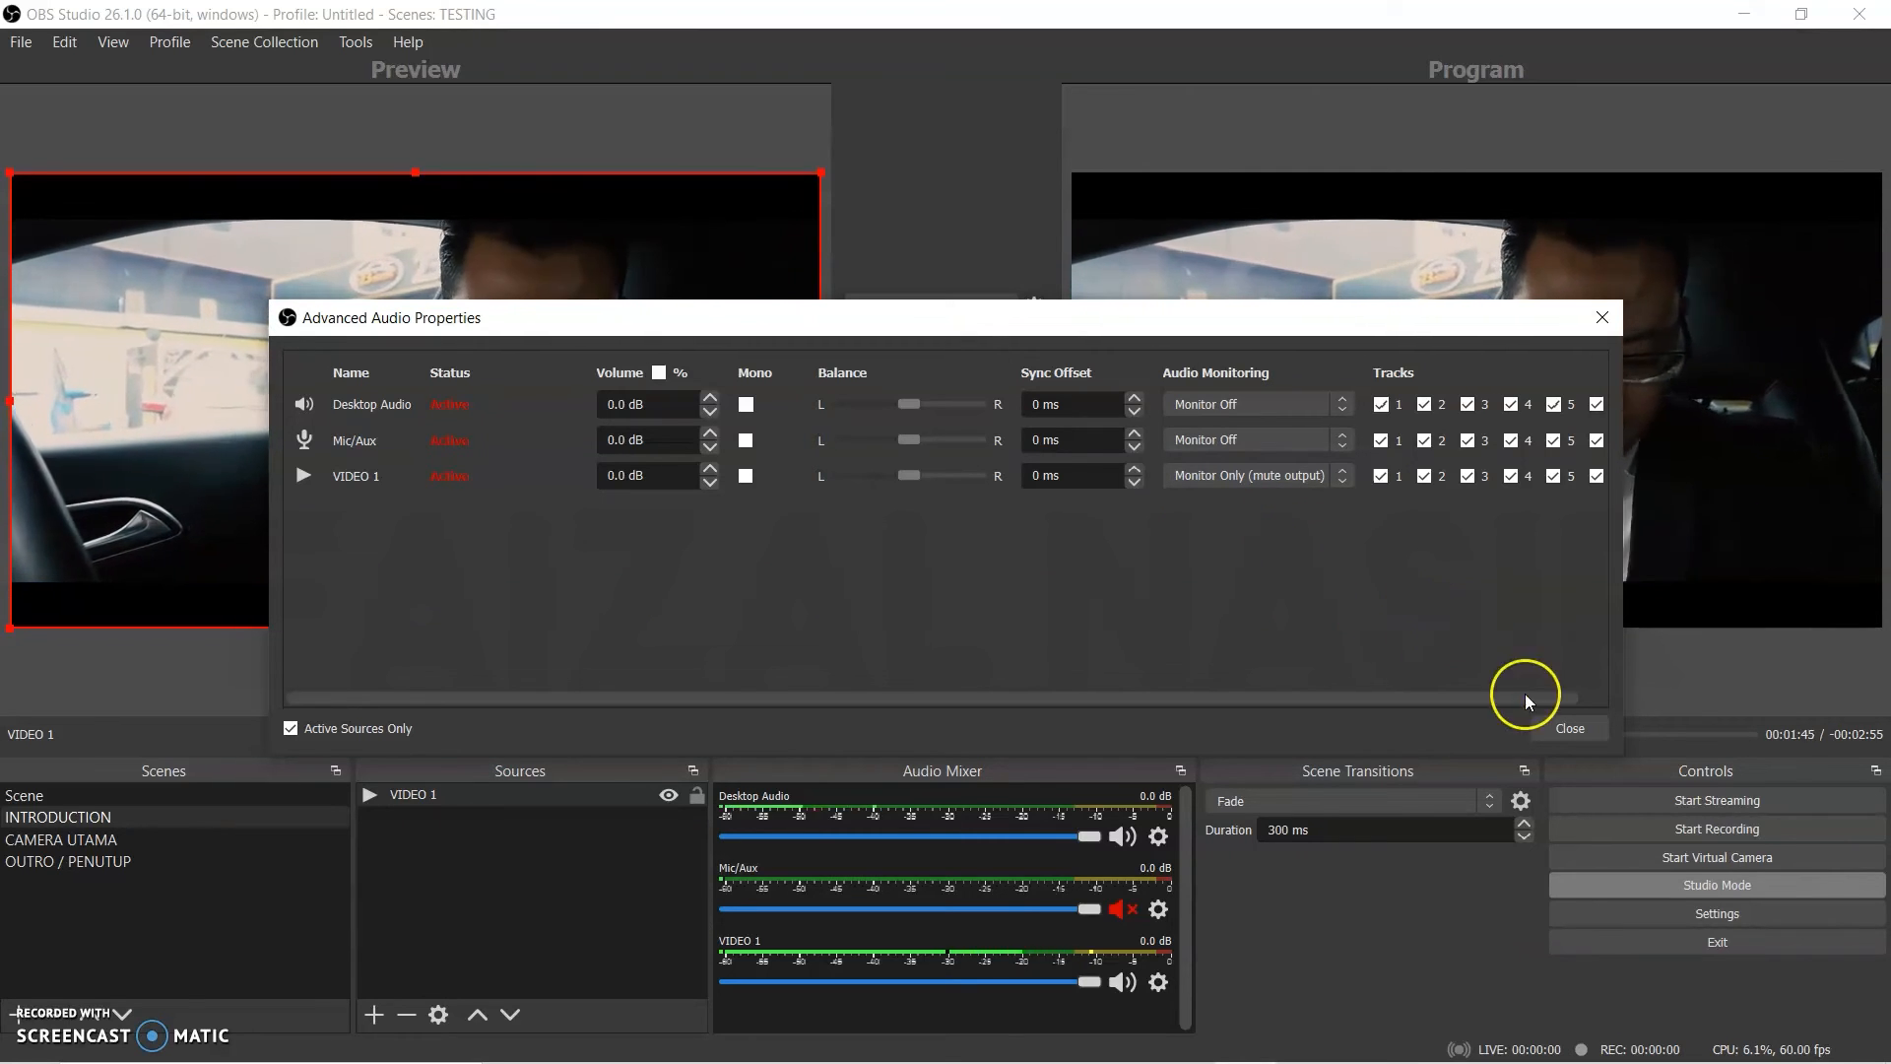
left_click(1566, 728)
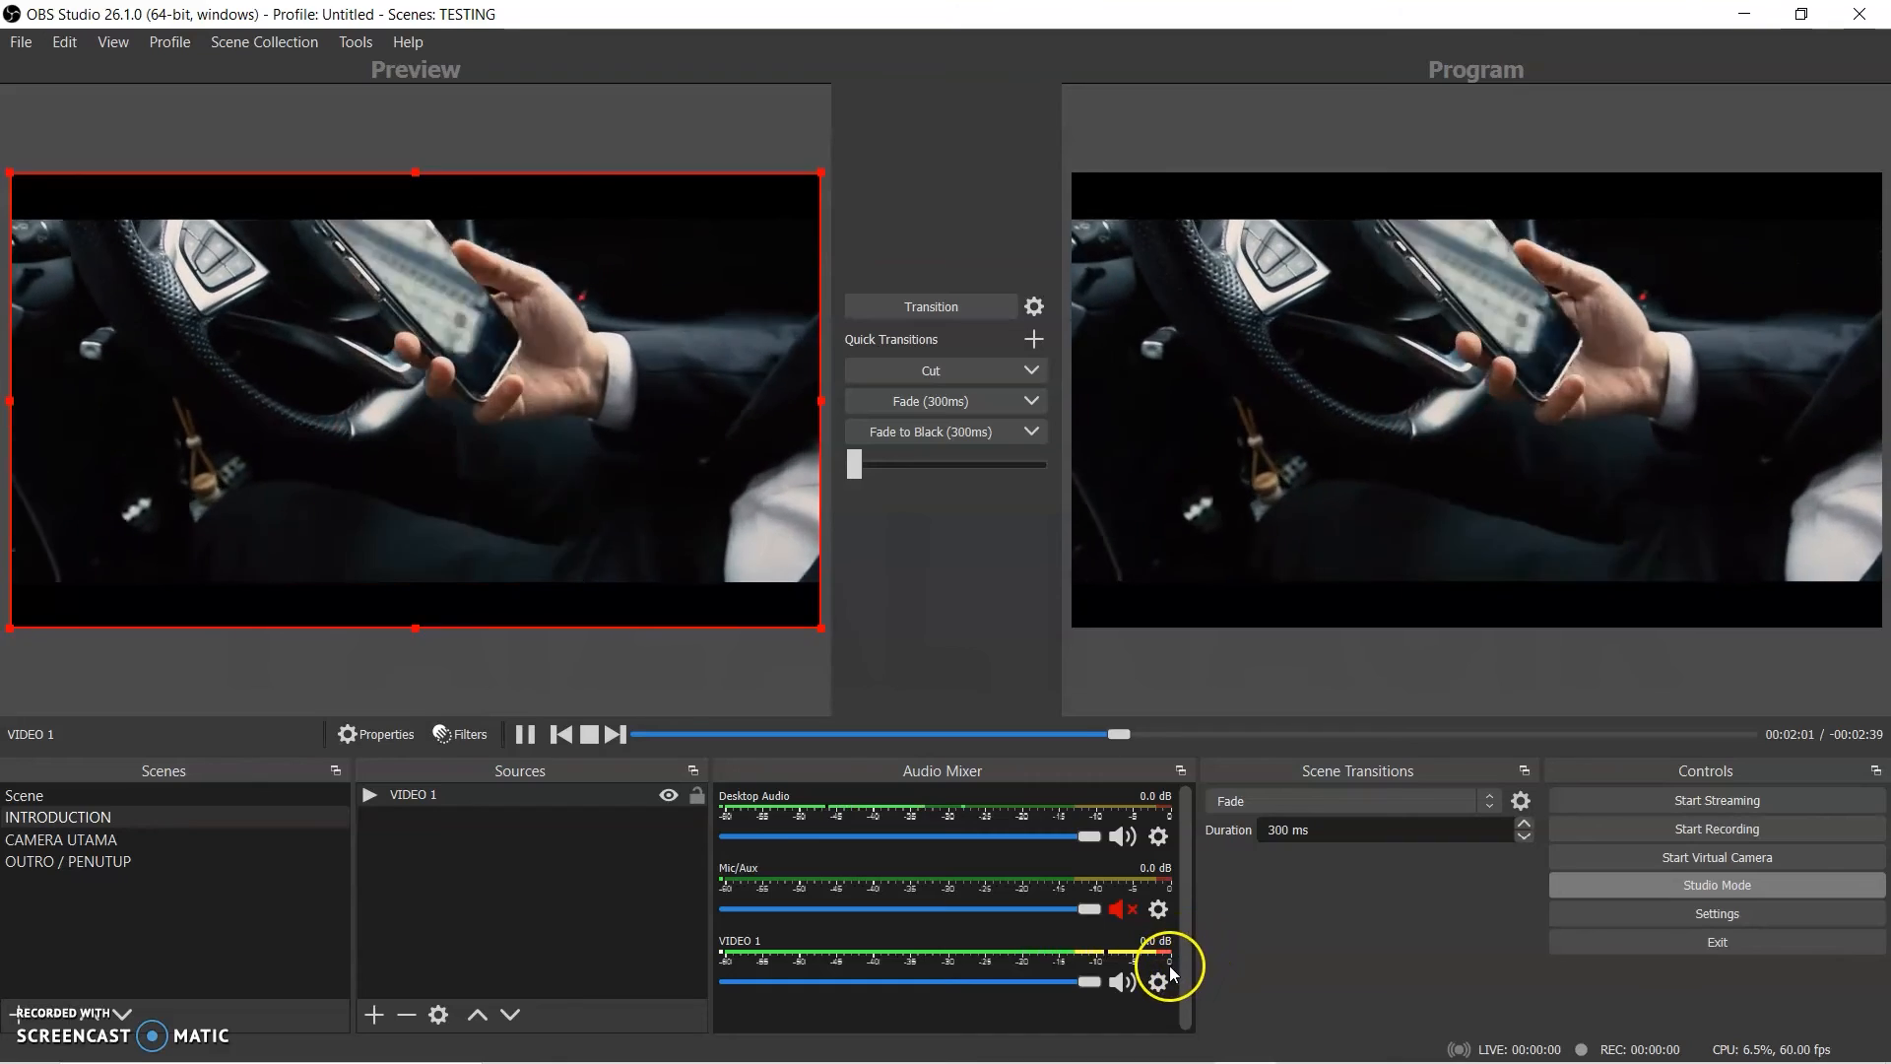
Mute VIDEO 1 and Desktop Audio, and send the CAMERA UTAMA scene to the program output with the 300 ms Fade
left_click(1115, 983)
left_click(1117, 837)
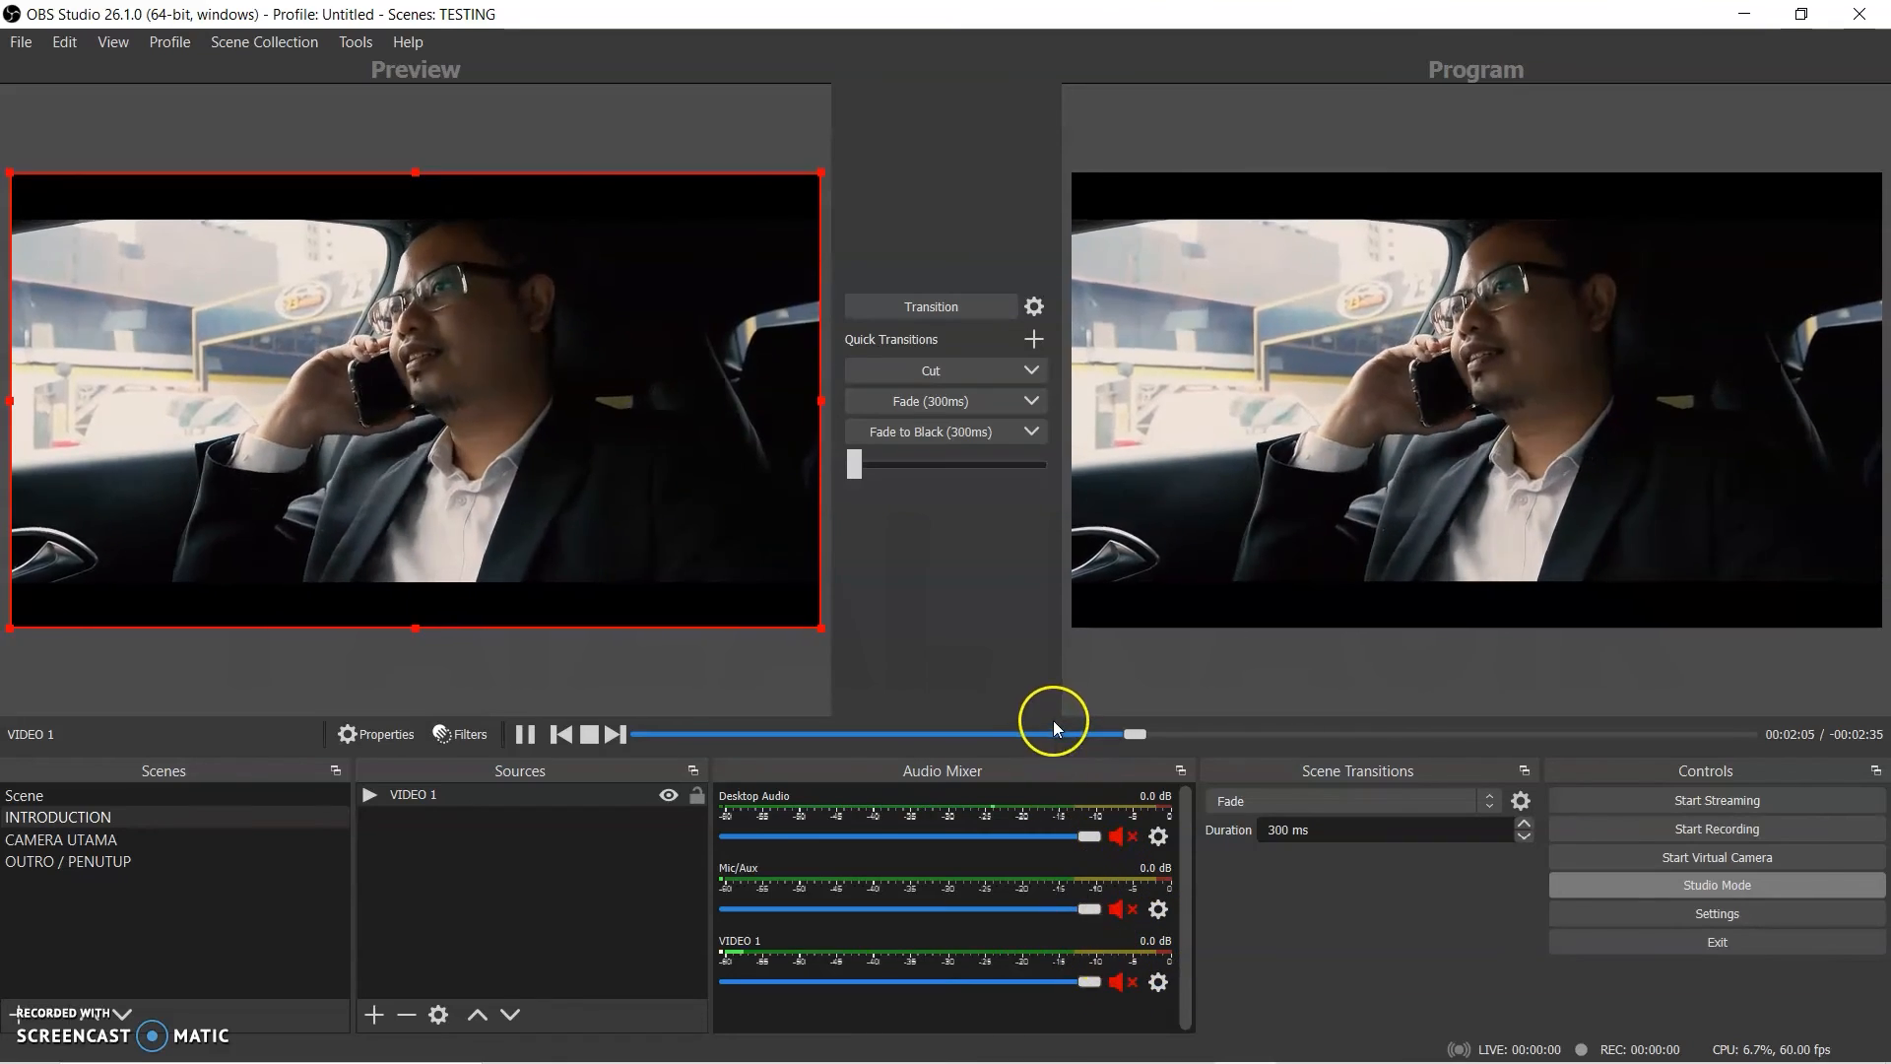
left_click(116, 838)
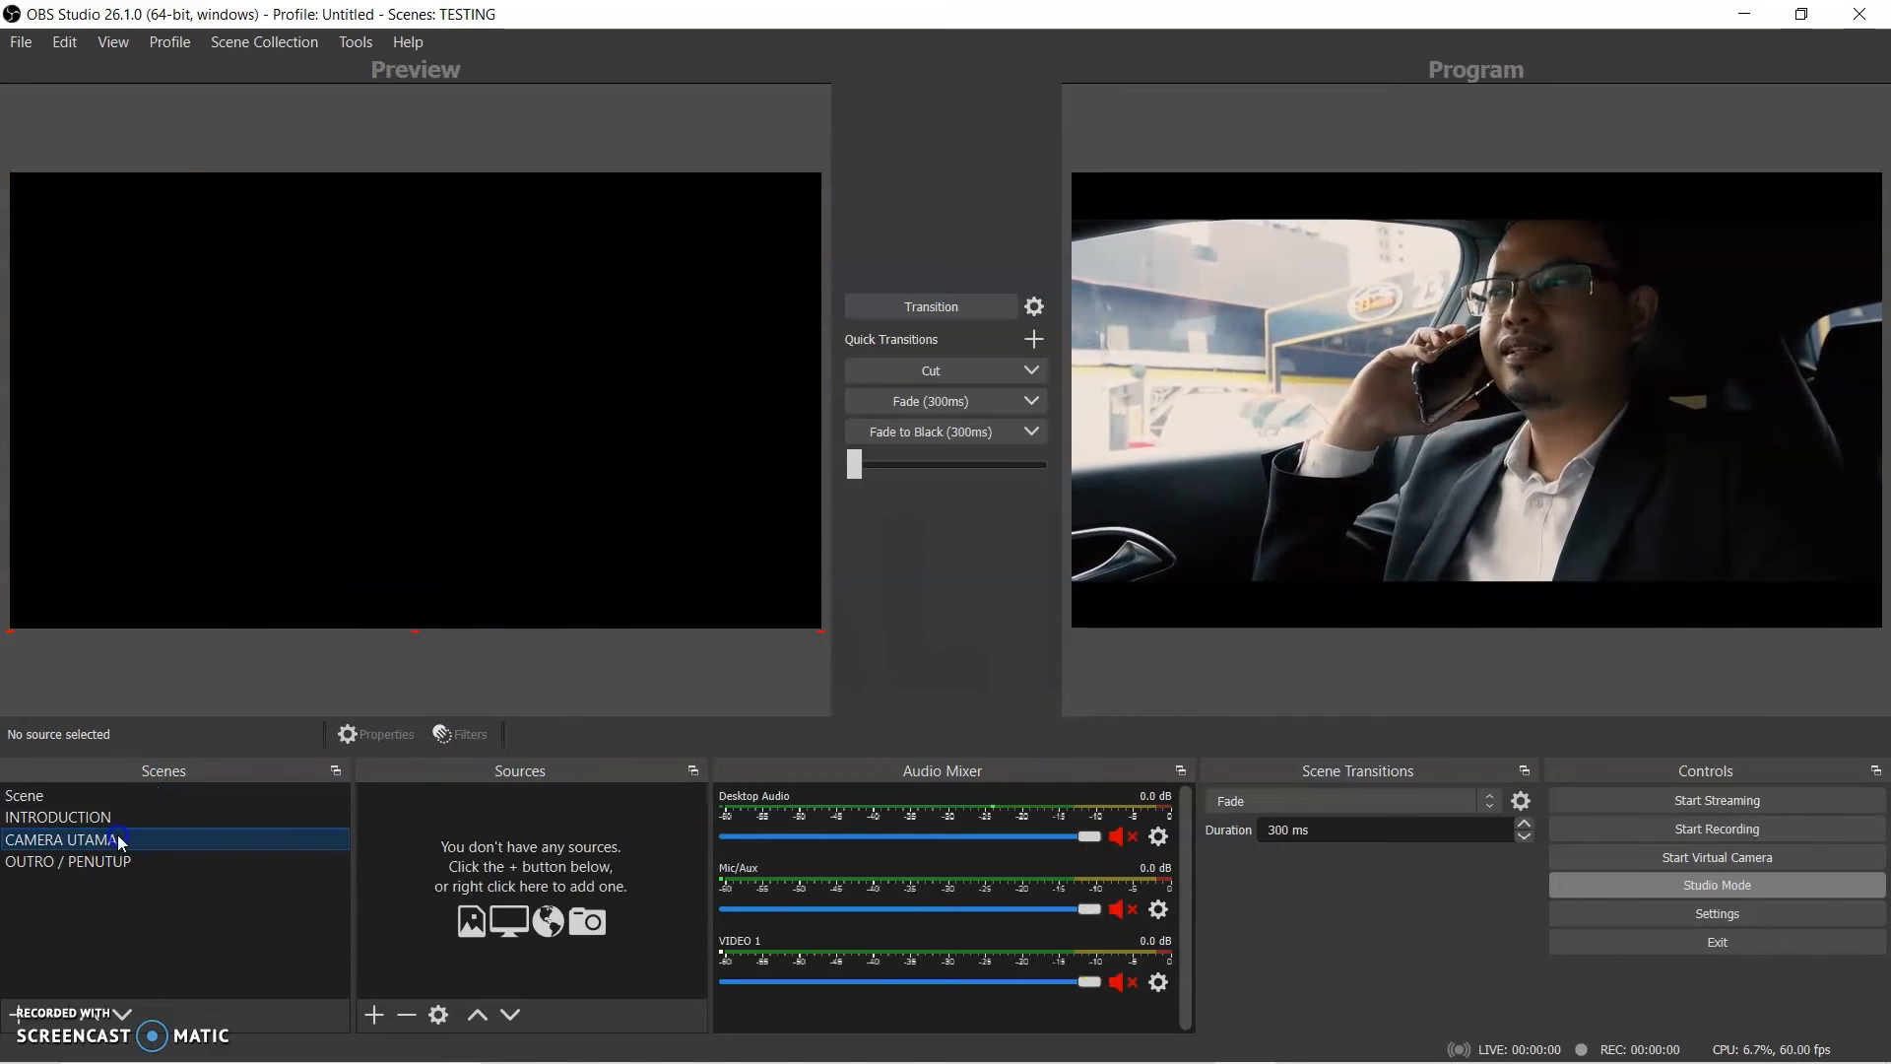
left_click(930, 402)
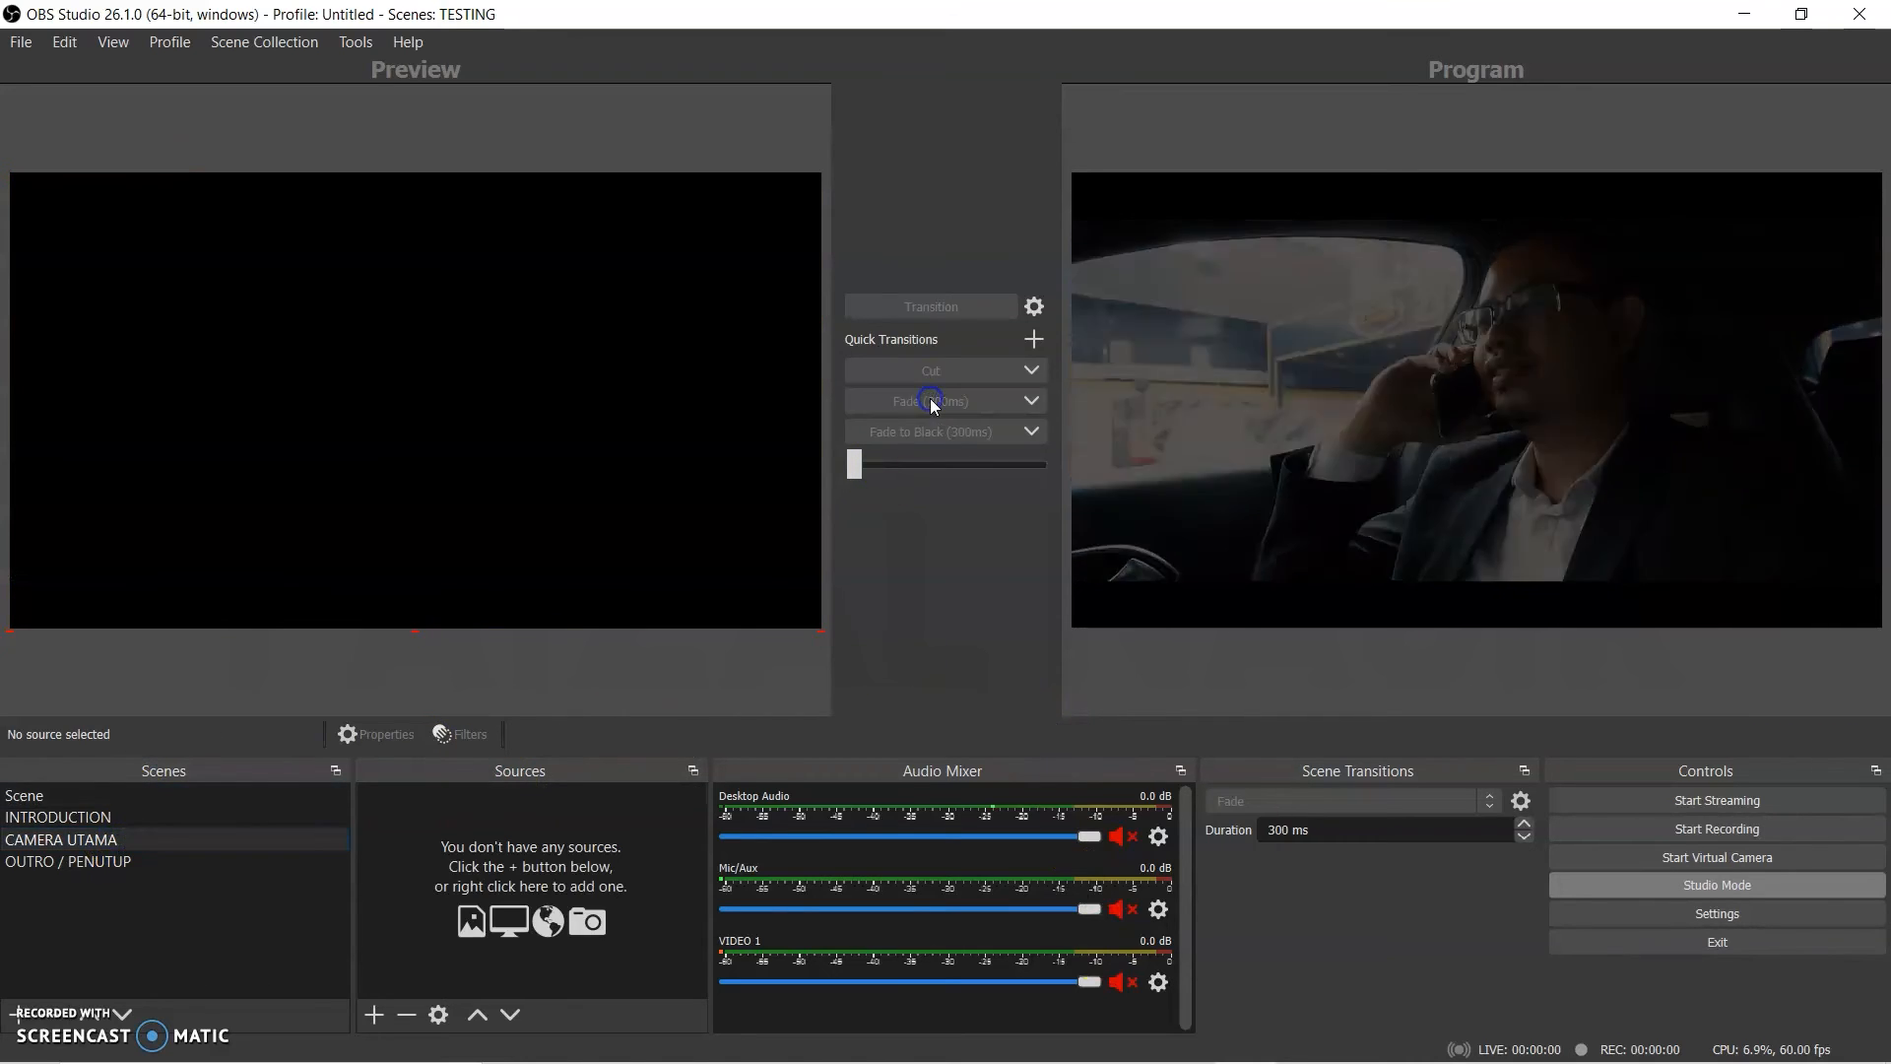
Create a new Video Capture Device source with its default name in the CAMERA UTAMA scene
left_click(51, 874)
left_click(91, 841)
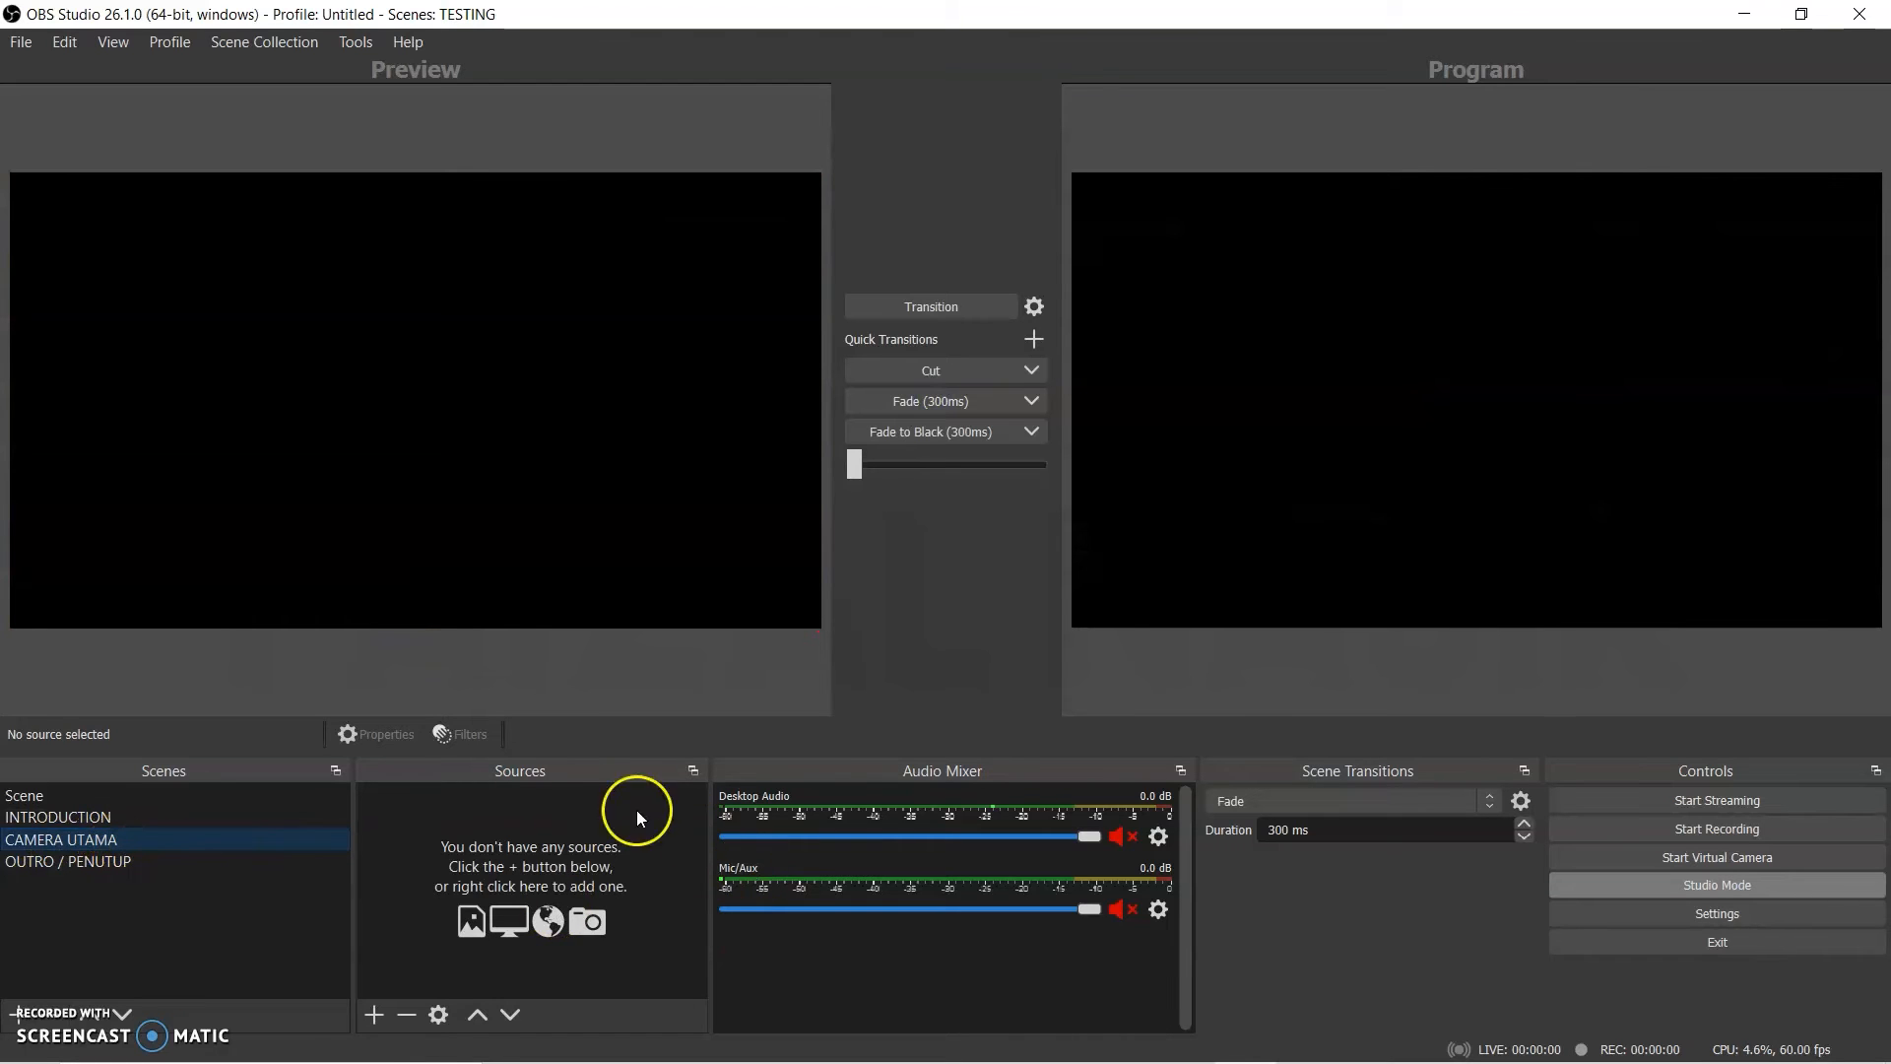
left_click(377, 1014)
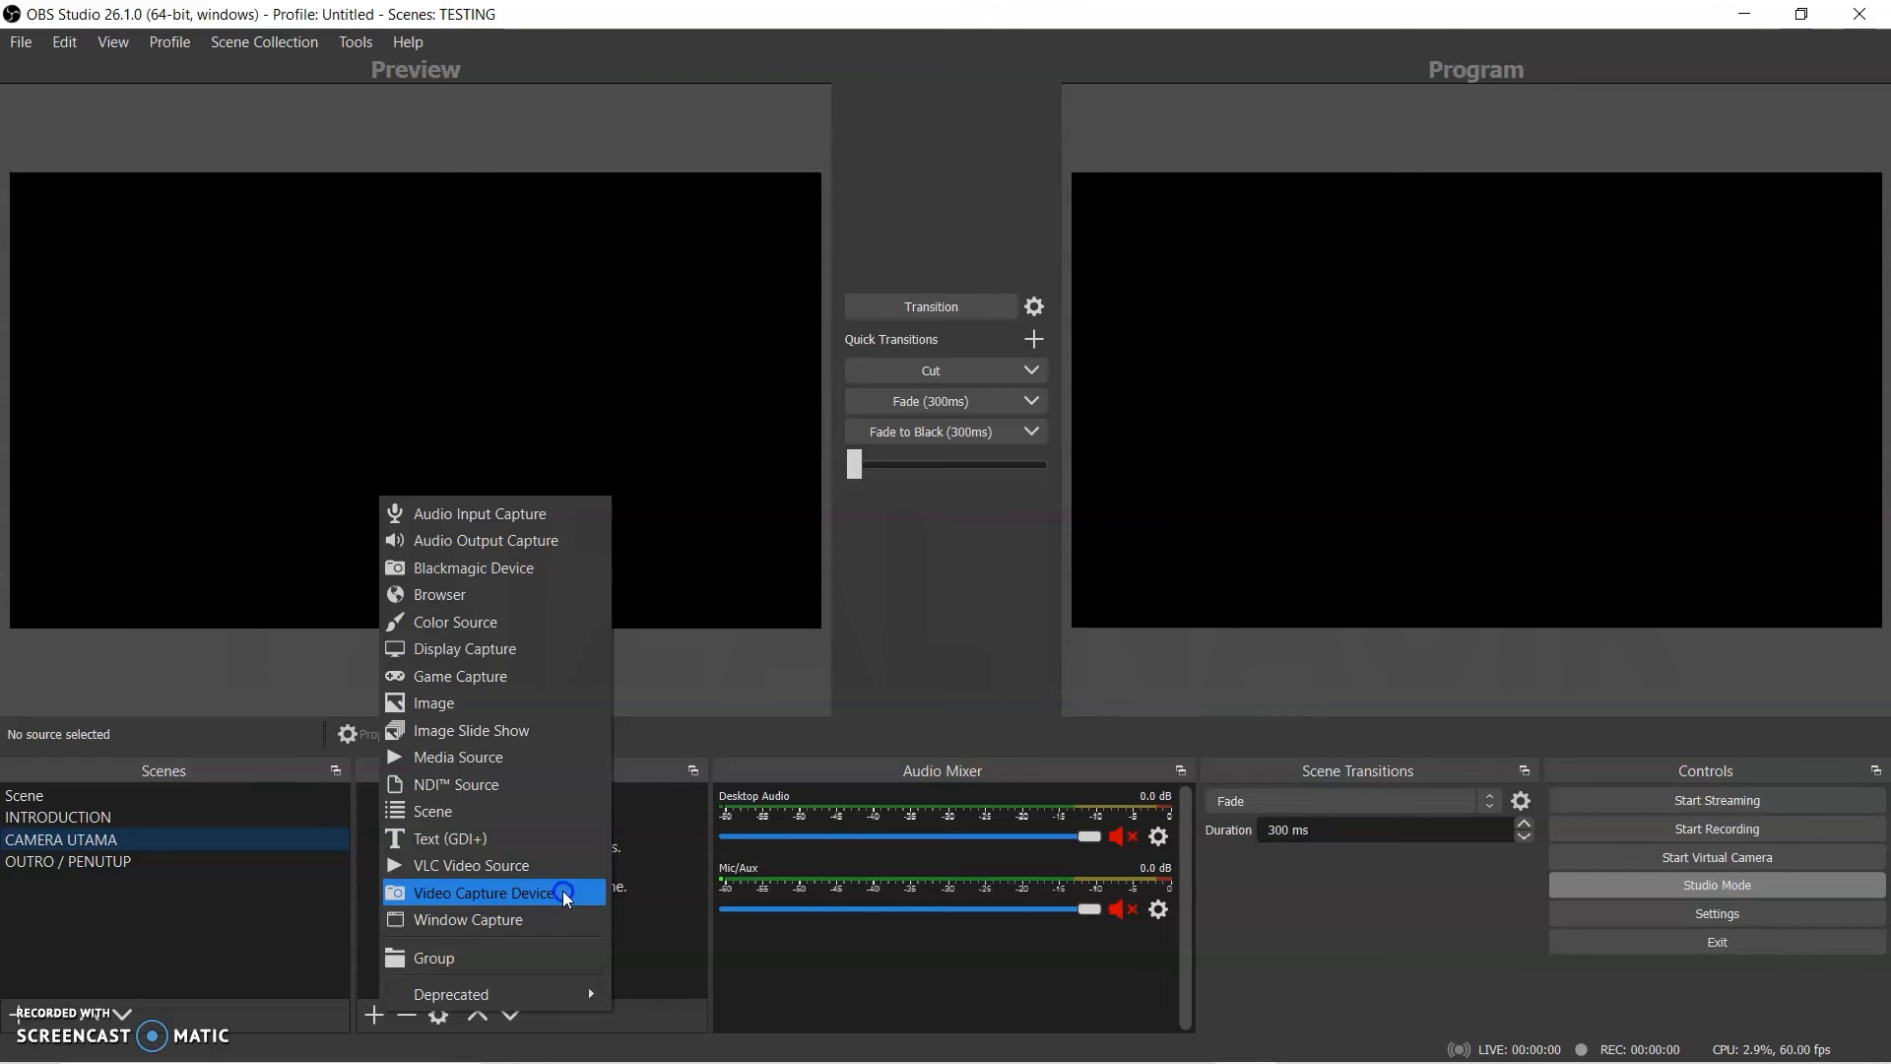
left_click(567, 893)
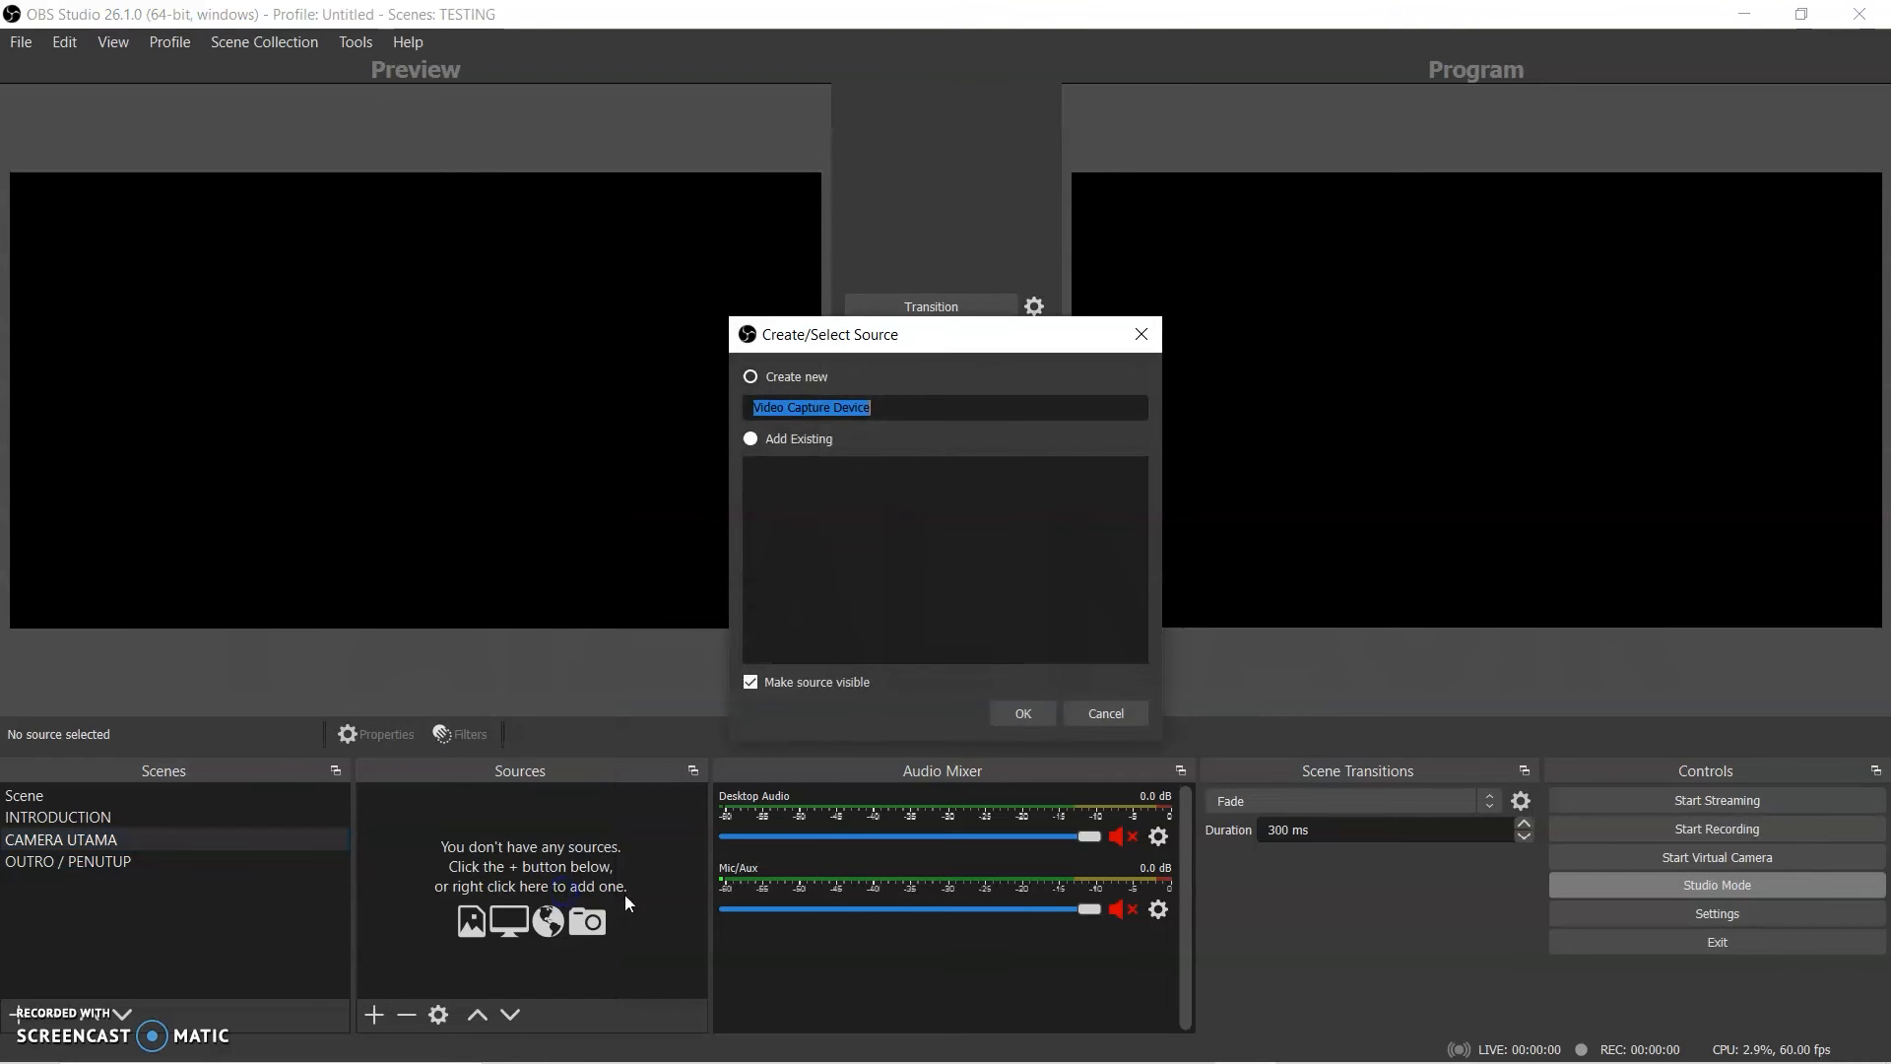
left_click(1025, 721)
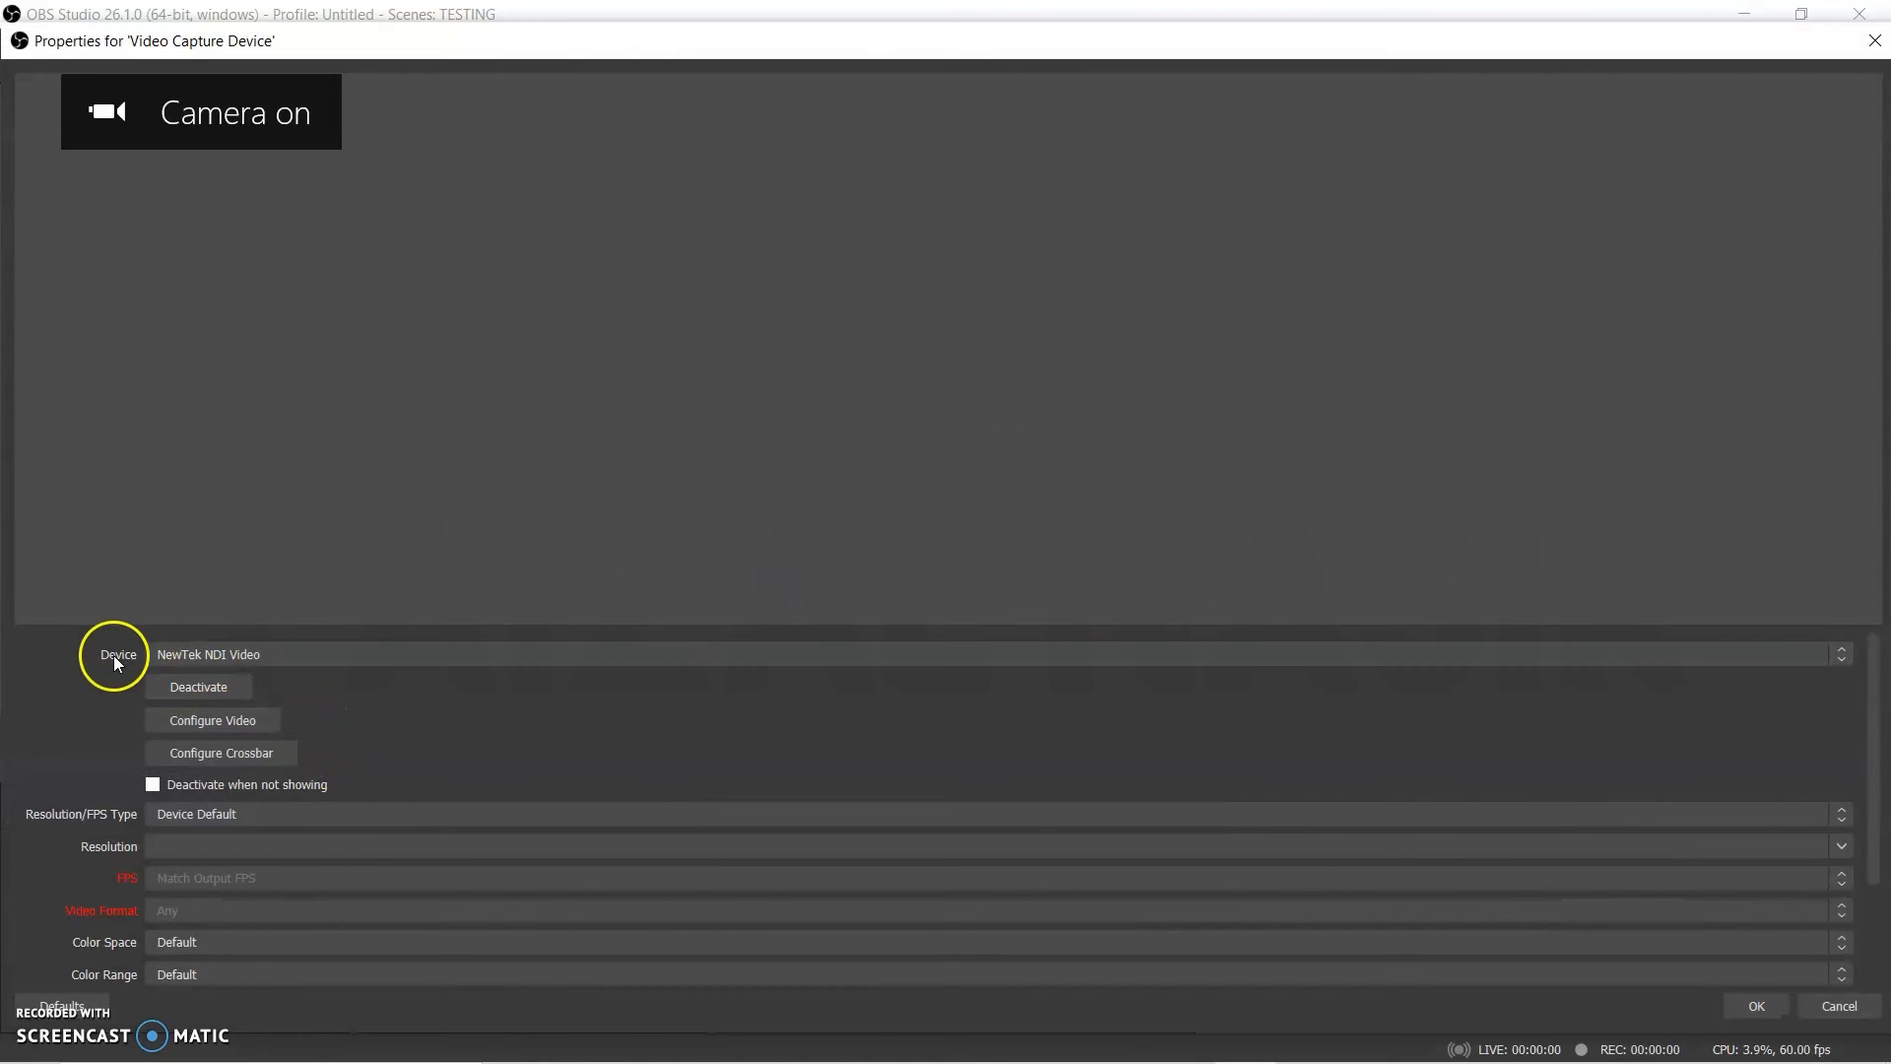
Set the capture device to HD User Facing with a Custom resolution of 1280x720 and accept the source properties
left_click(1660, 656)
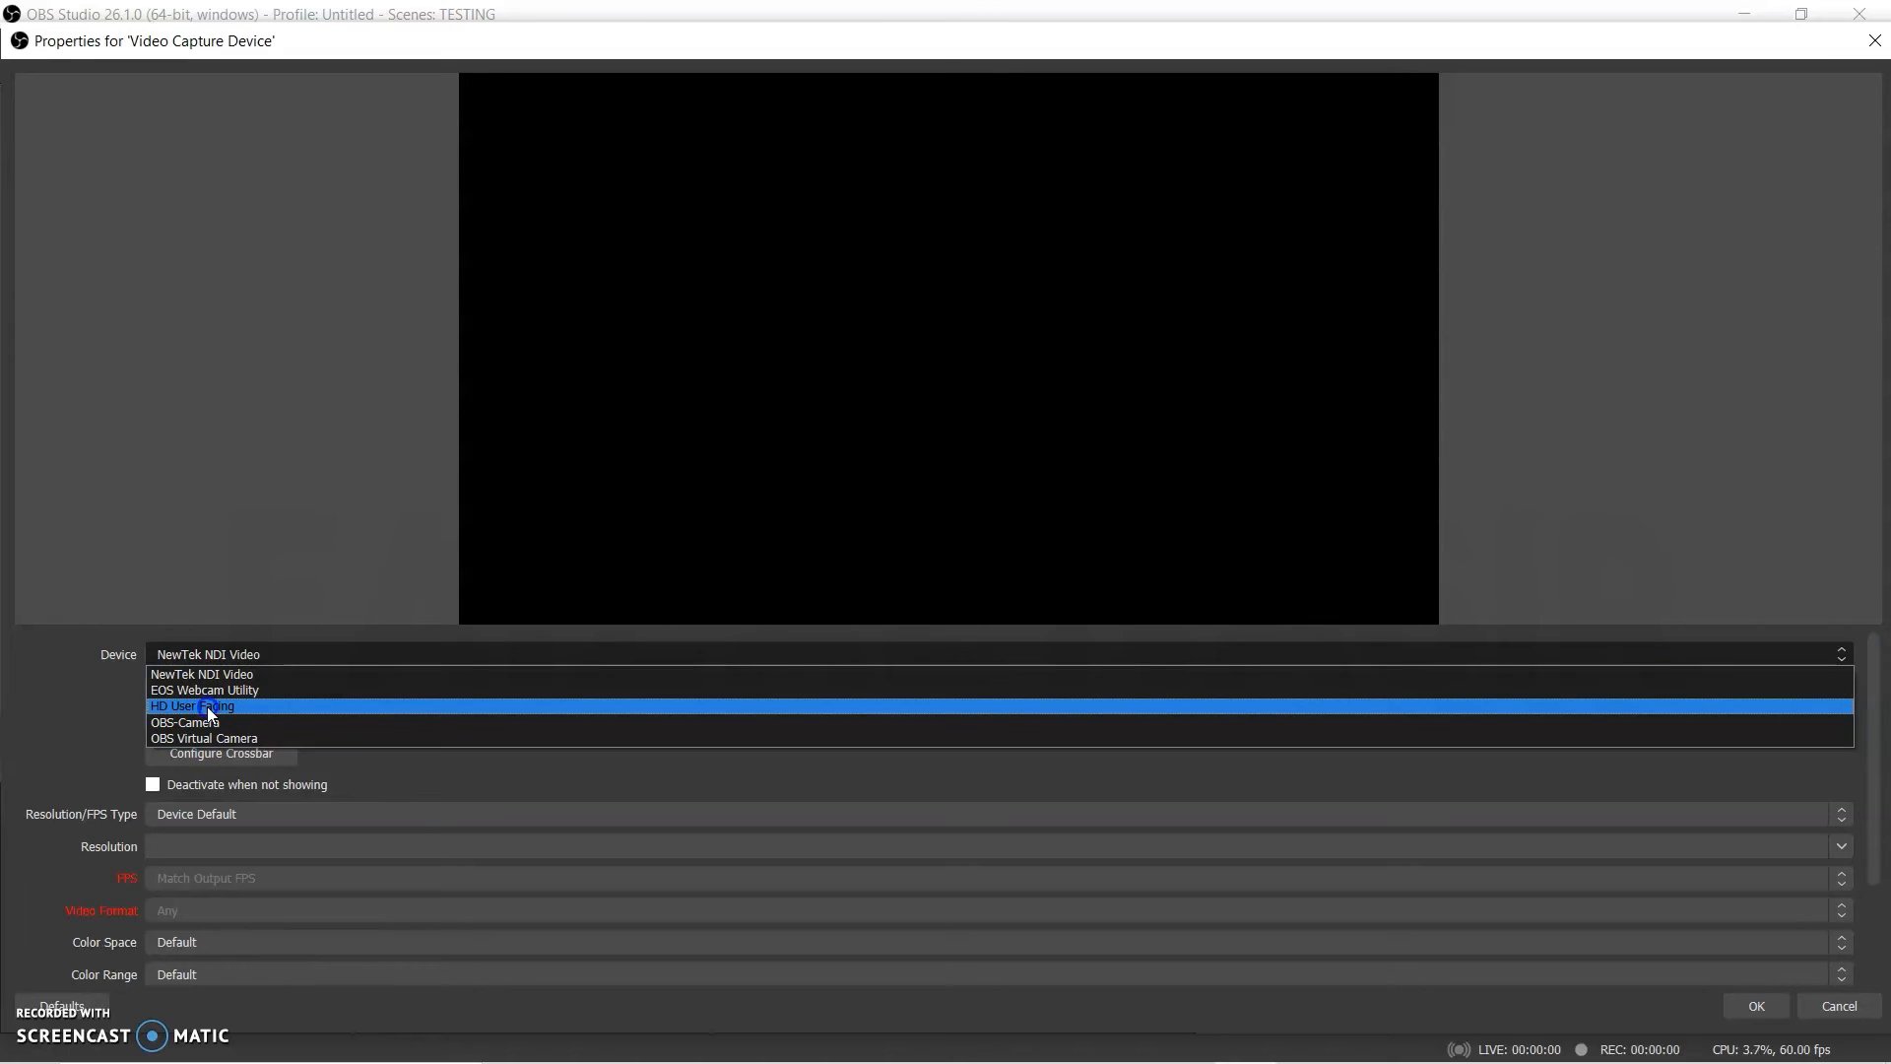
left_click(206, 706)
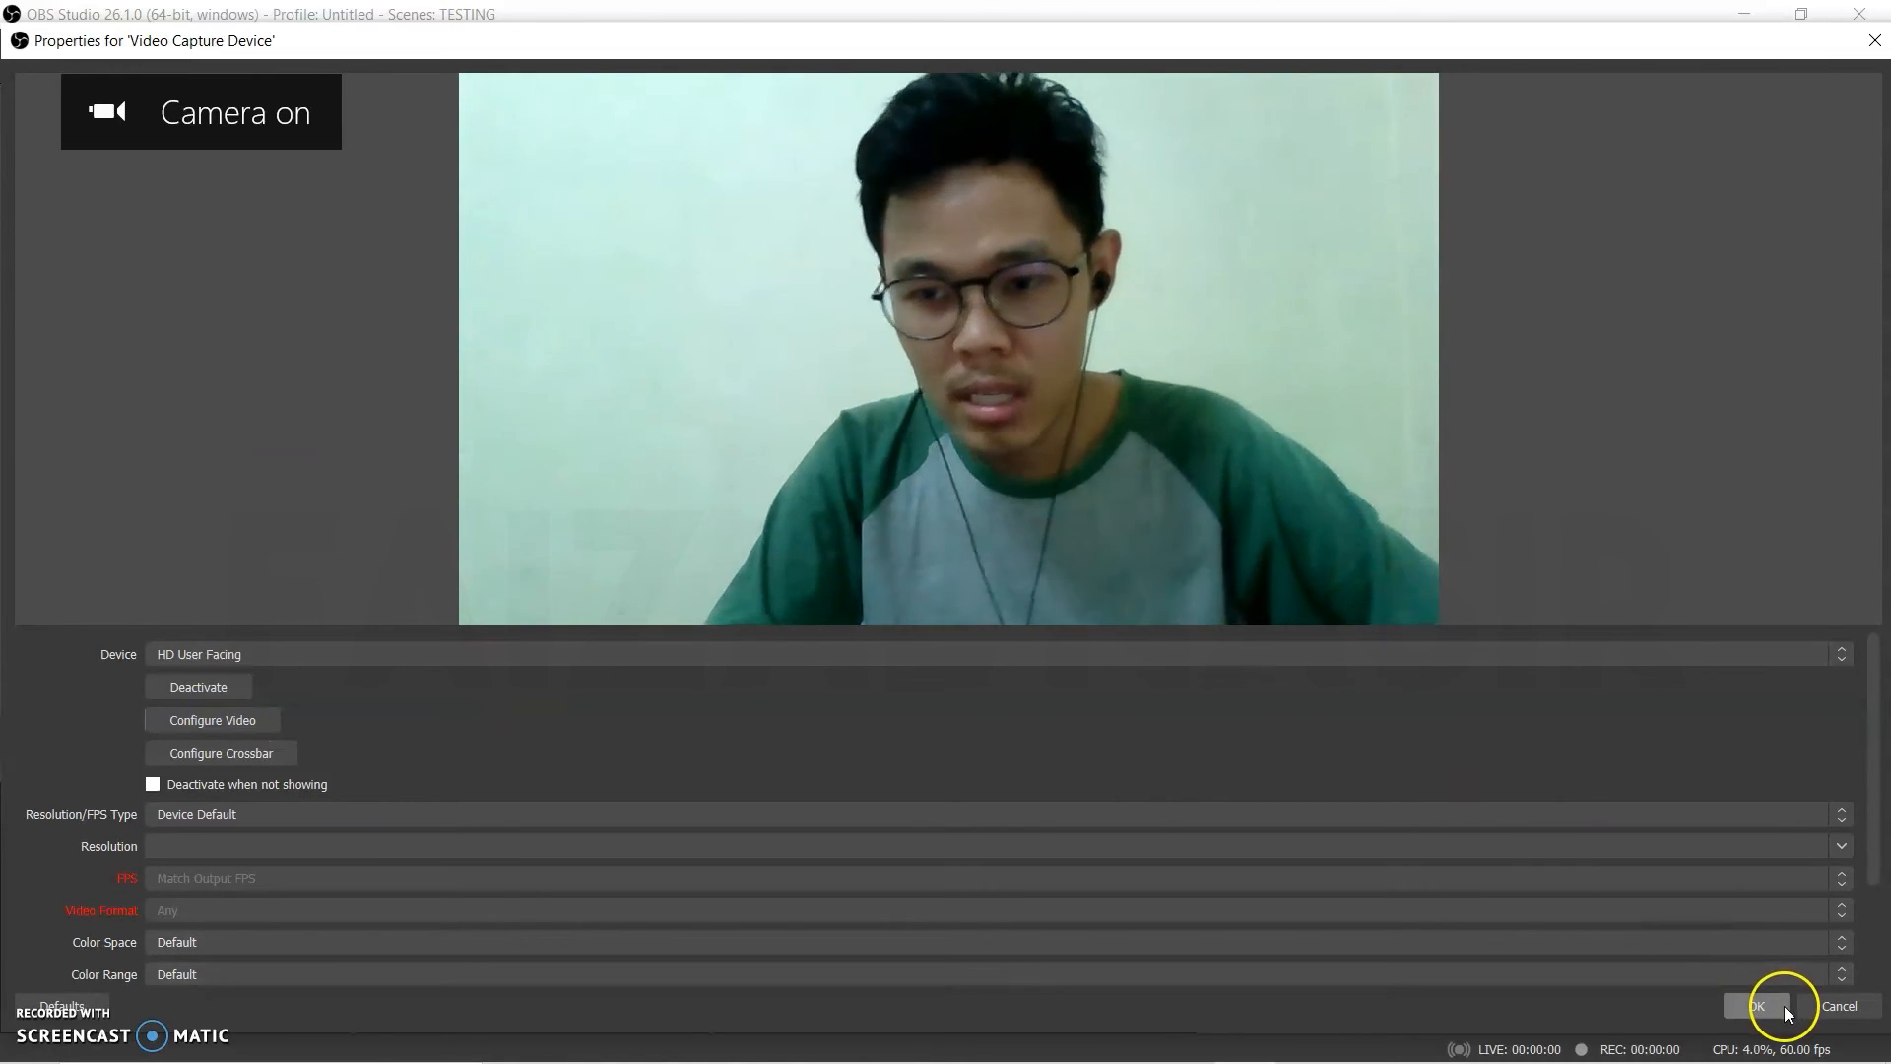
left_click(256, 813)
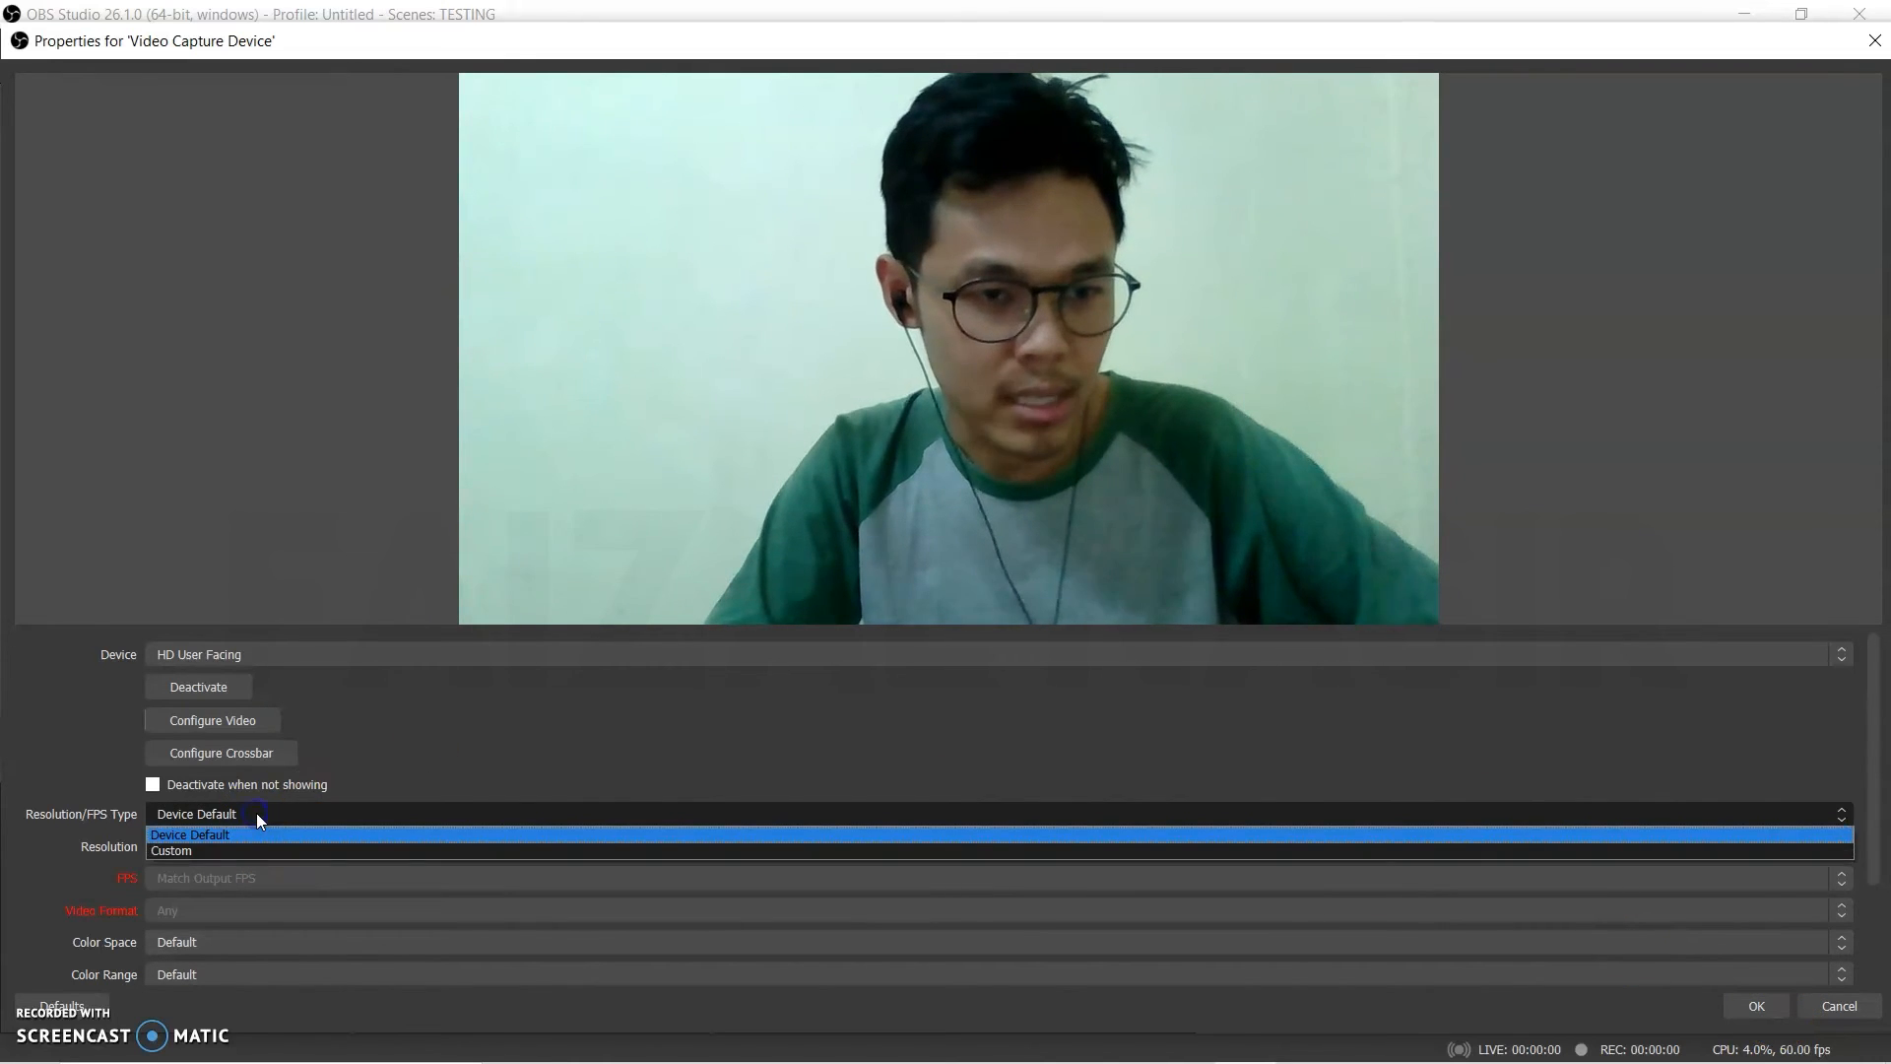
left_click(208, 843)
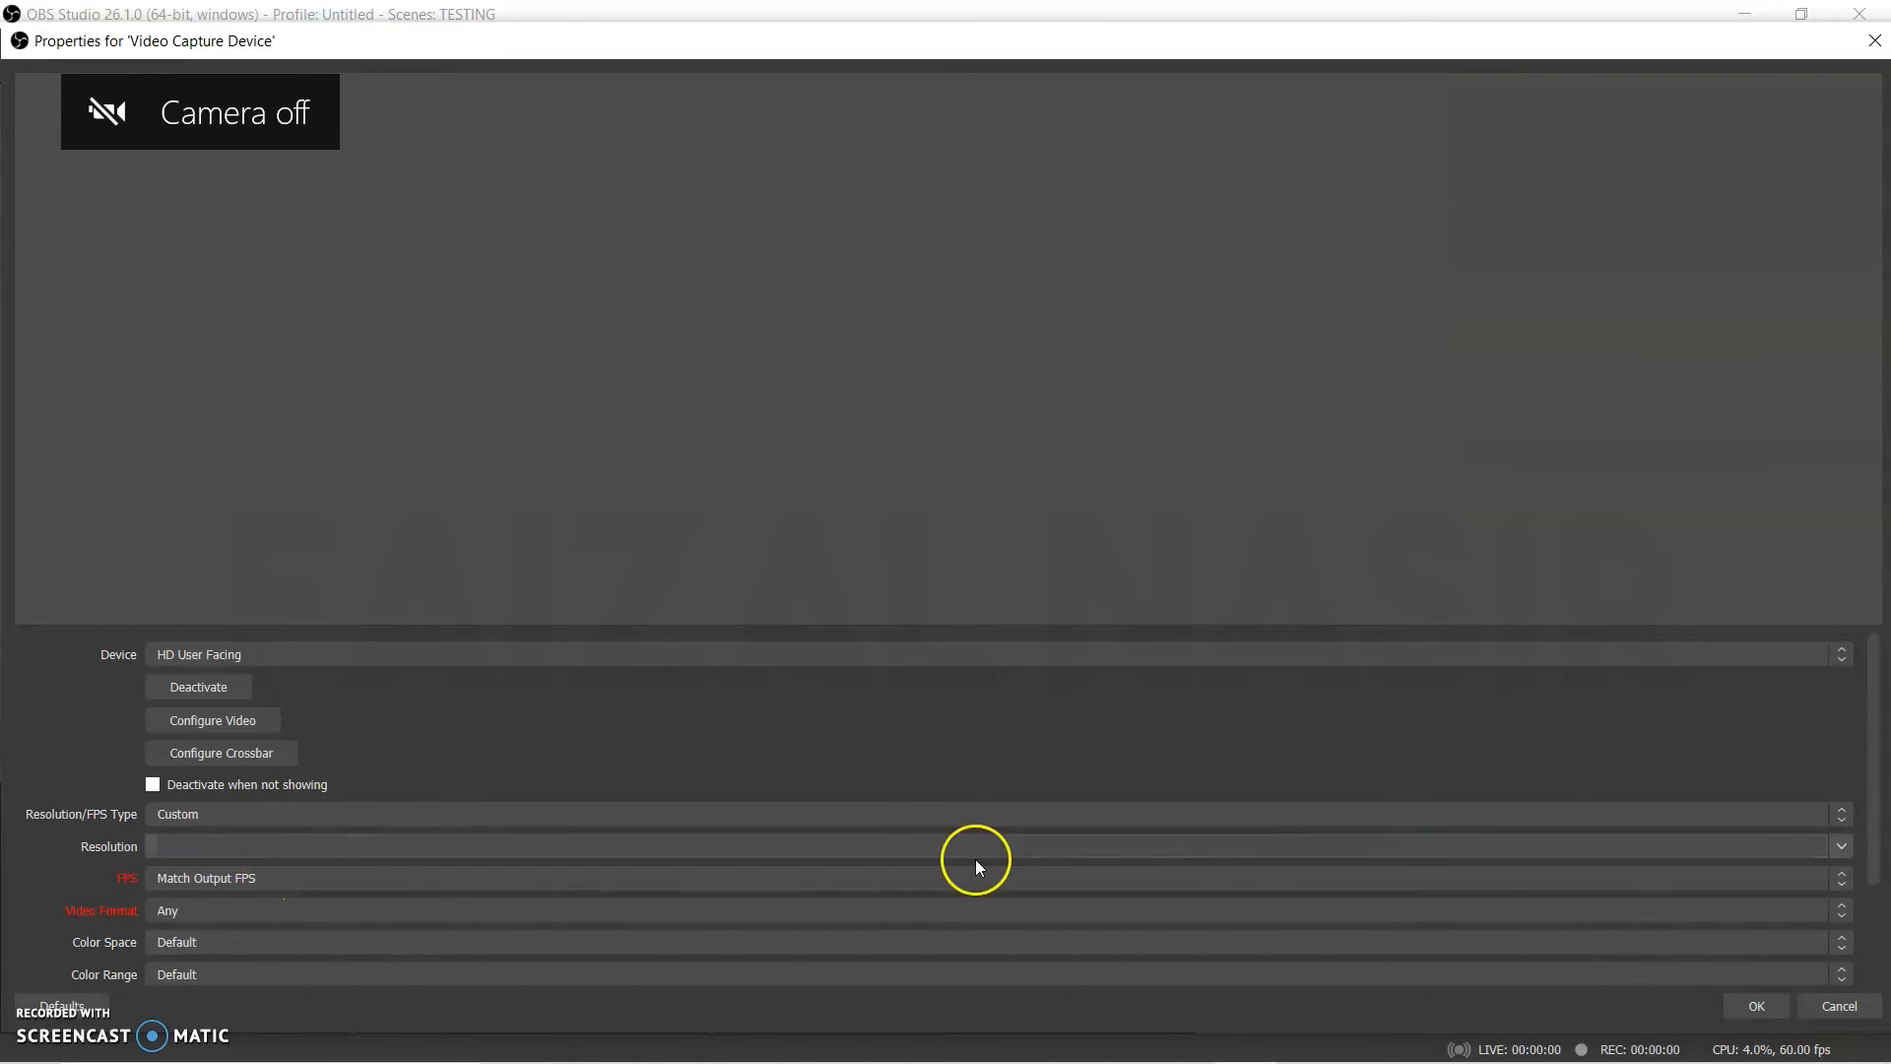
left_click(1841, 847)
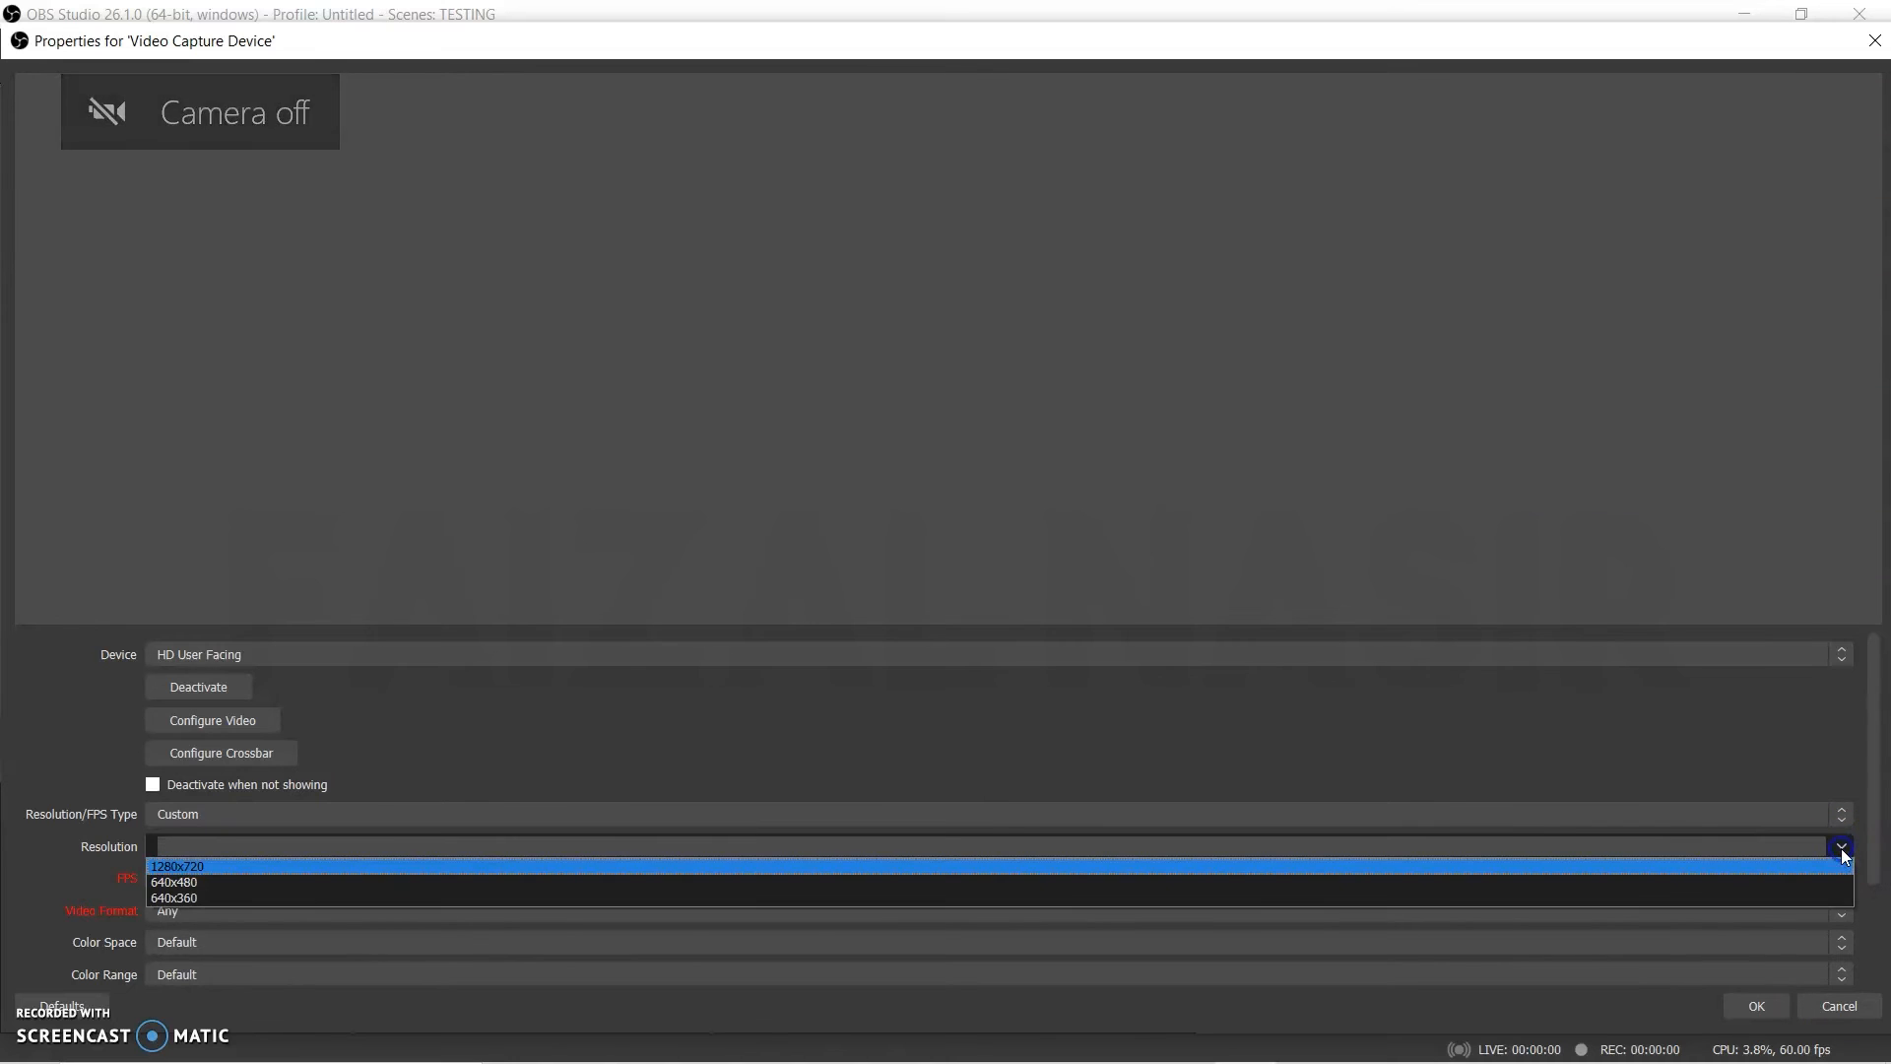
left_click(181, 867)
left_click(1772, 1024)
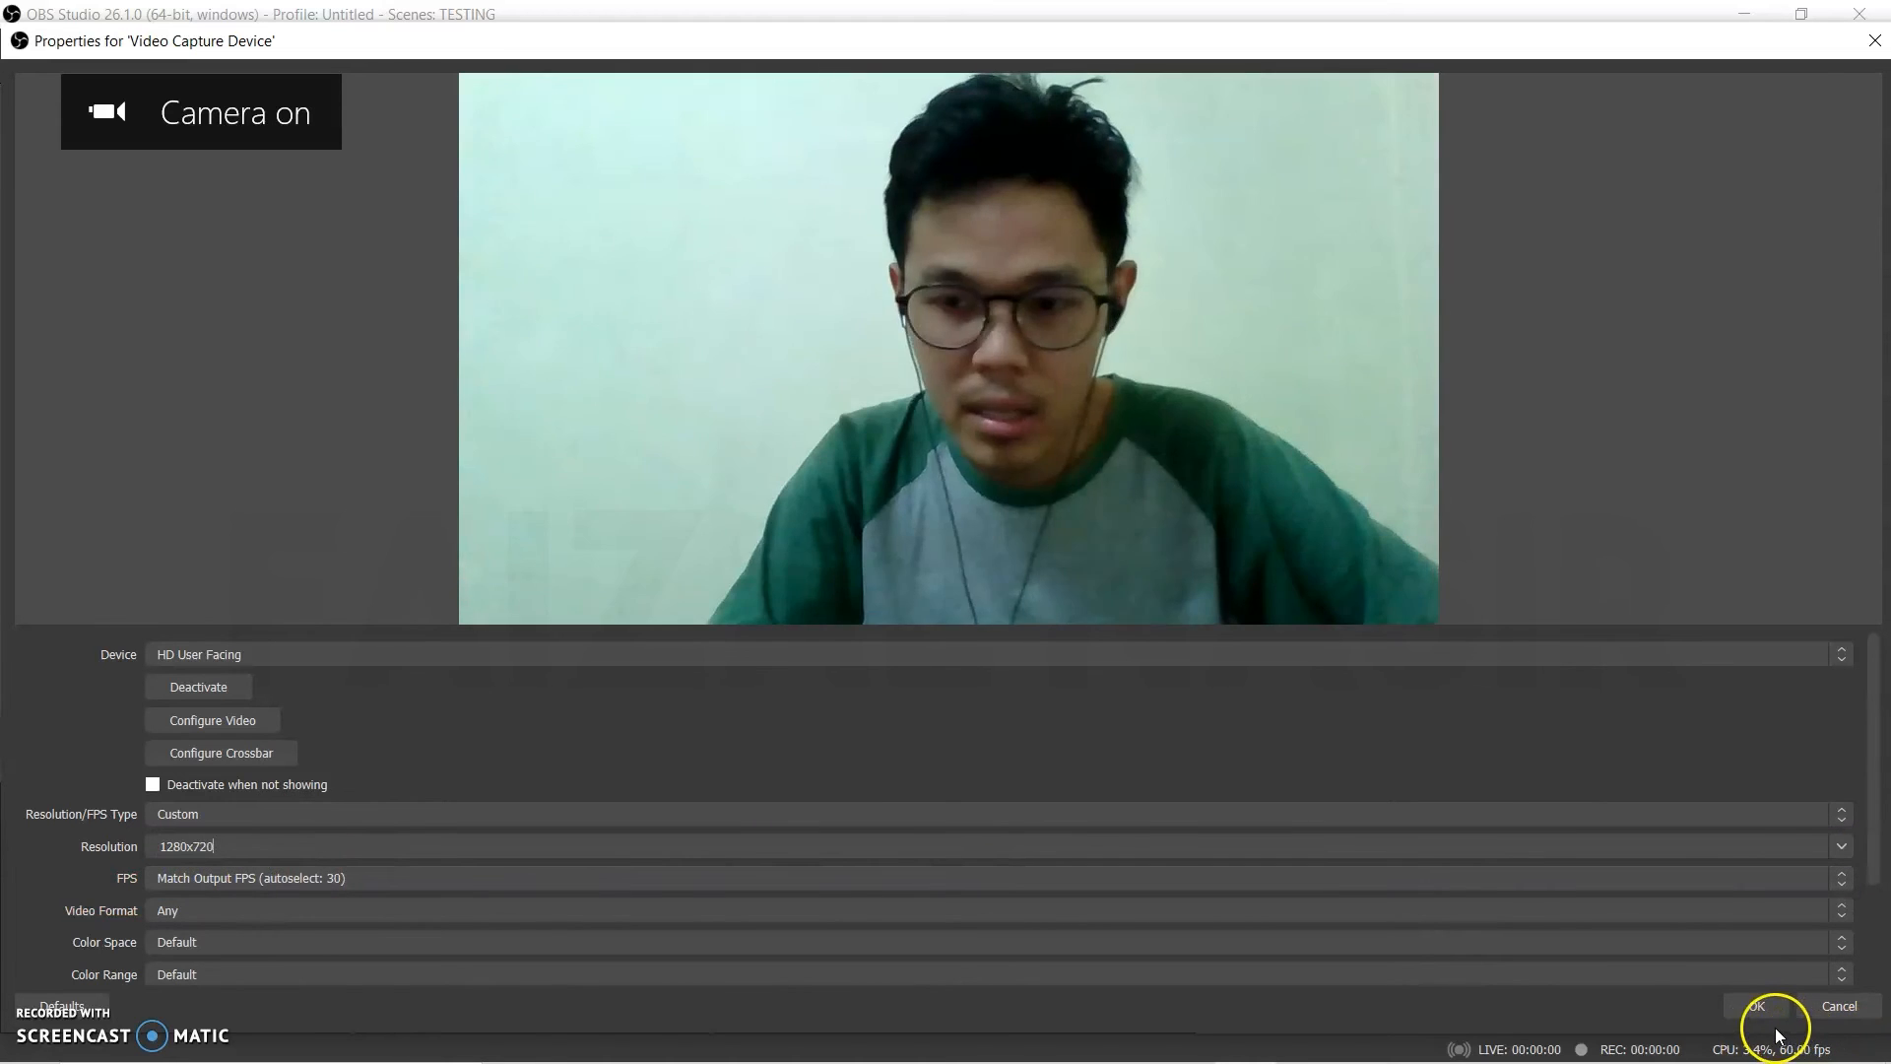
left_click(1749, 1007)
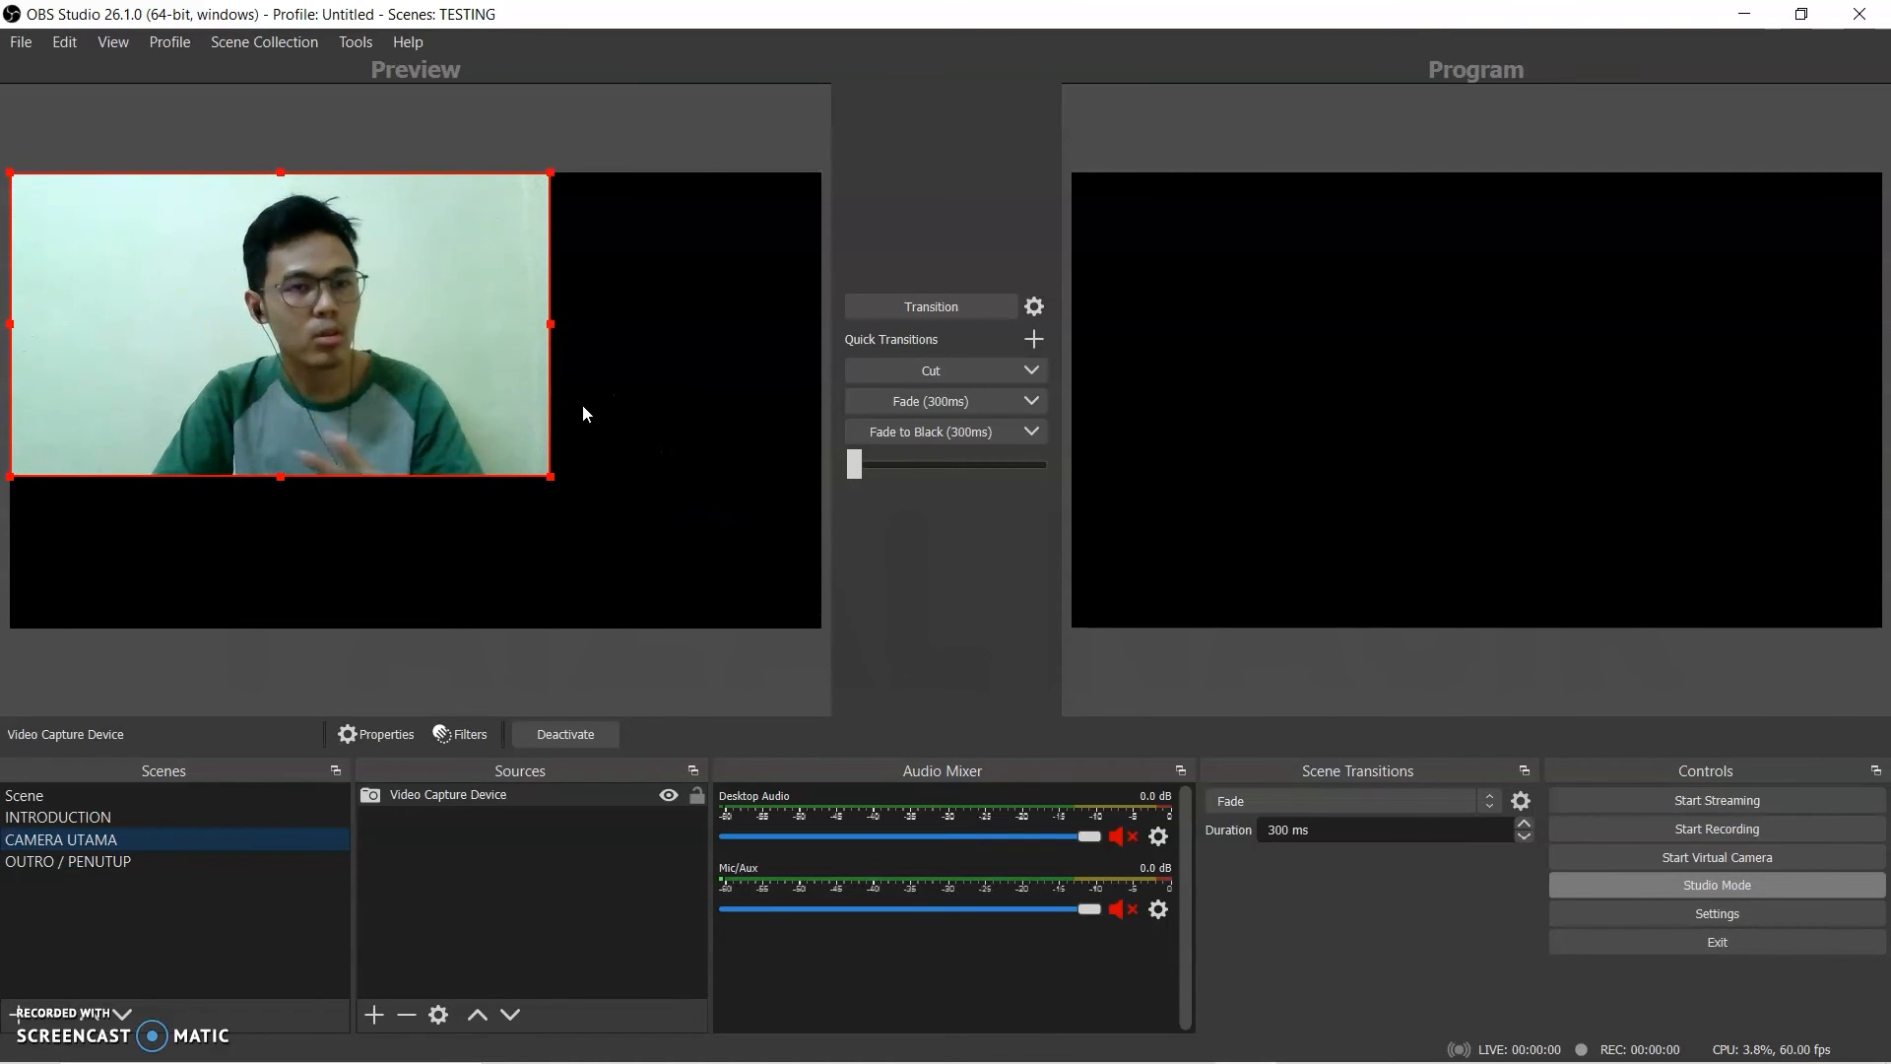
Fit the Video Capture Device source to the screen in the CAMERA UTAMA scene
right_click(357, 352)
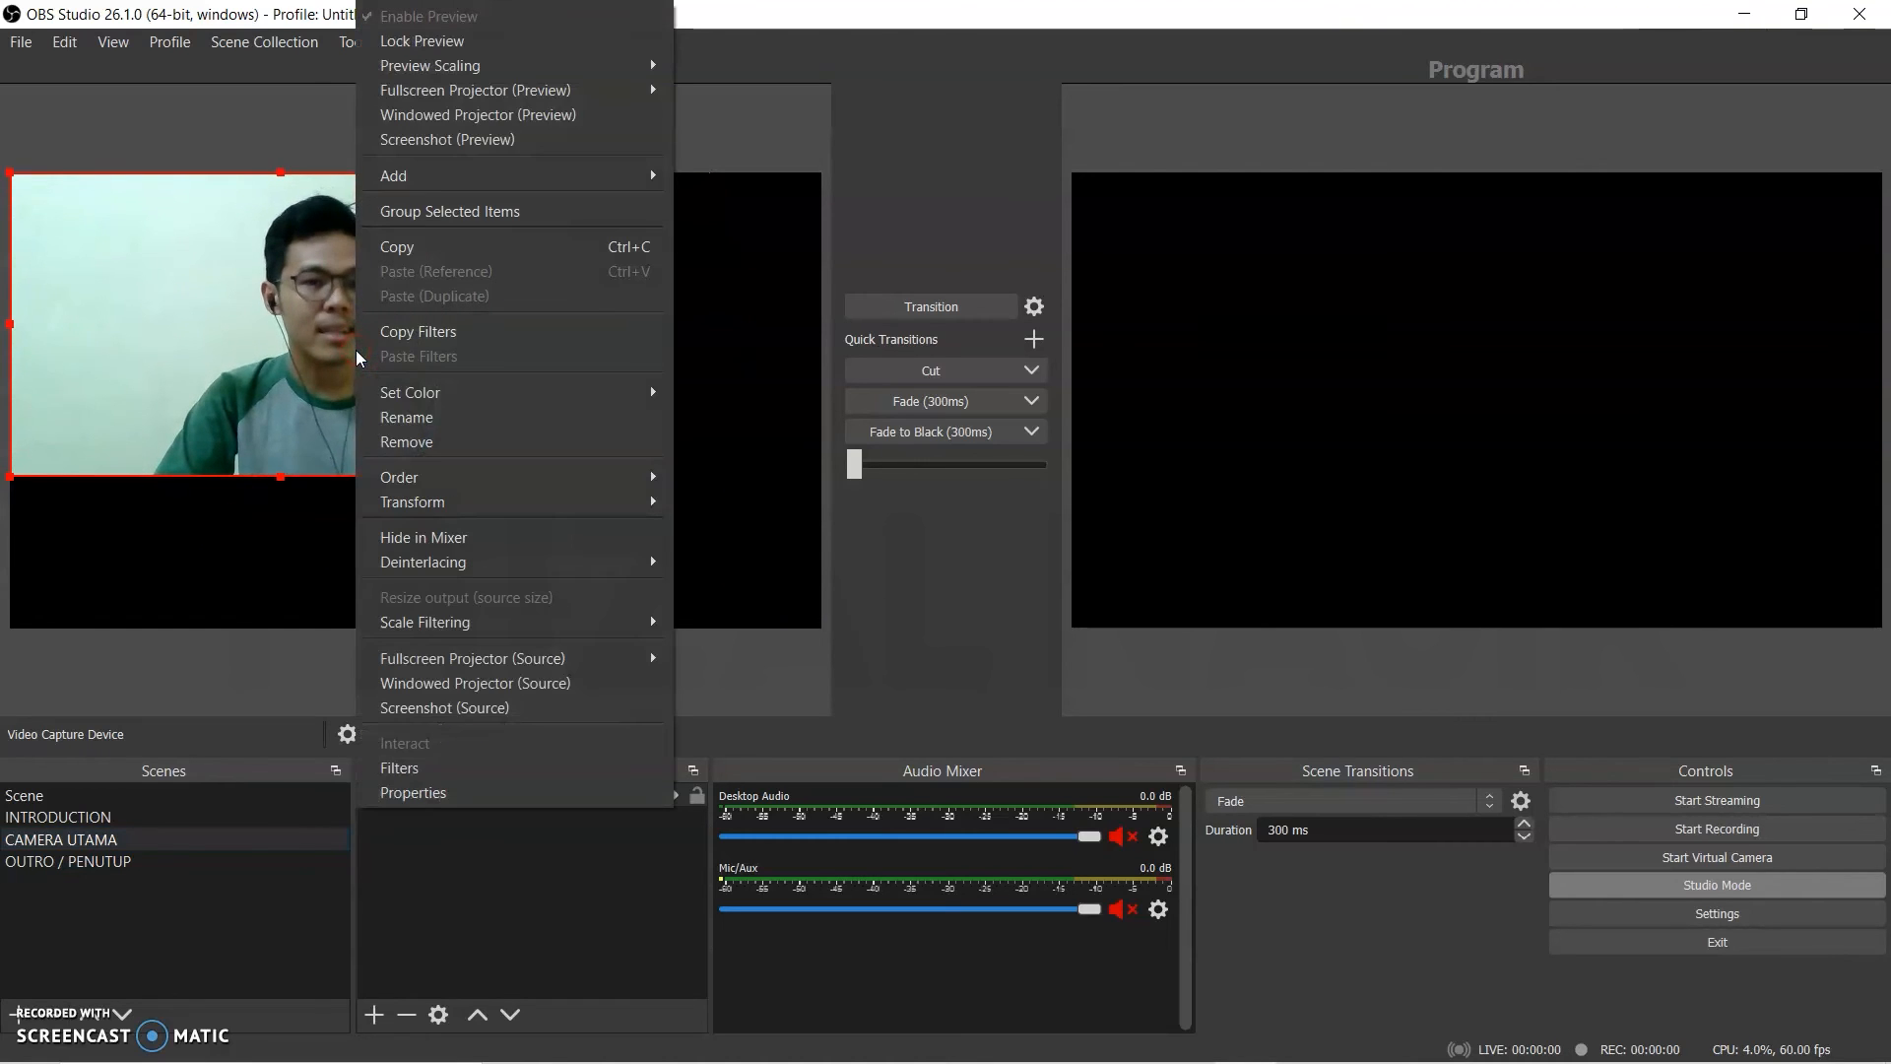
left_click(502, 514)
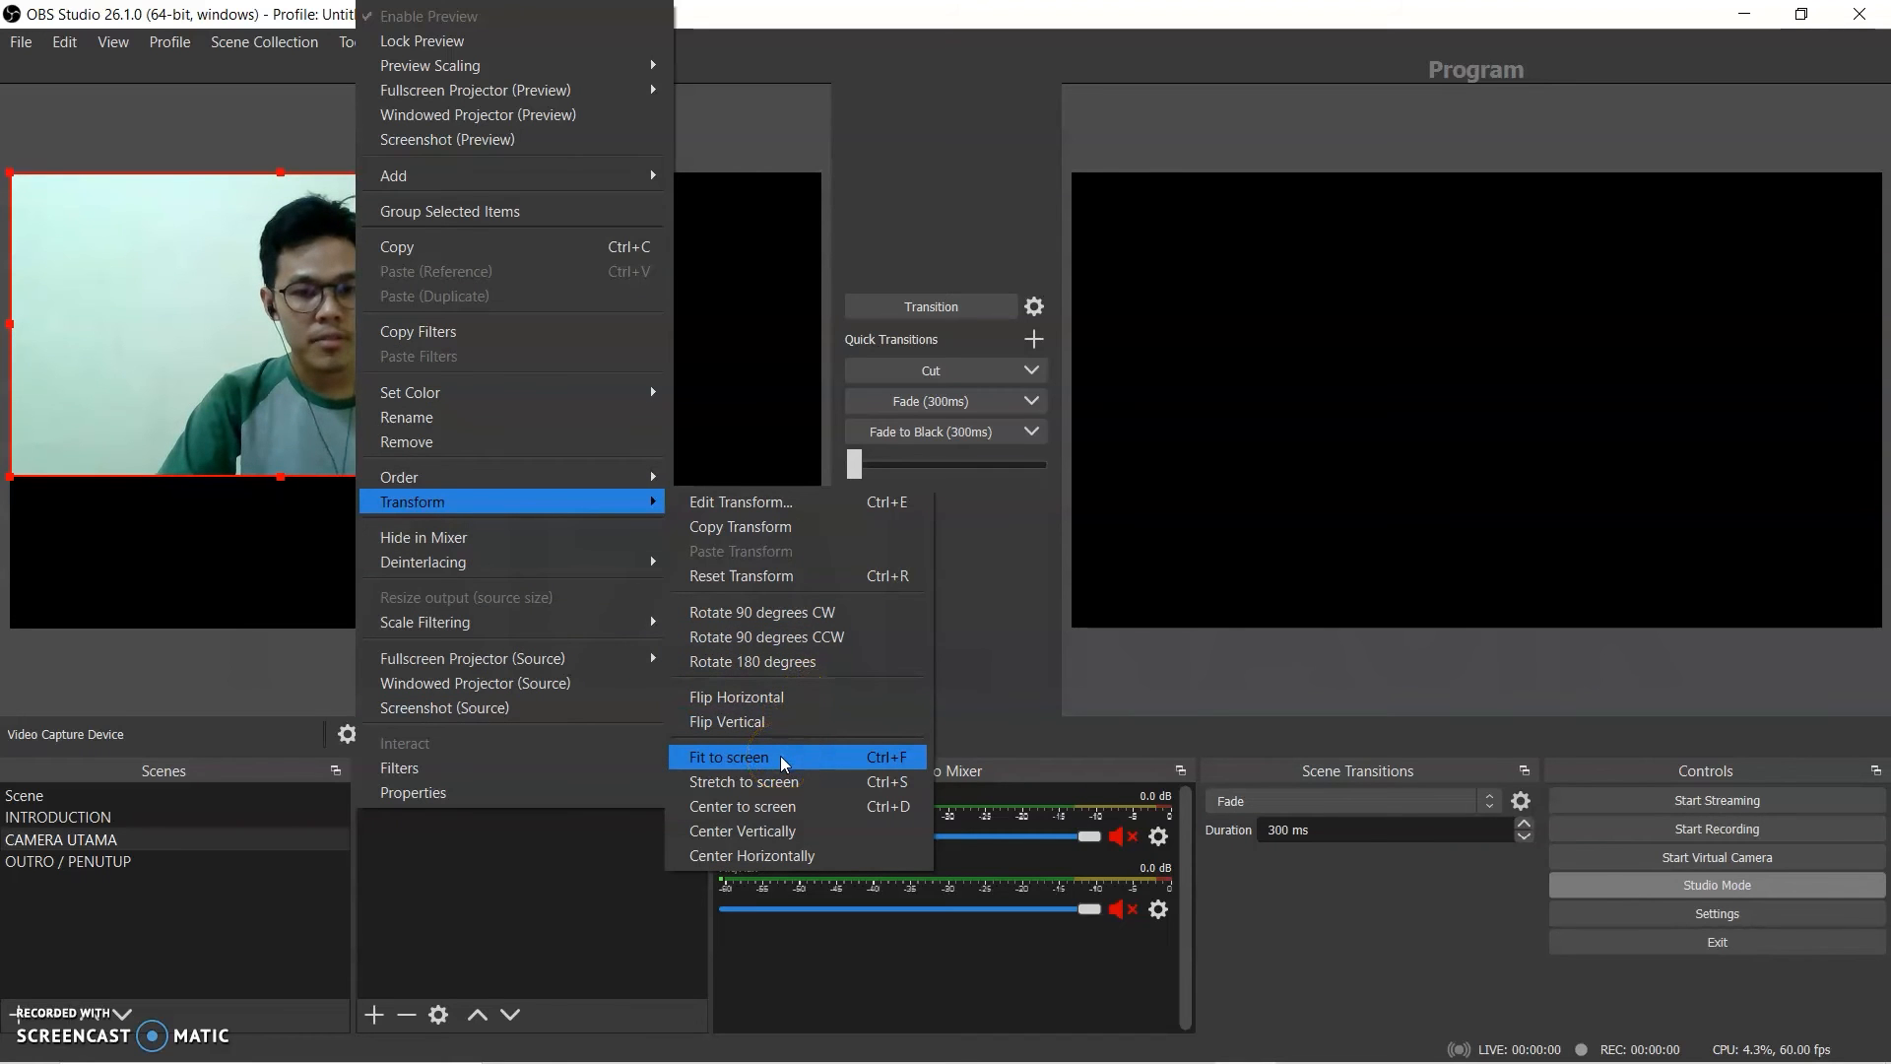
left_click(881, 768)
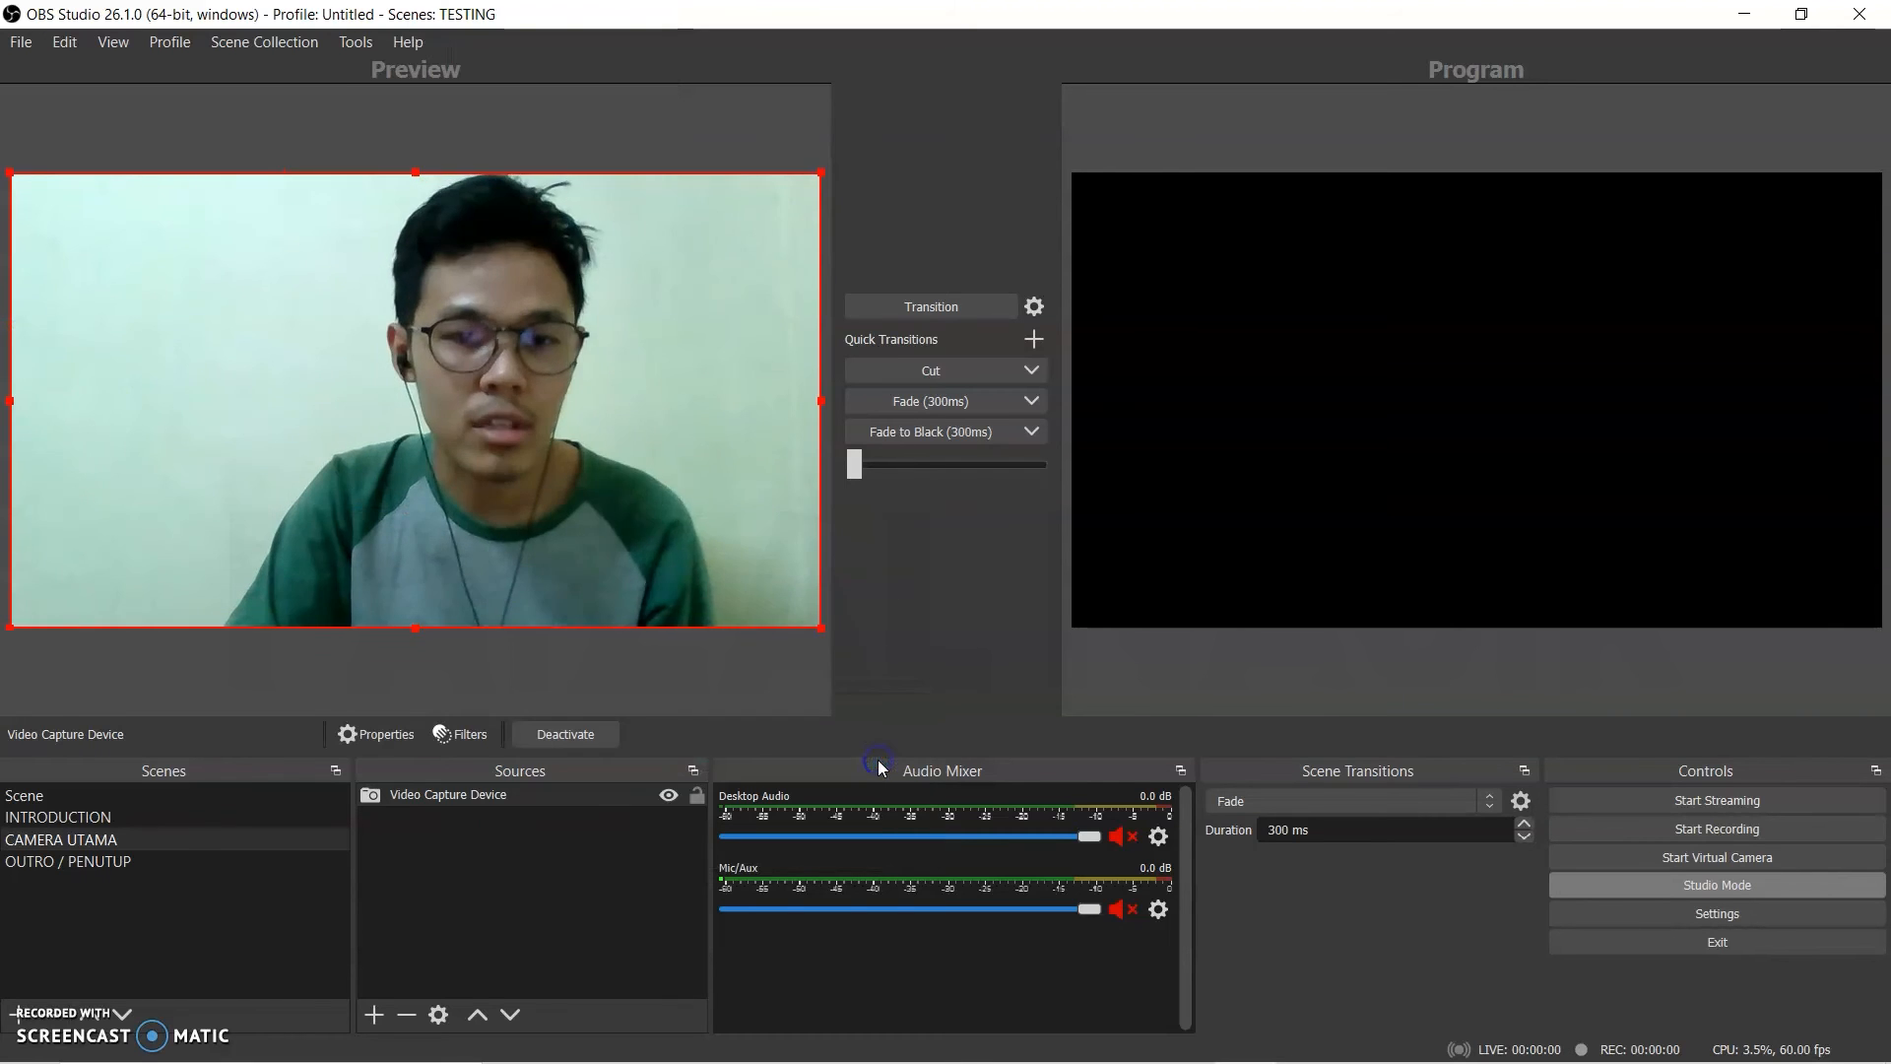
left_click(630, 493)
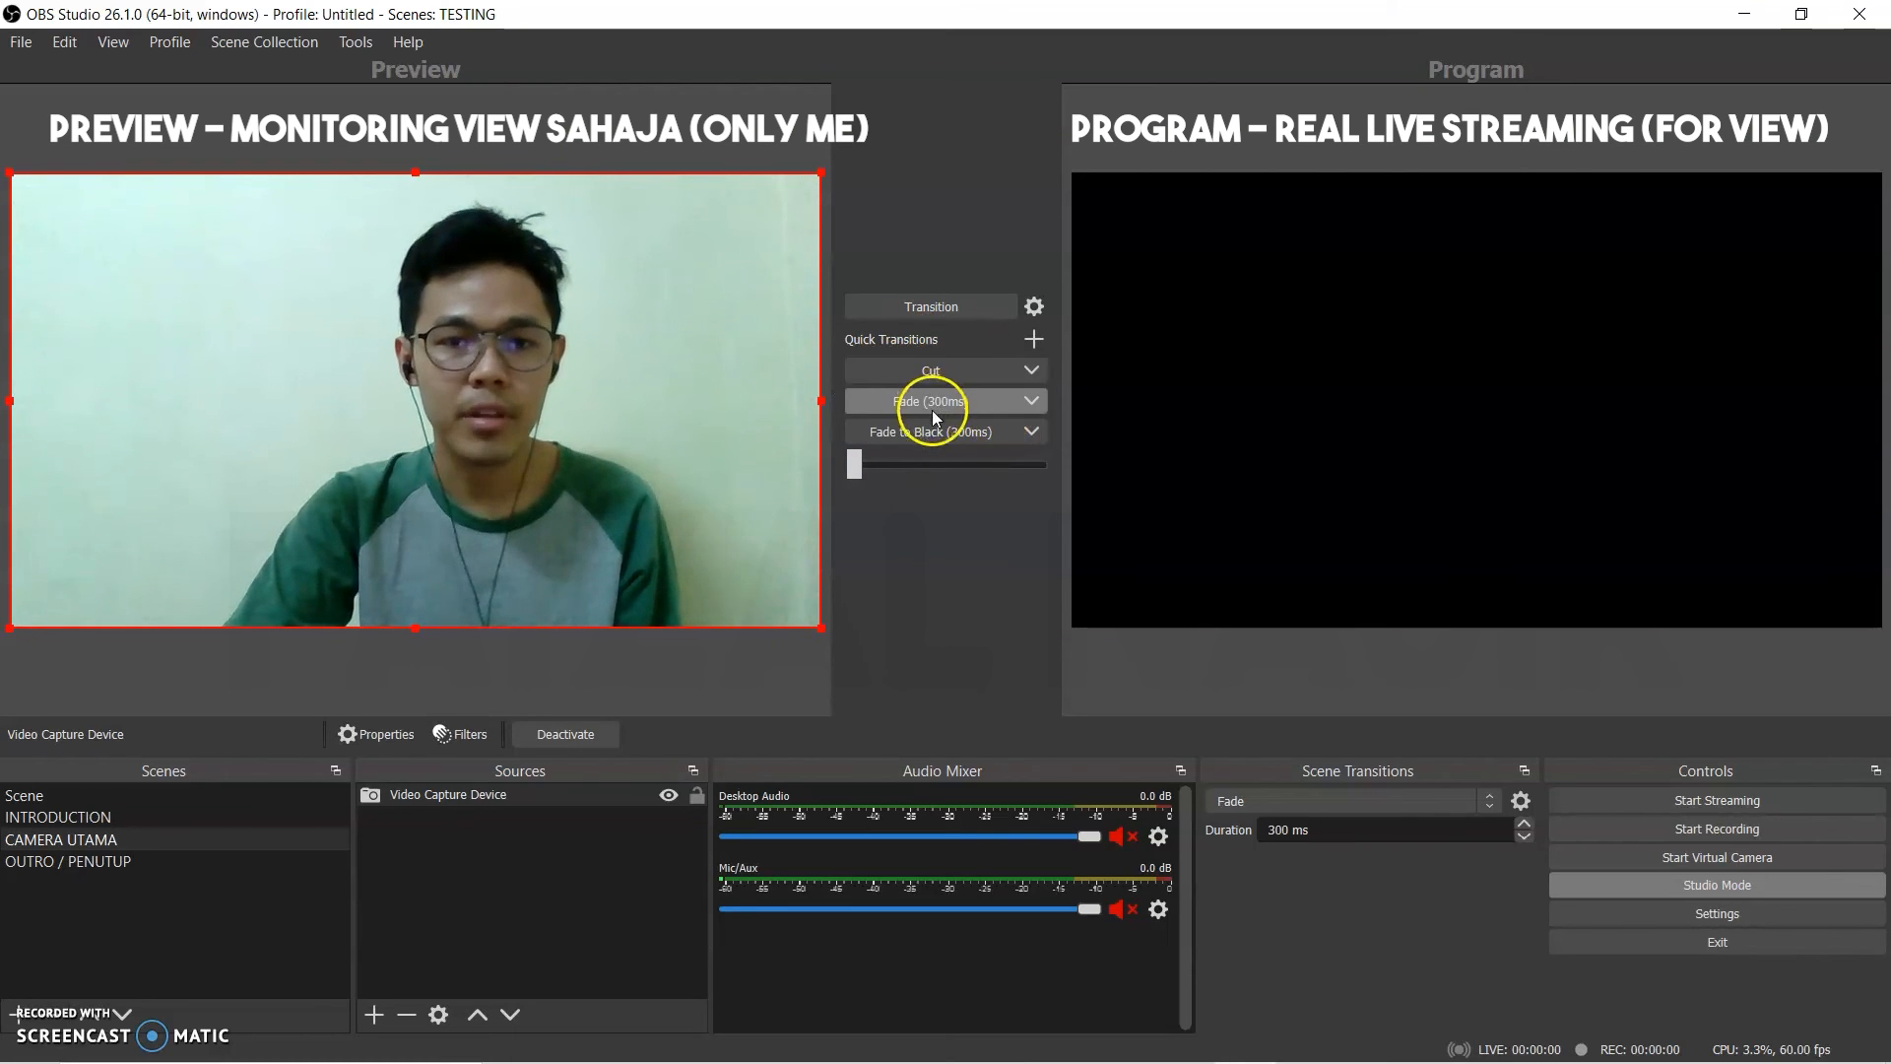
Send the CAMERA UTAMA scene with the fitted camera to the program output using the 300 ms Fade
left_click(939, 433)
left_click(937, 437)
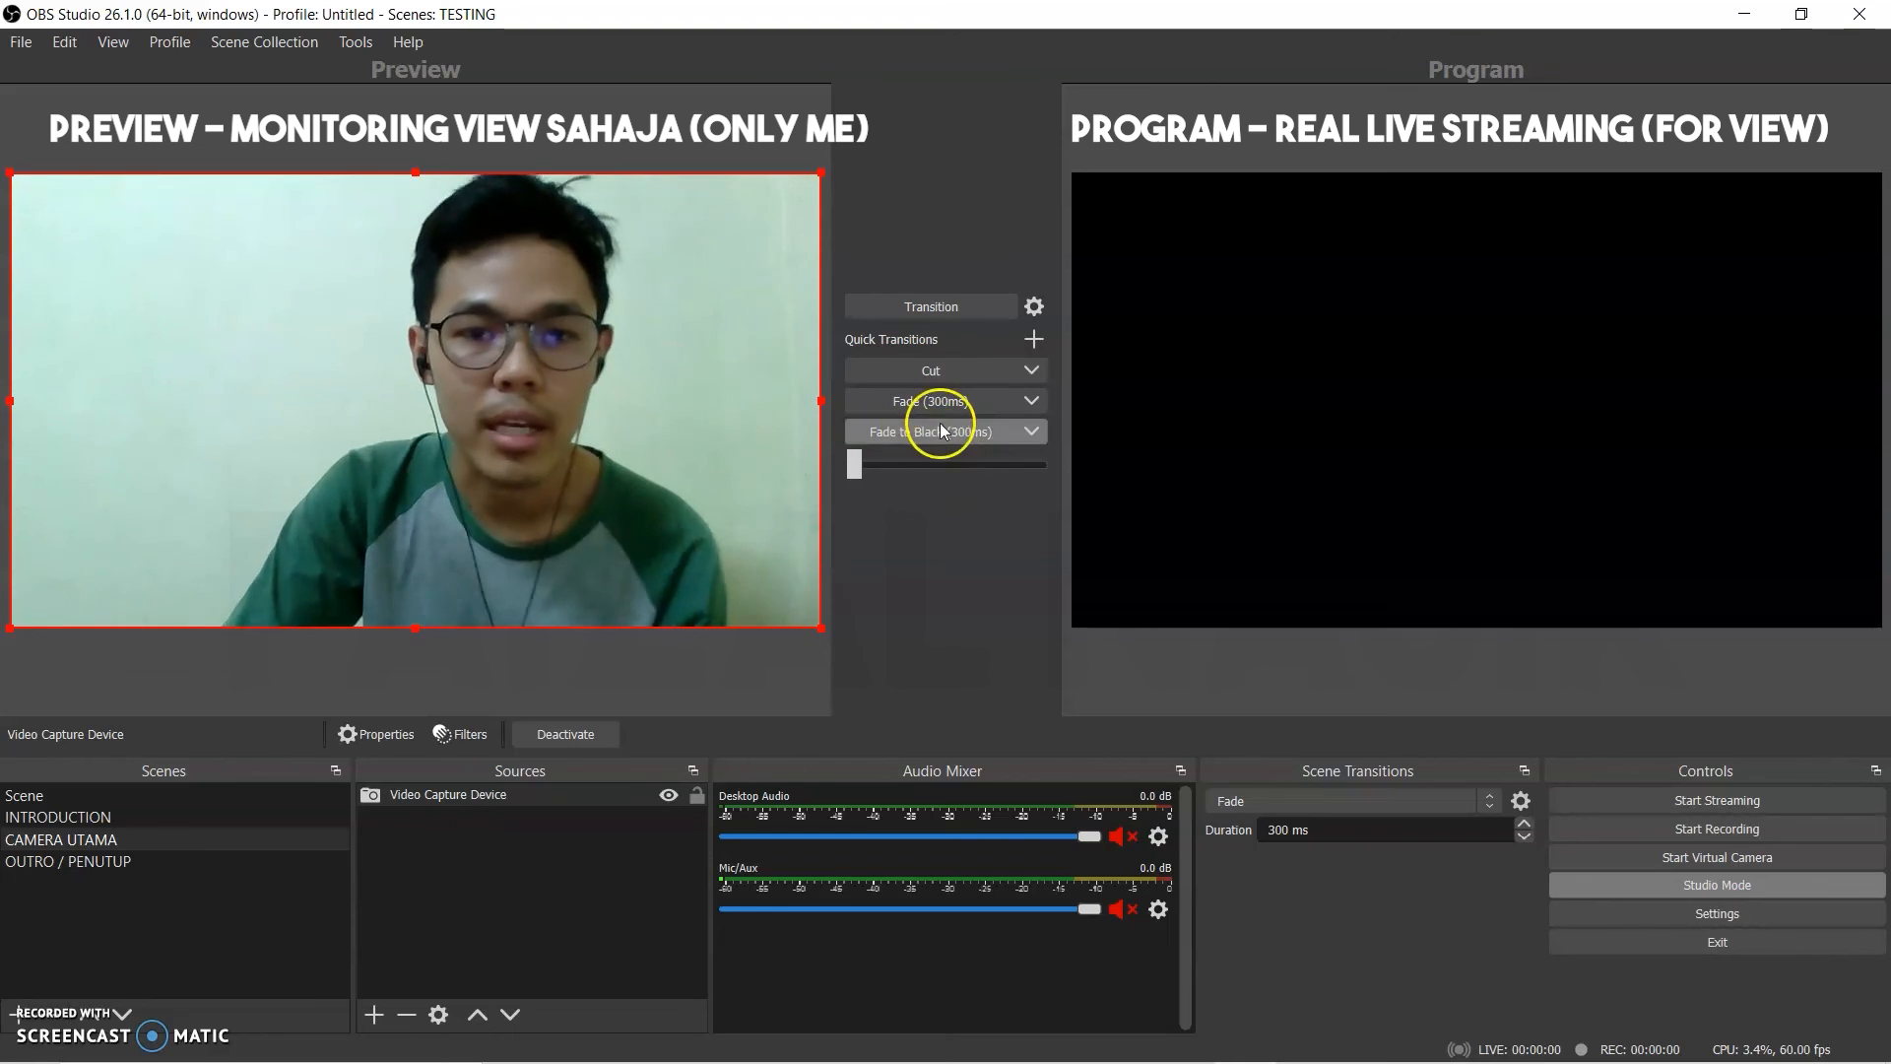
left_click(938, 396)
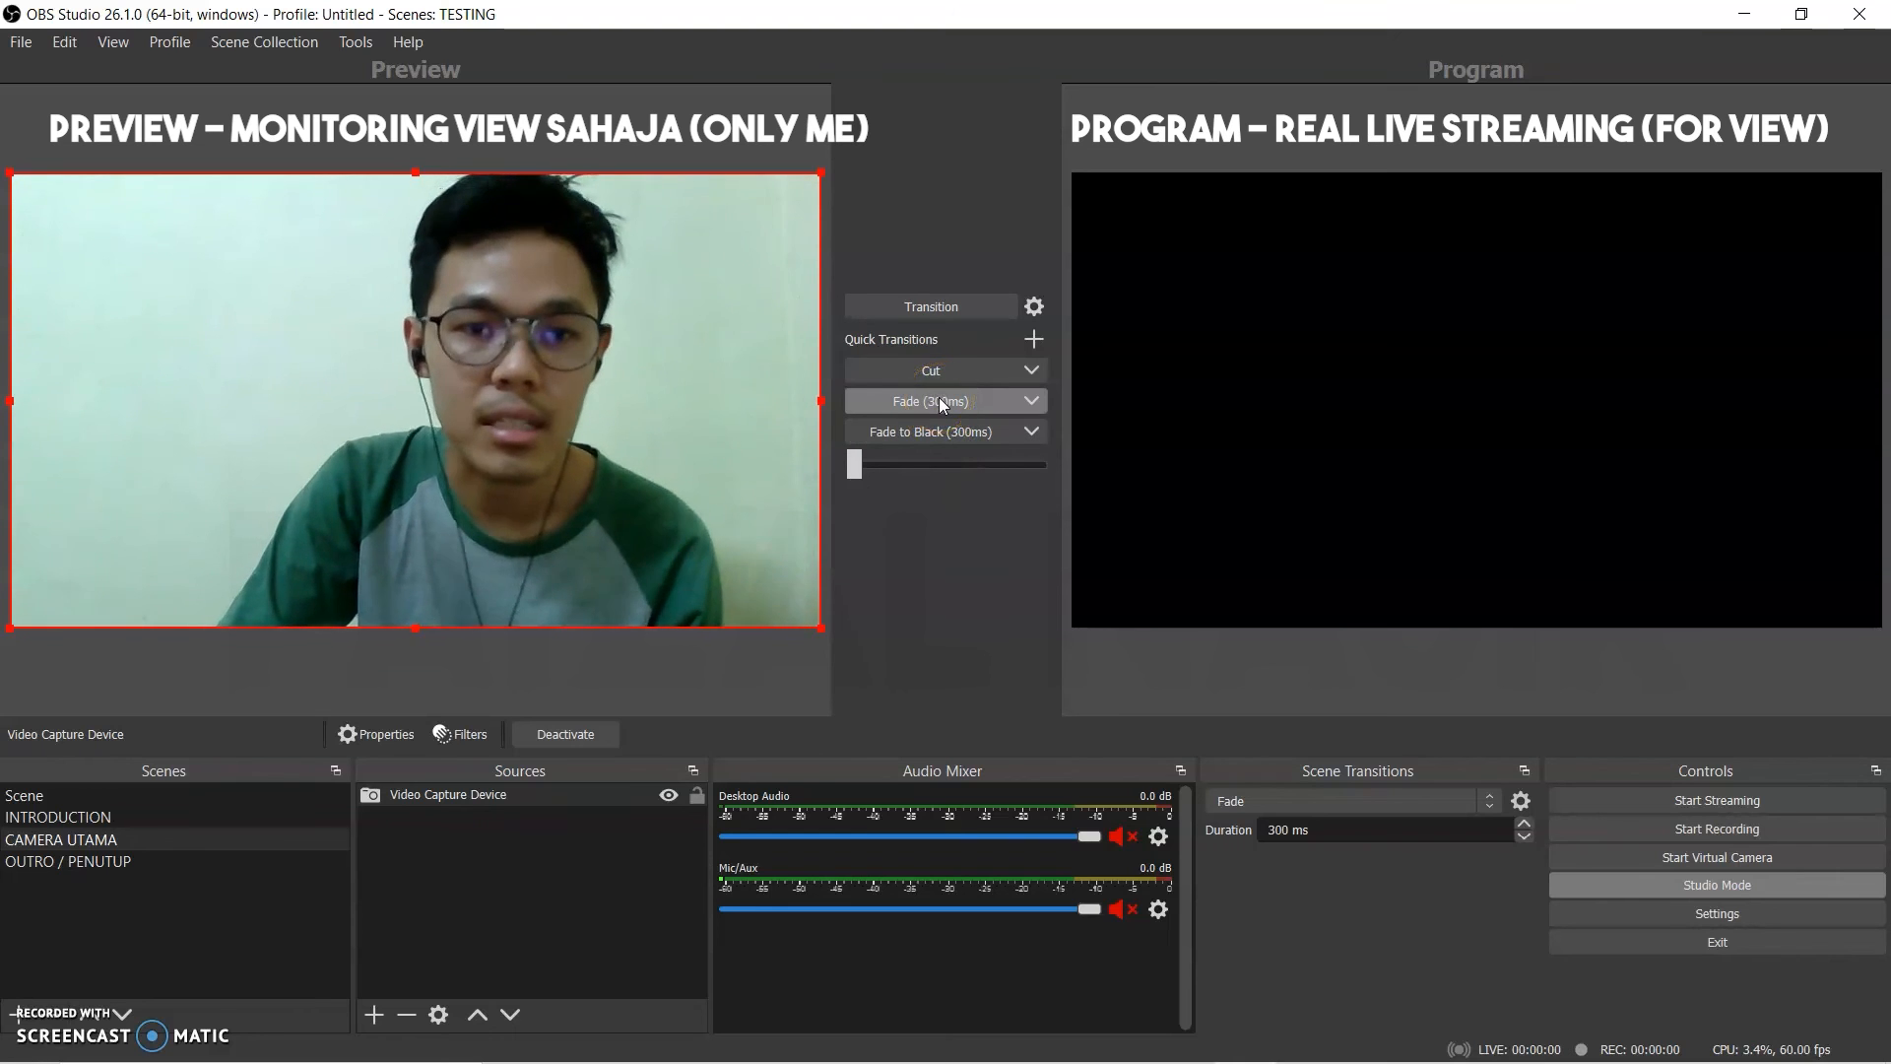
left_click(1011, 406)
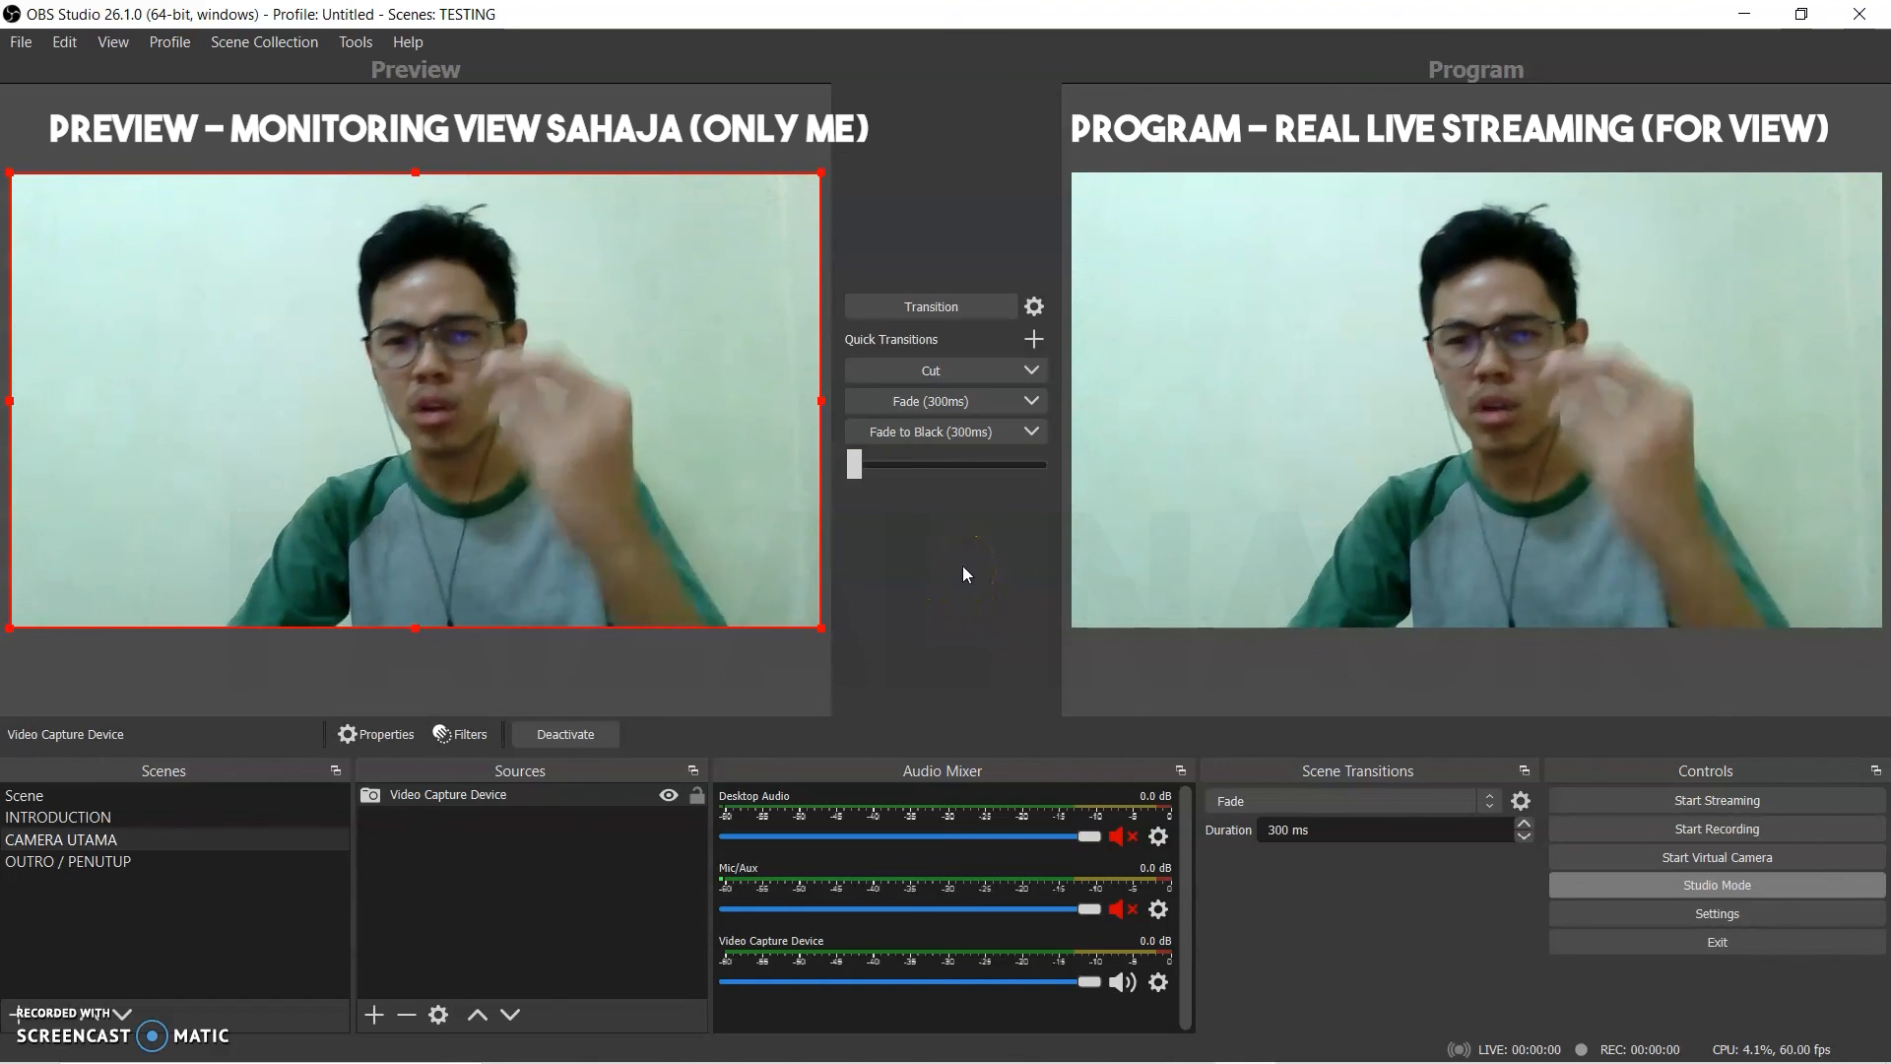
left_click(971, 555)
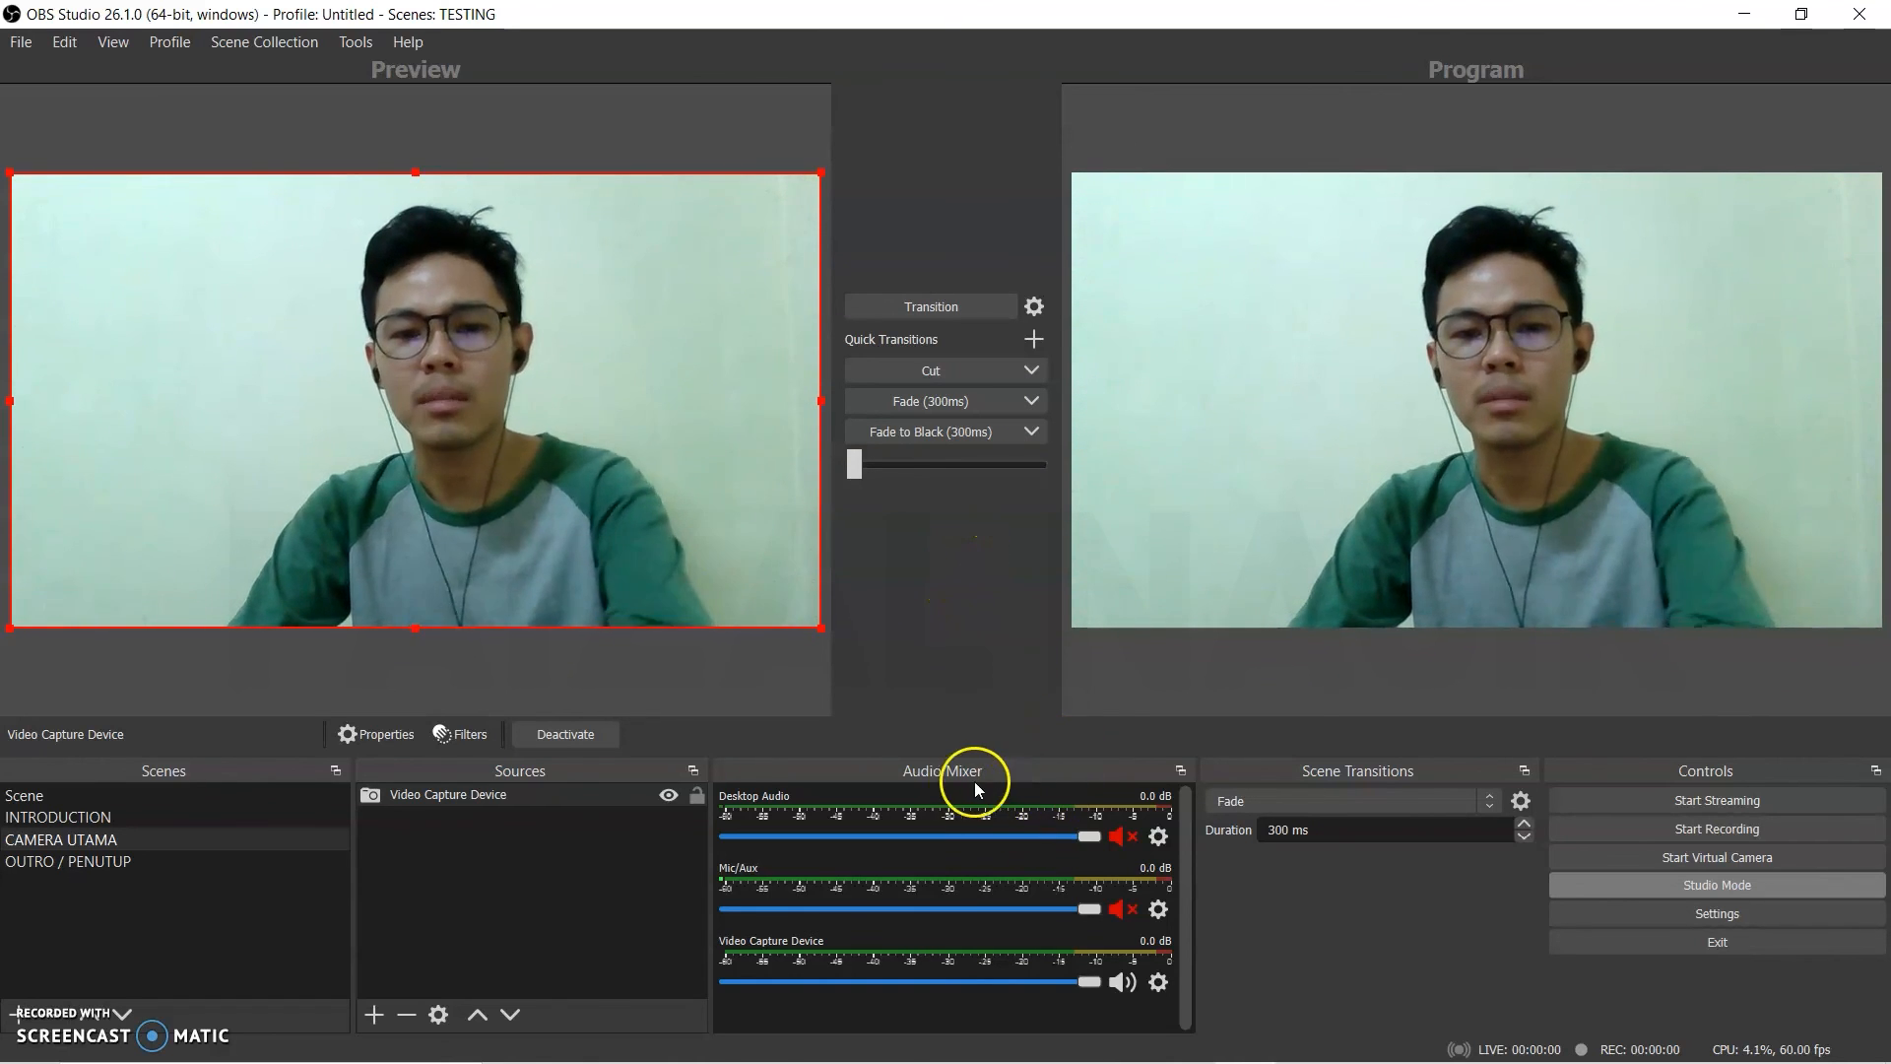
Mute the Mic/Aux channel in the audio mixer
left_click(842, 891)
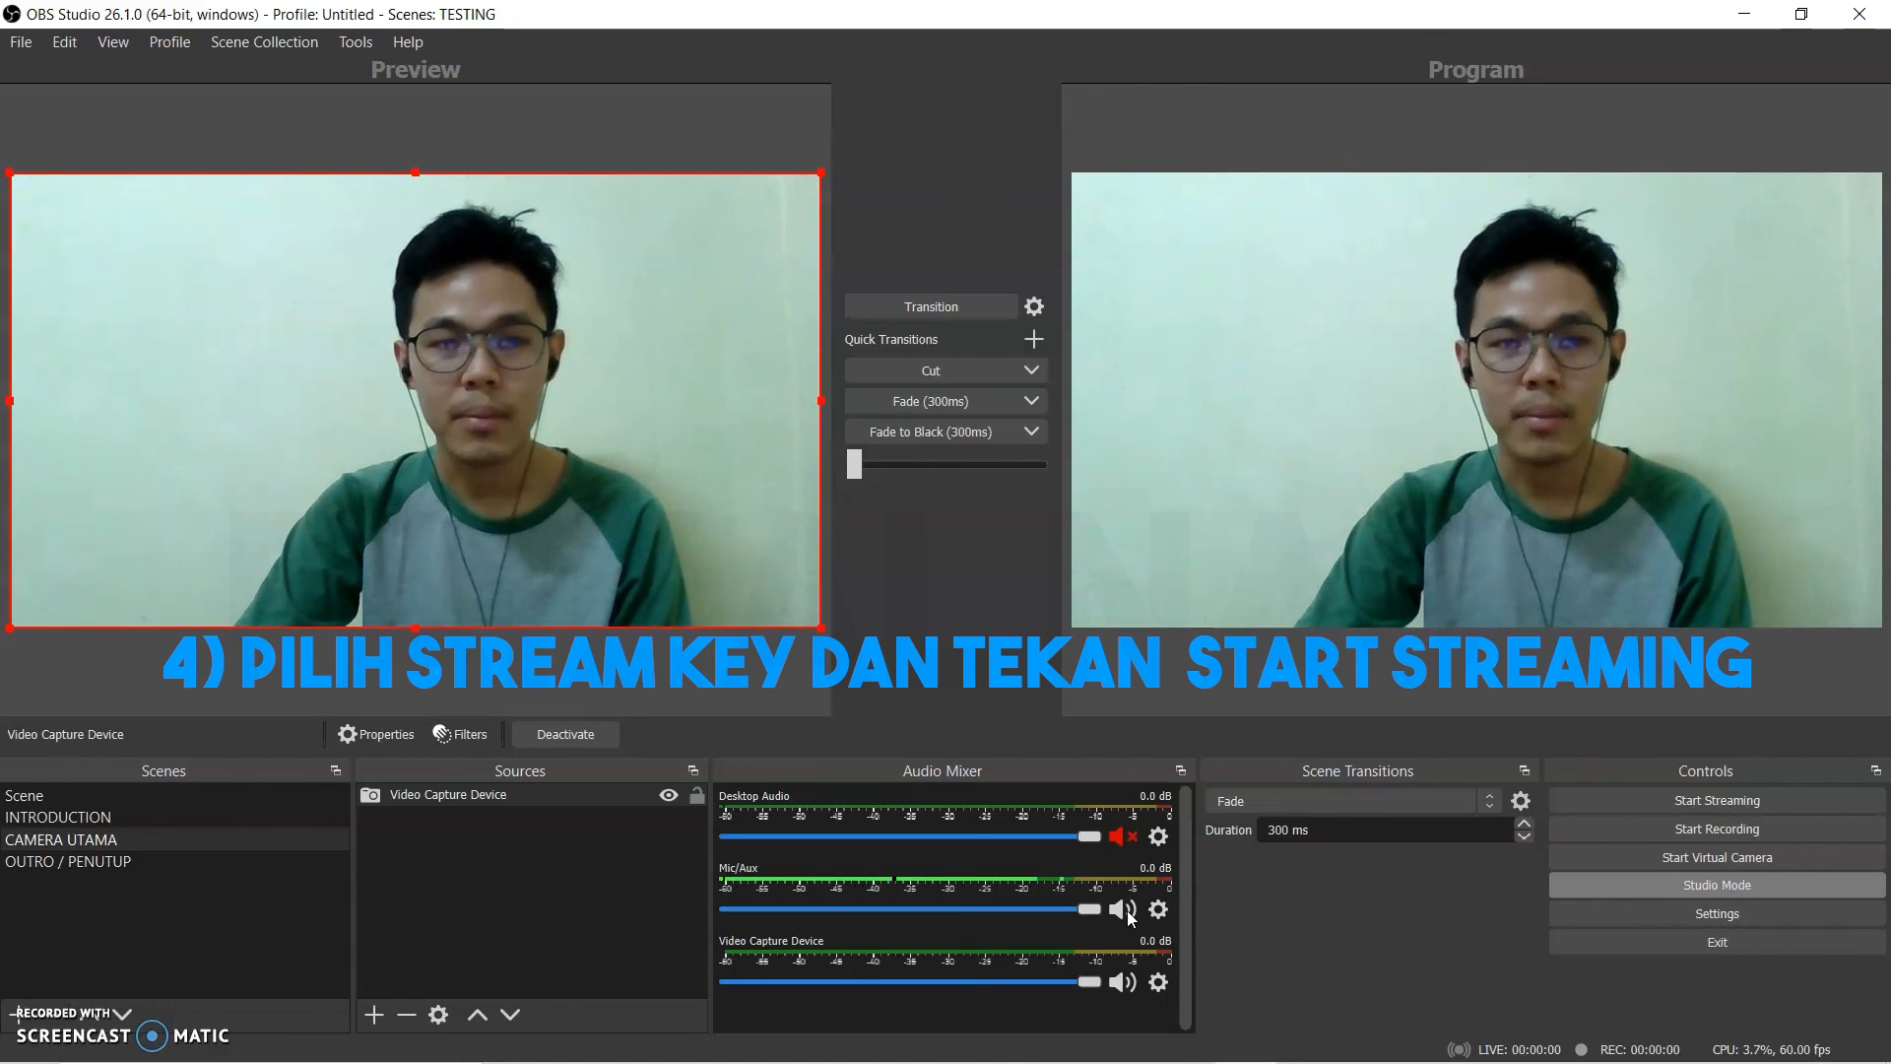
left_click(1125, 910)
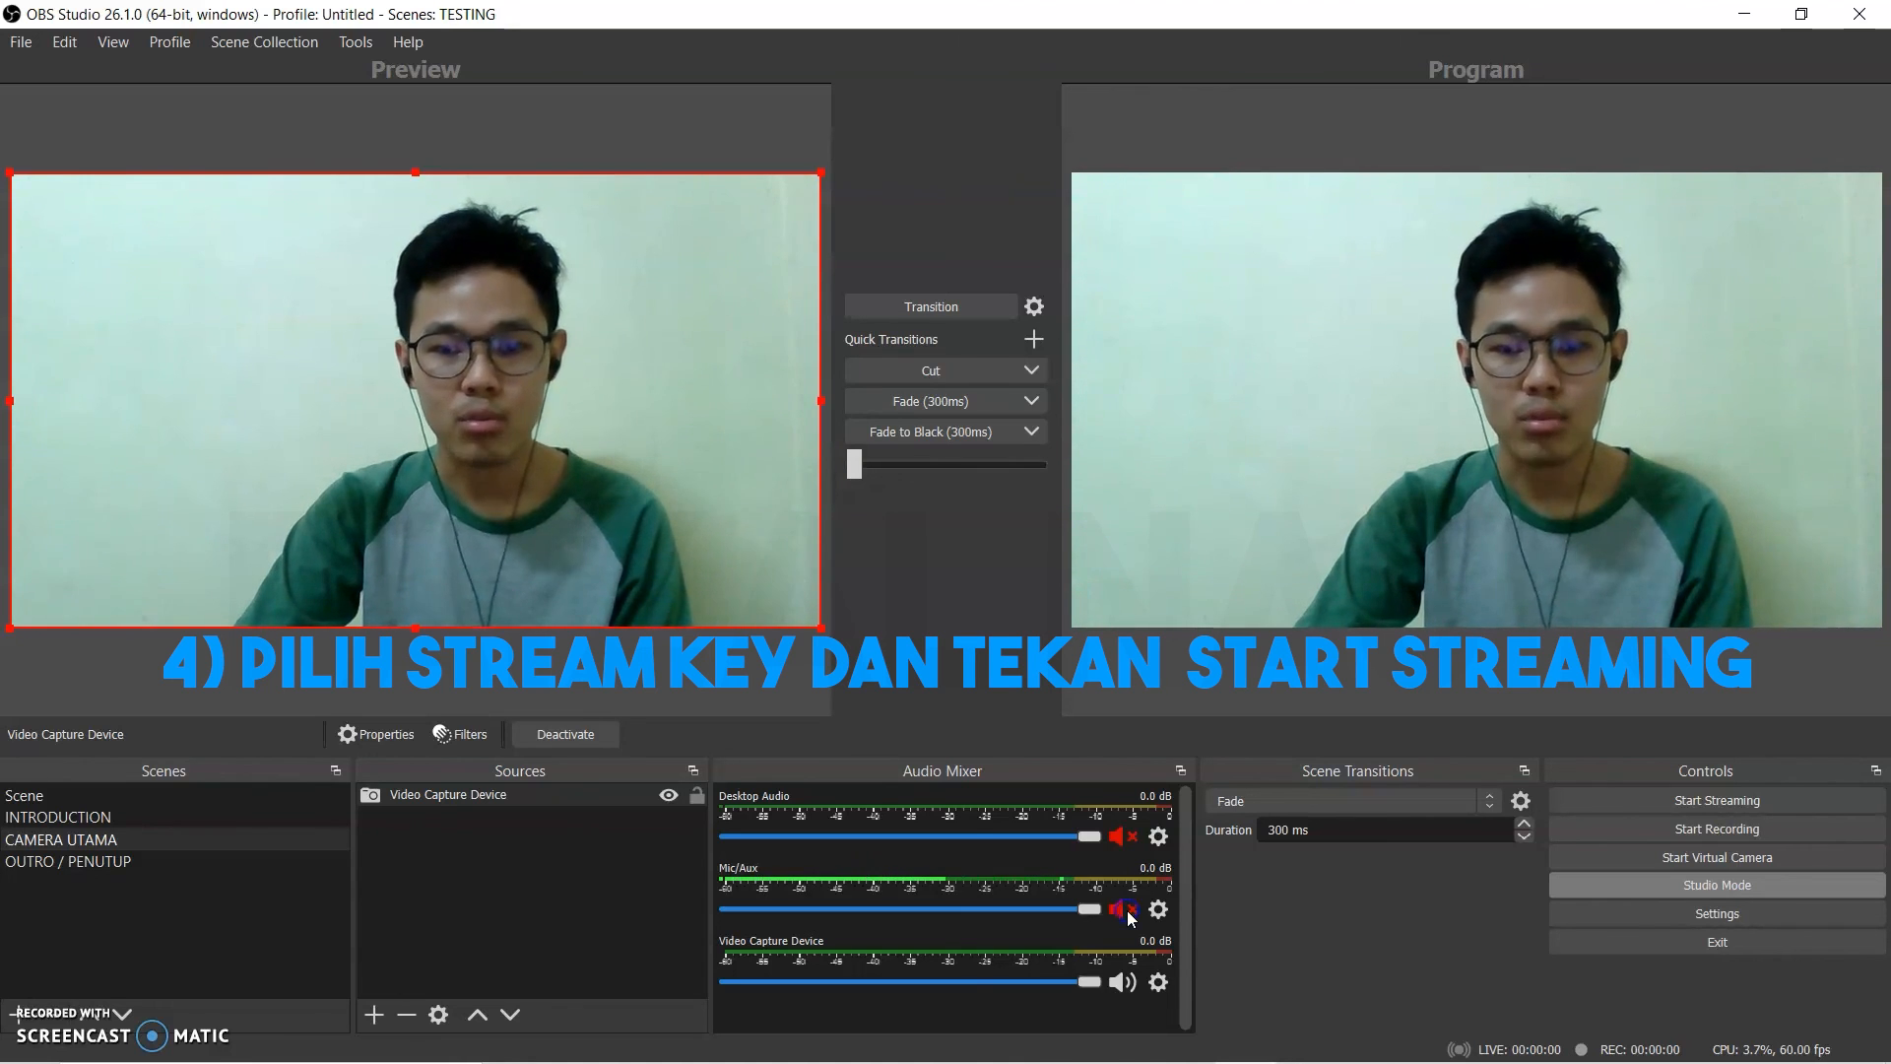
Choose Facebook Live as the streaming service in the stream settings
left_click(1716, 913)
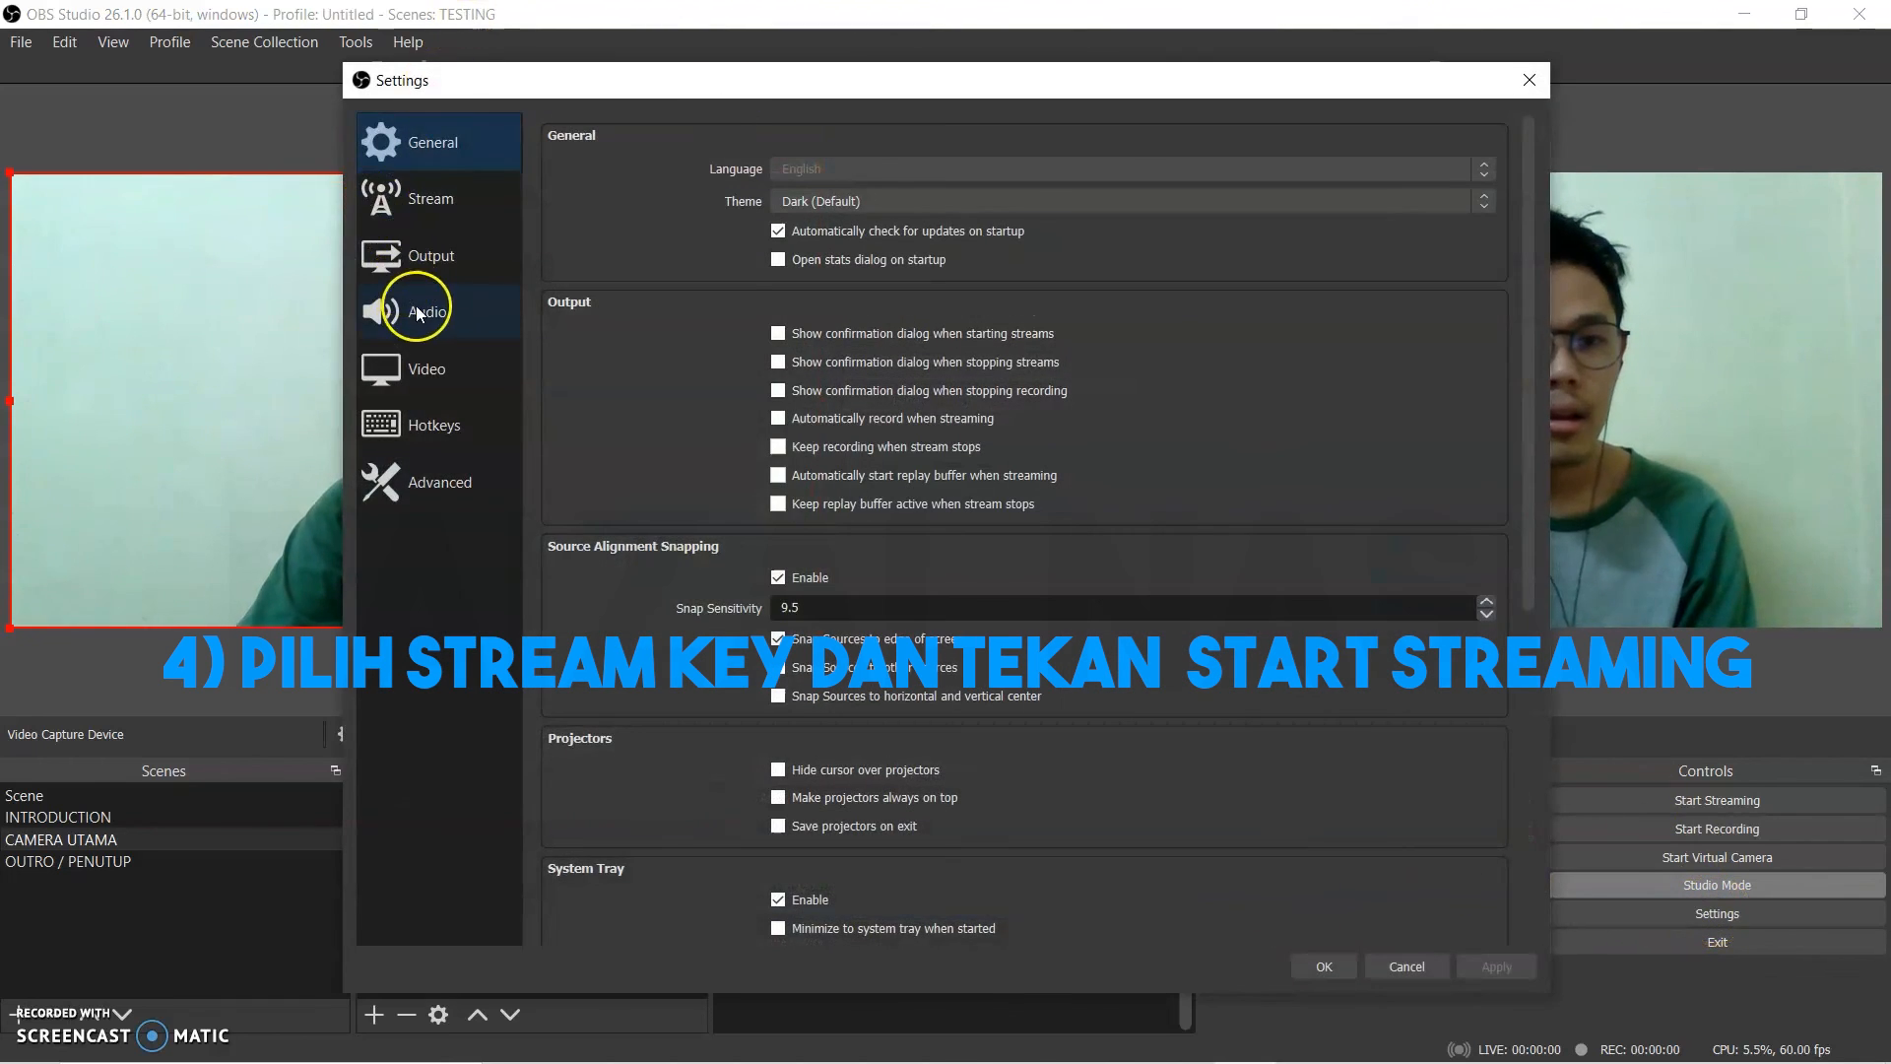
left_click(459, 200)
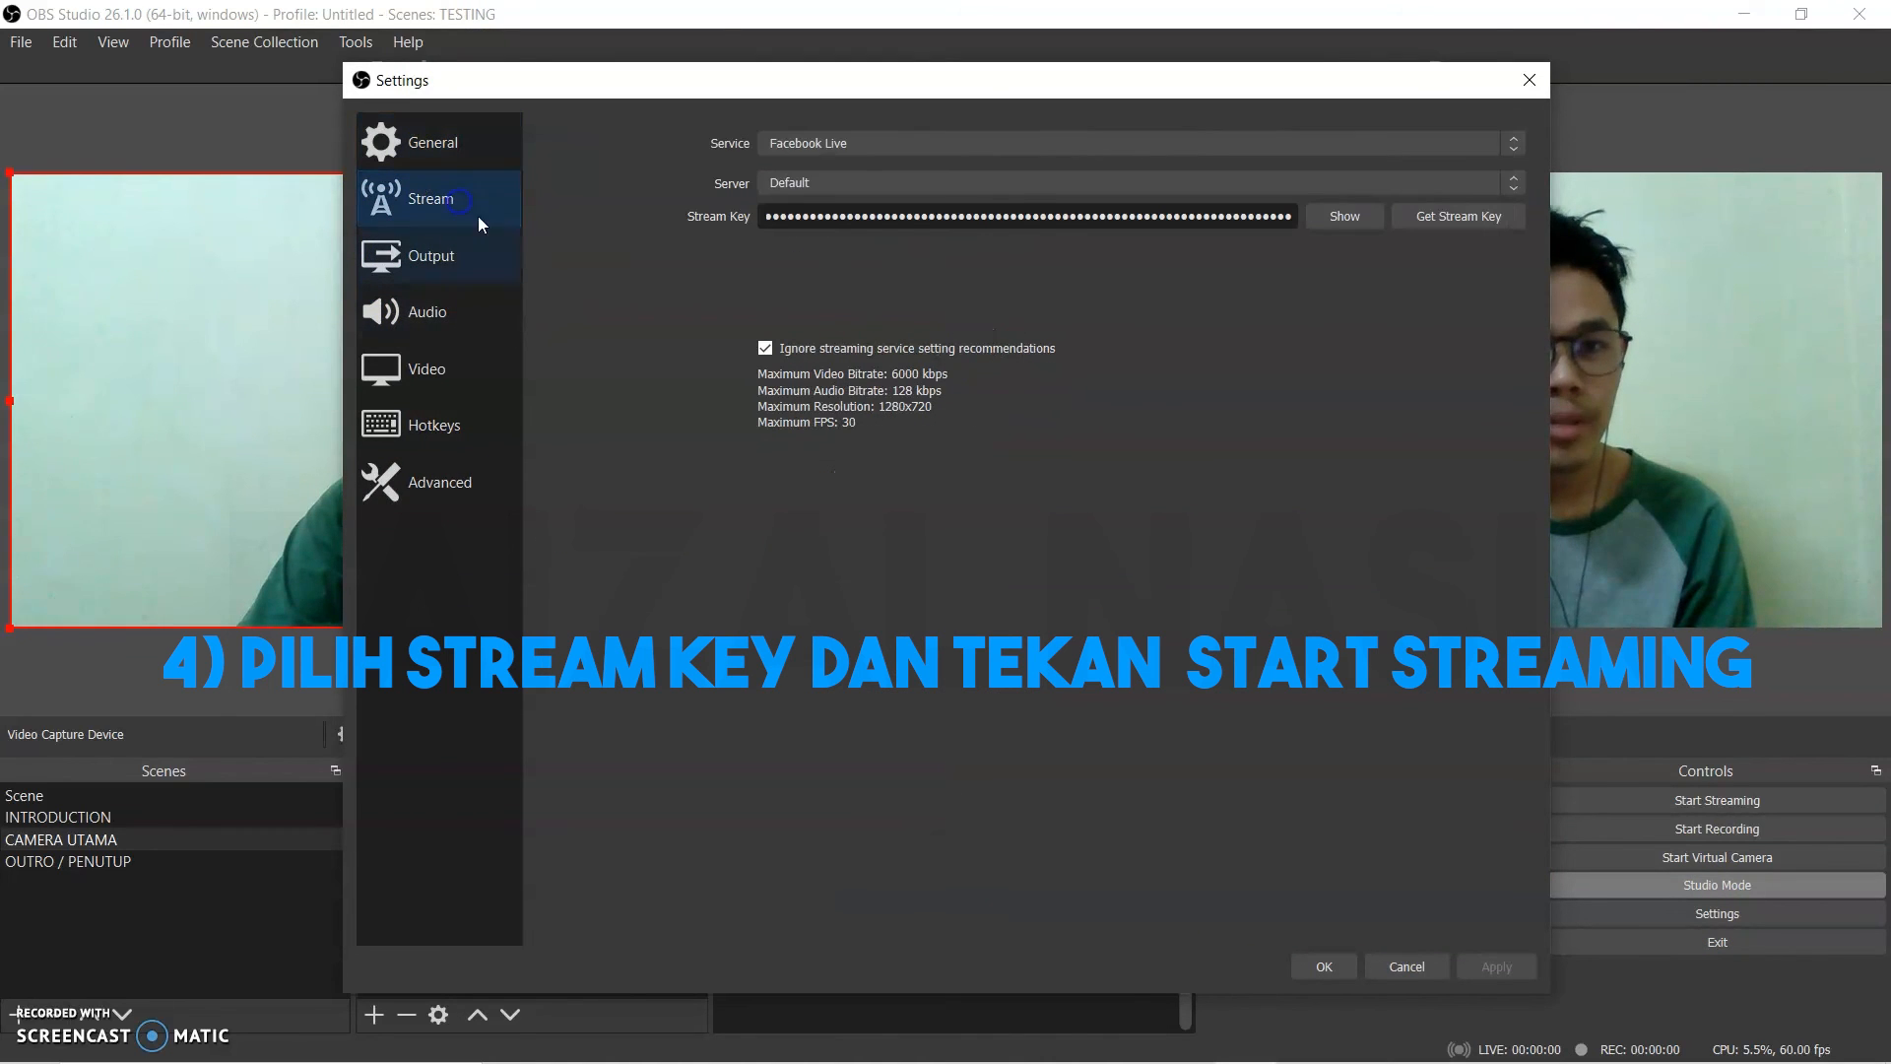
left_click(871, 145)
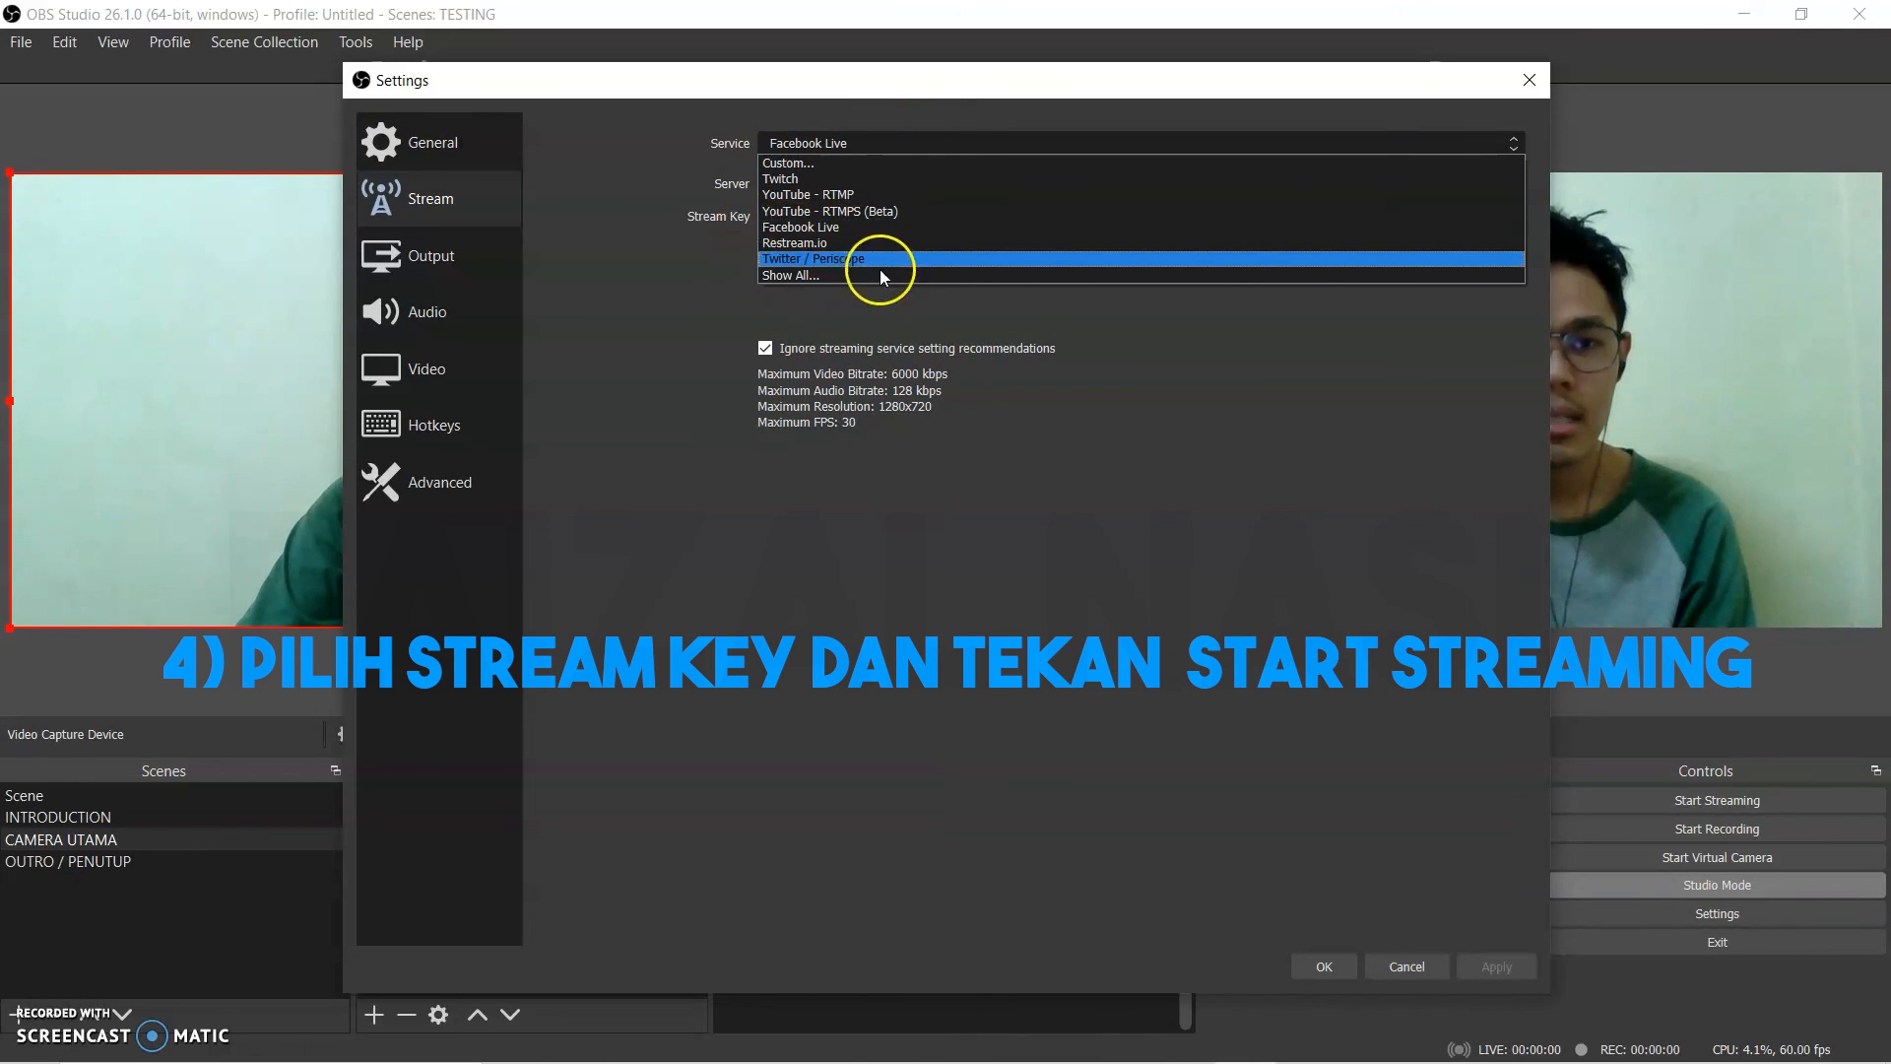
left_click(864, 230)
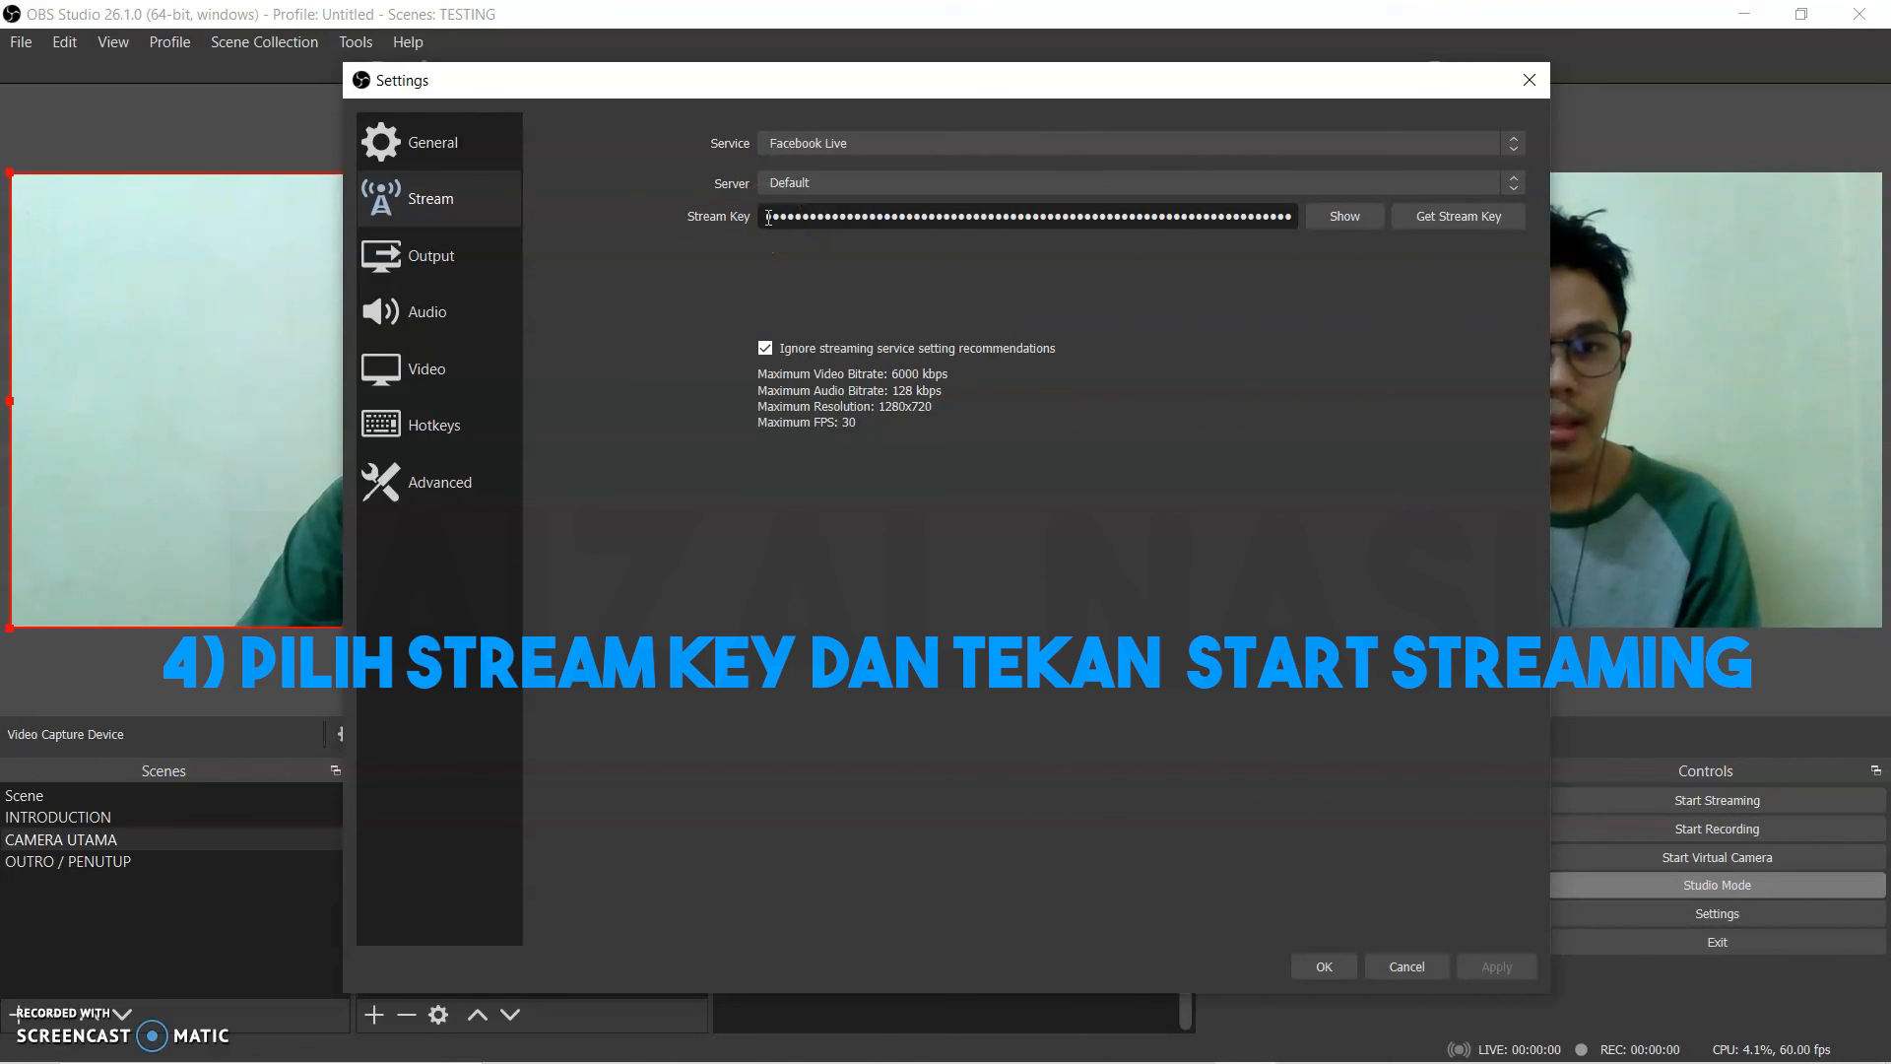
Reveal the stream key to check it, and hide it again
double_click(1043, 234)
left_click(1290, 218)
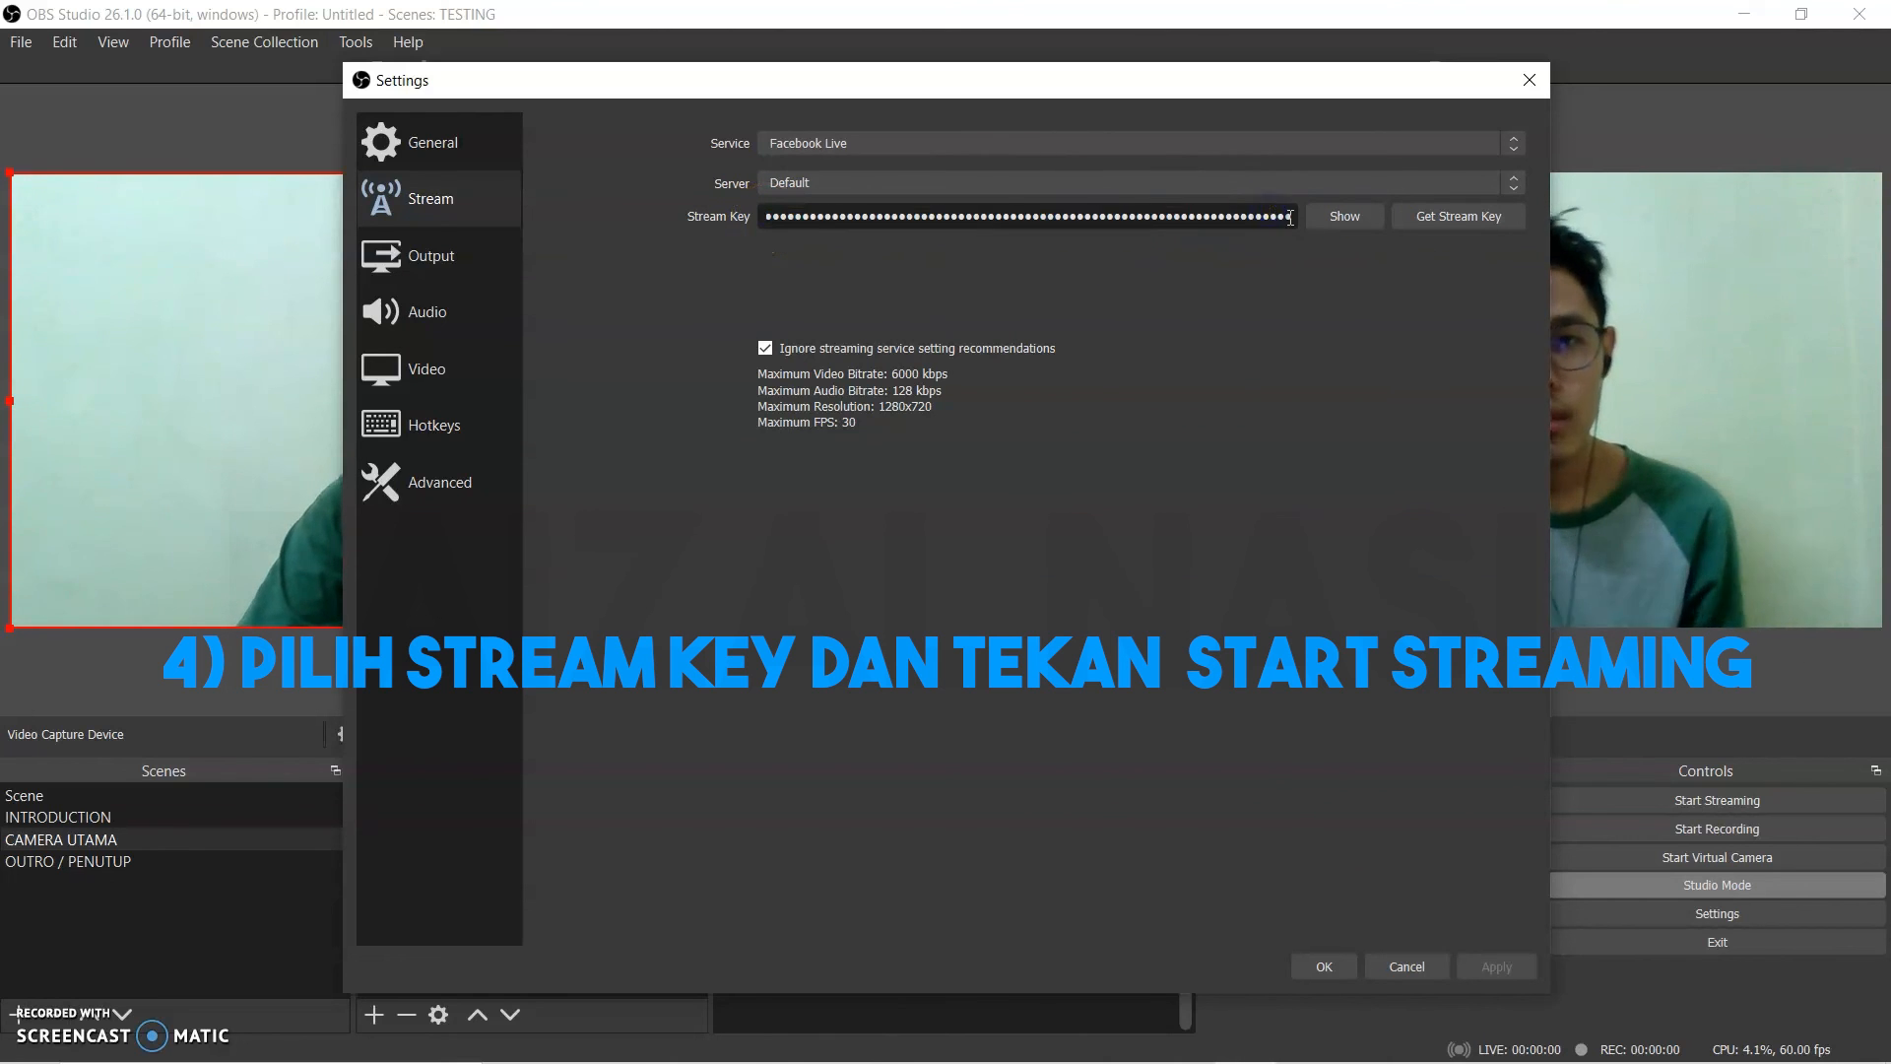
left_click(1343, 214)
left_click(1148, 223)
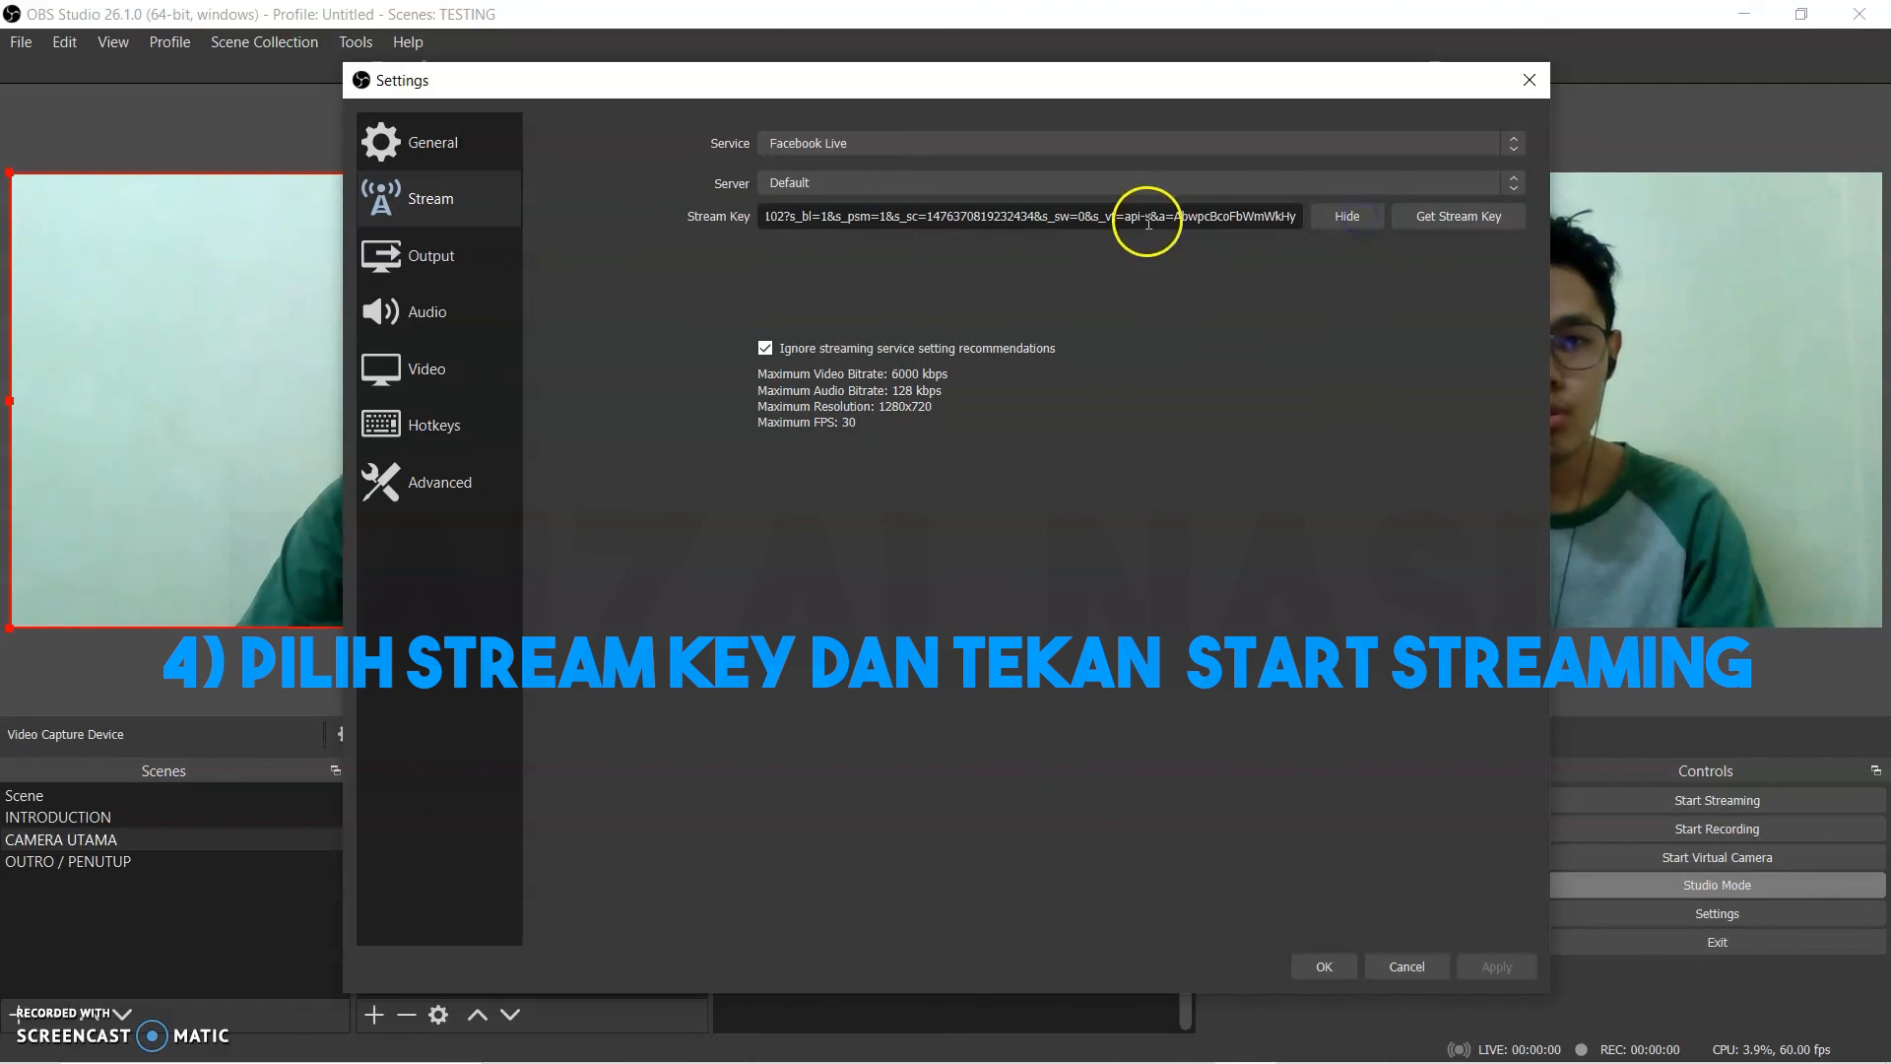
left_click(1348, 223)
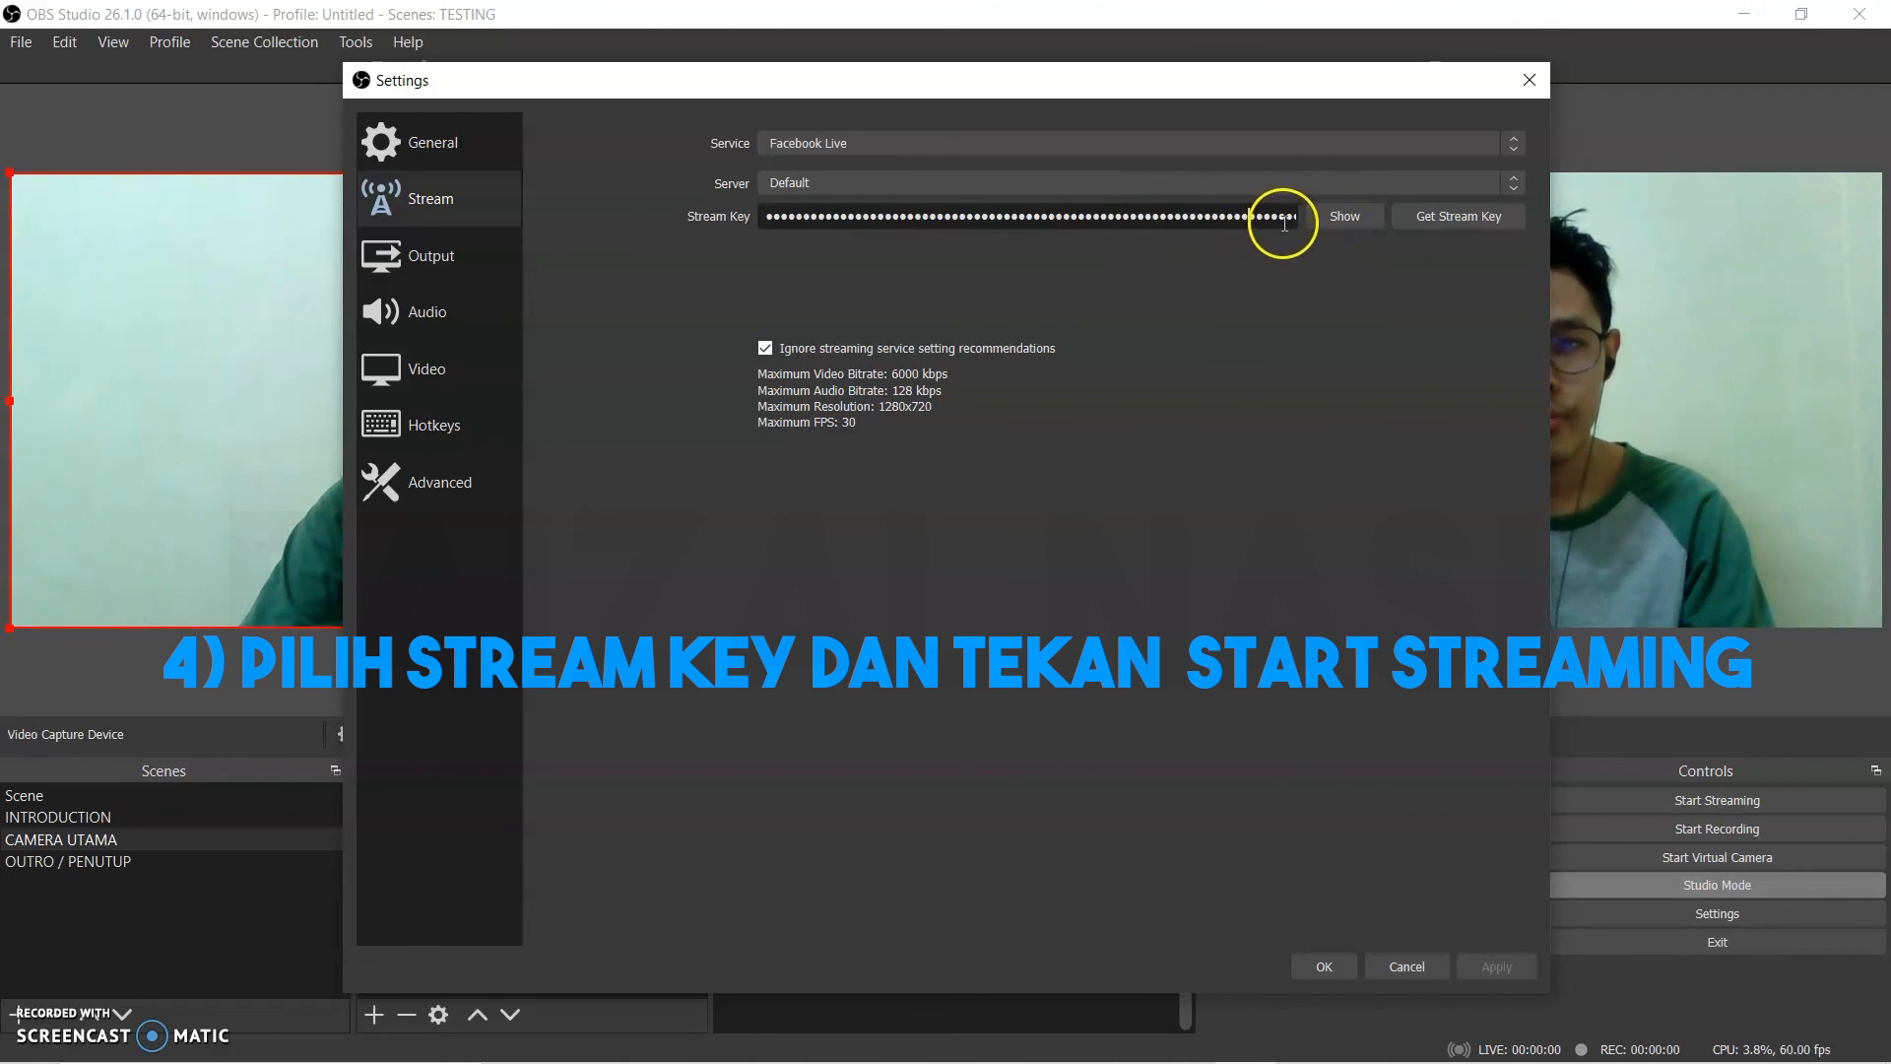
left_click(1351, 218)
left_click(1378, 219)
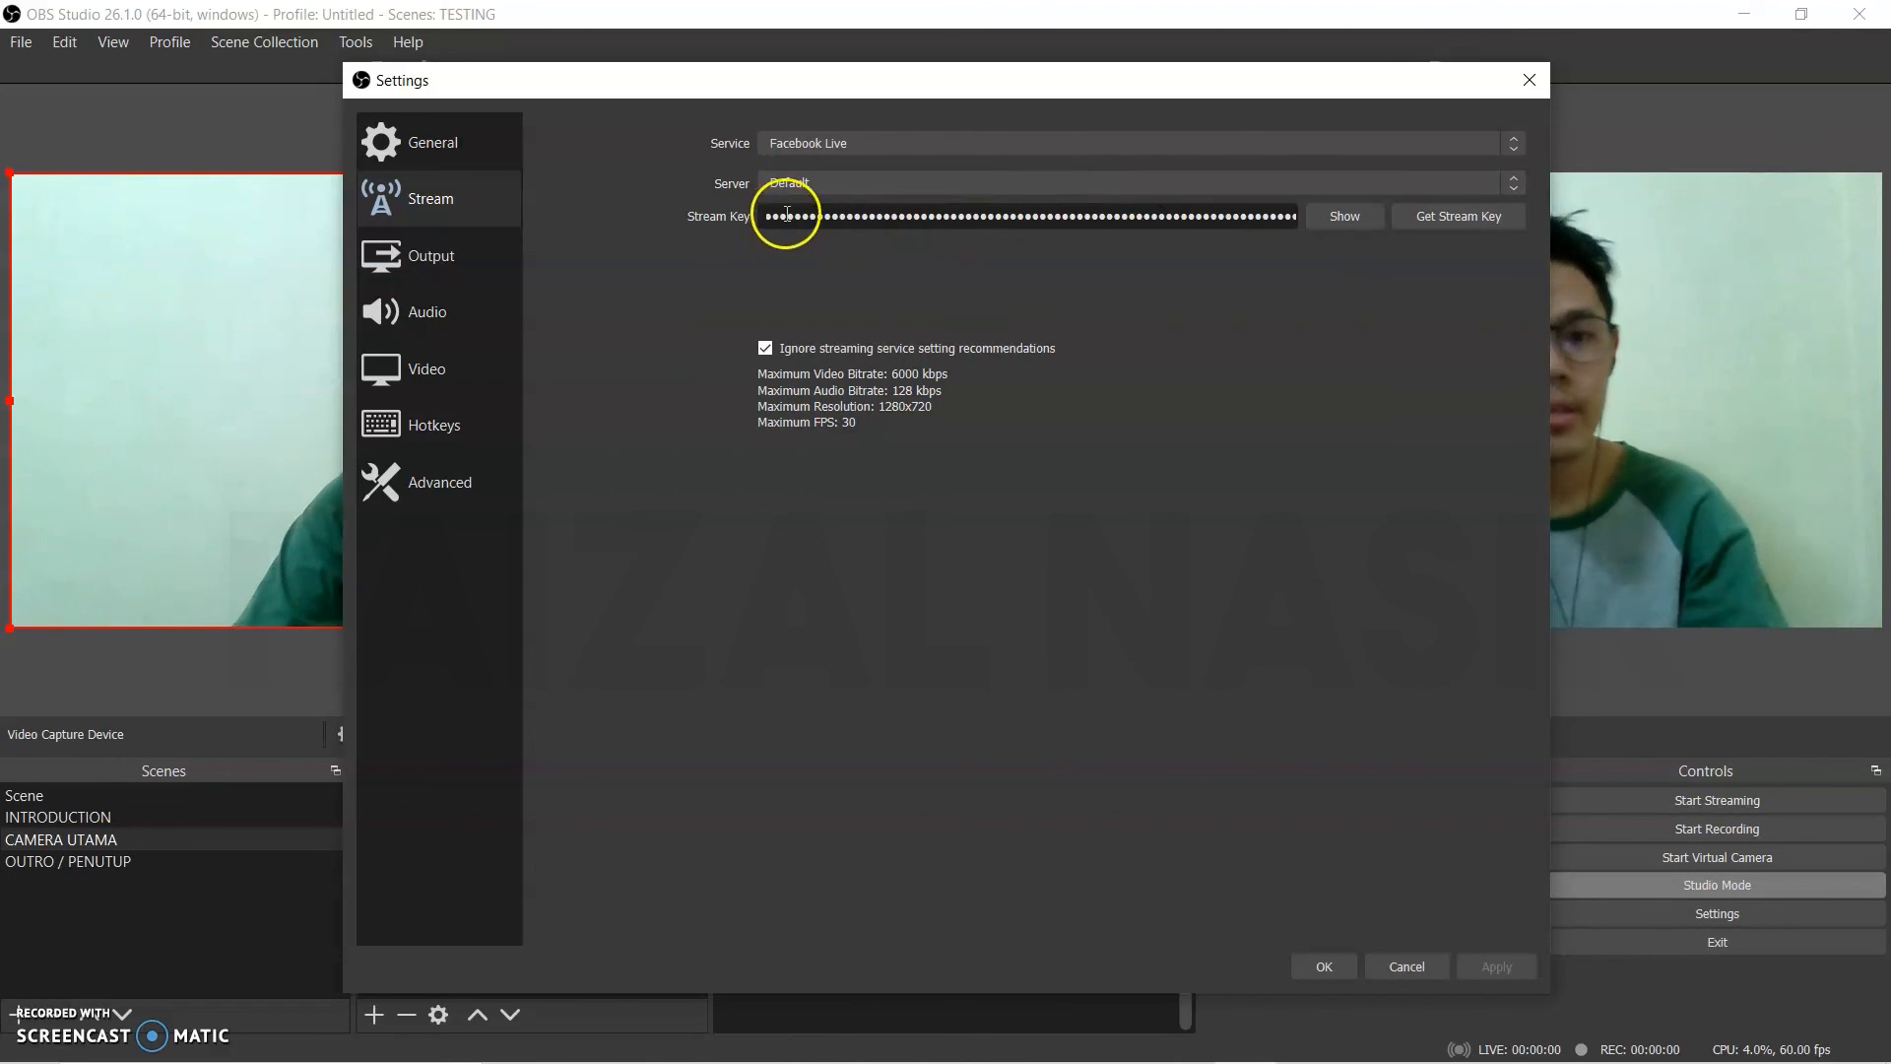
Clear the stream key, then apply the stream settings and close the dialog
right_click(1259, 217)
left_click(1238, 221)
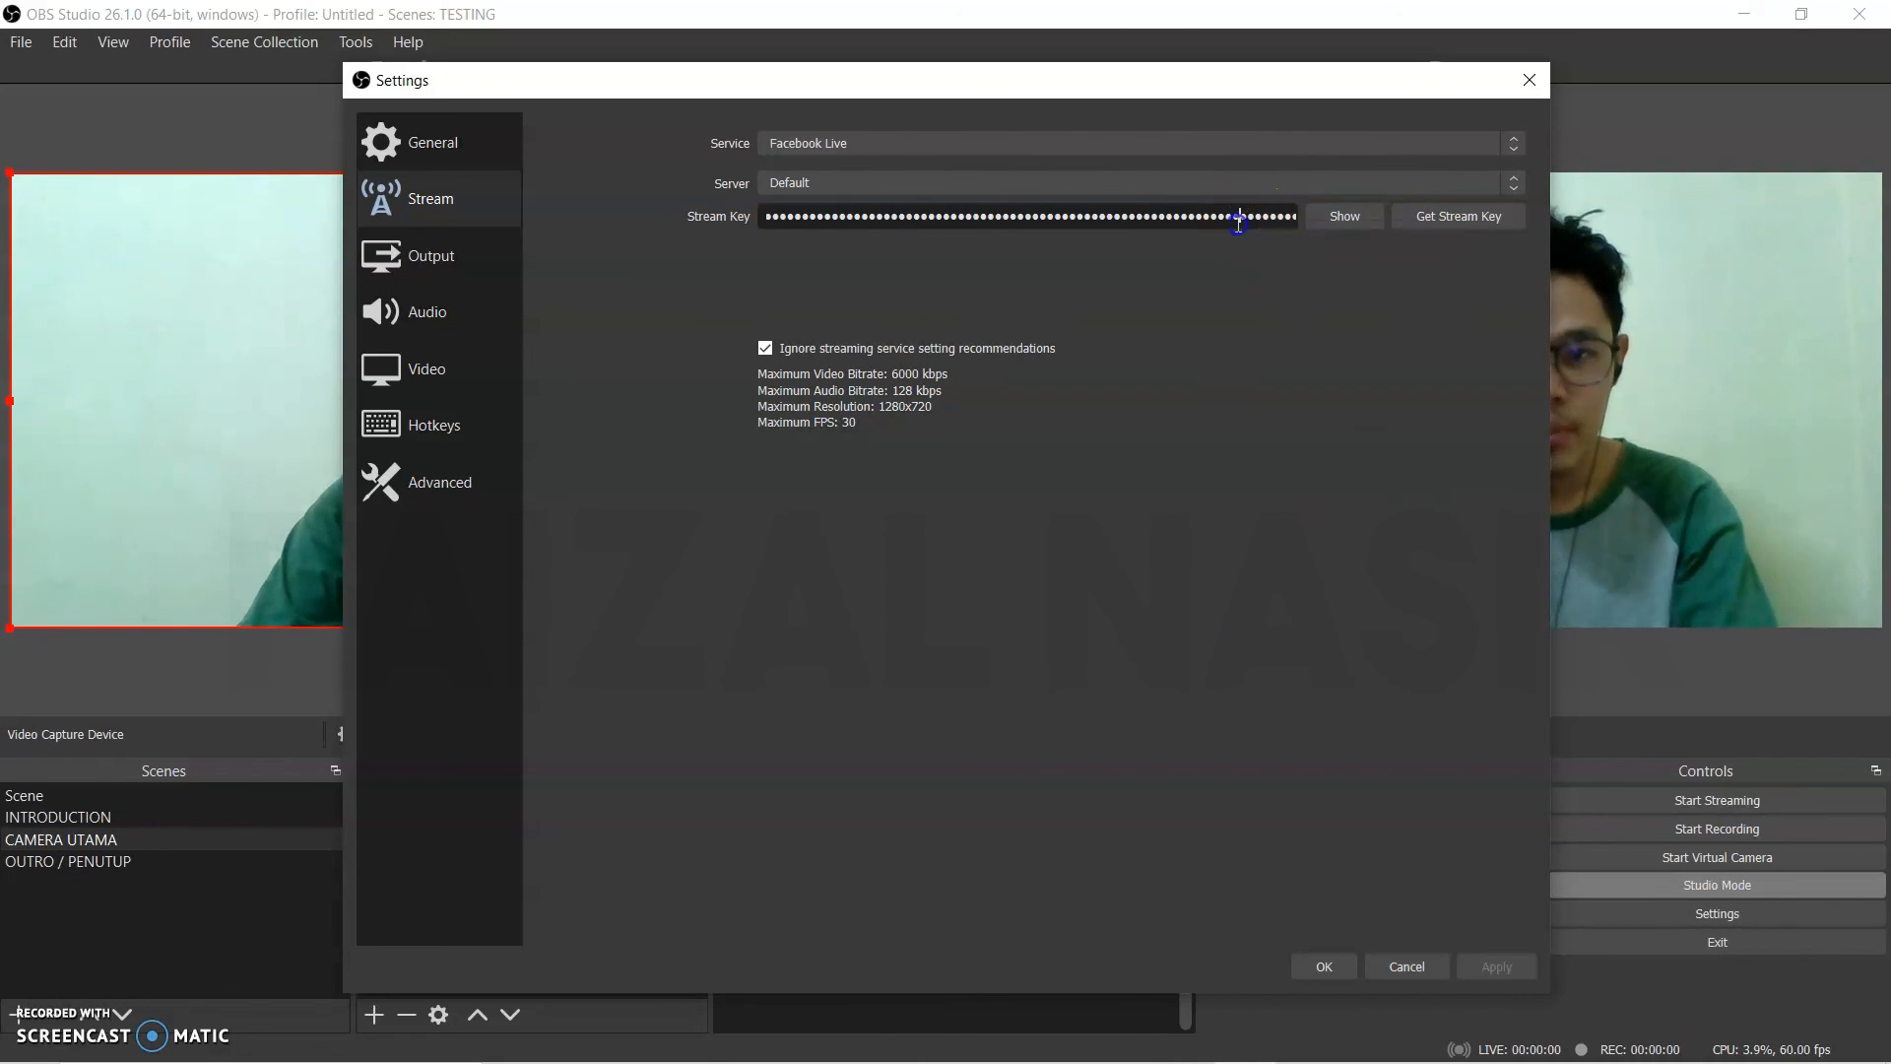
key("ctrl+a")
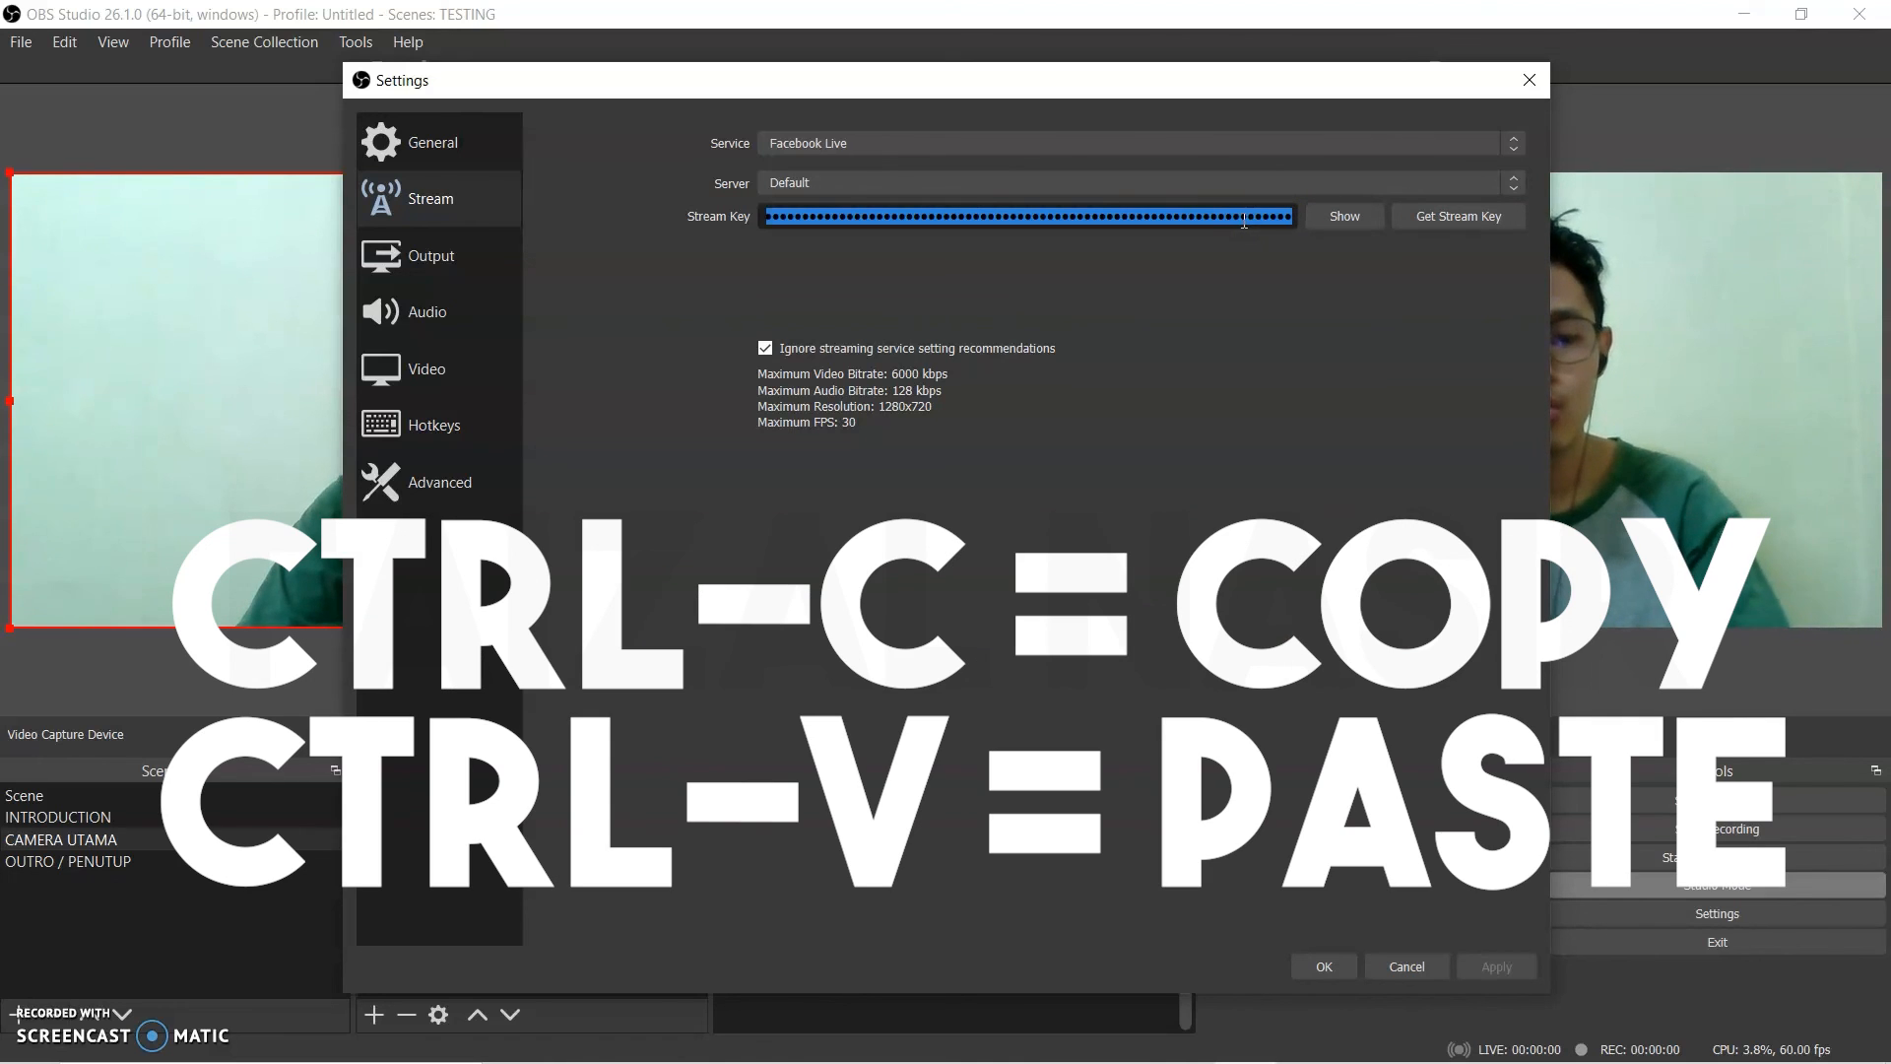
key("ctrl+v")
key("ctrl+a")
key("BackSpace")
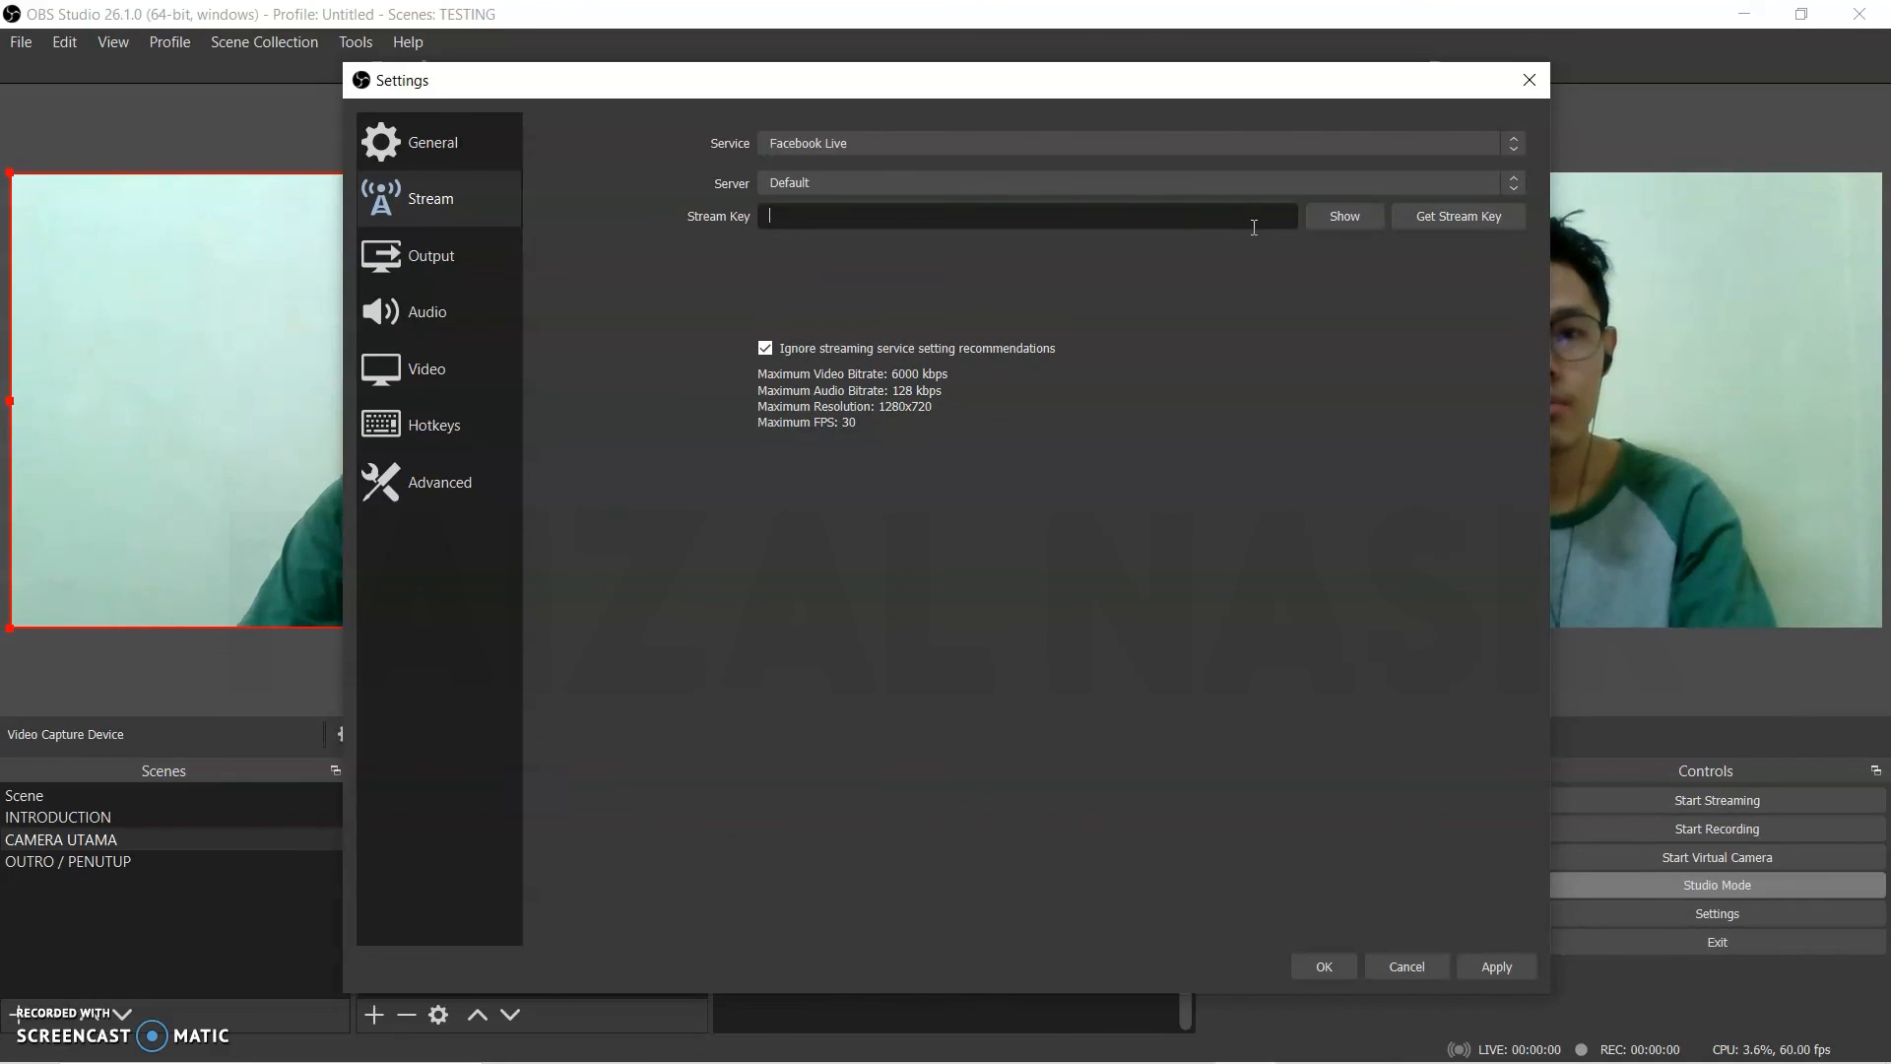
left_click(1494, 970)
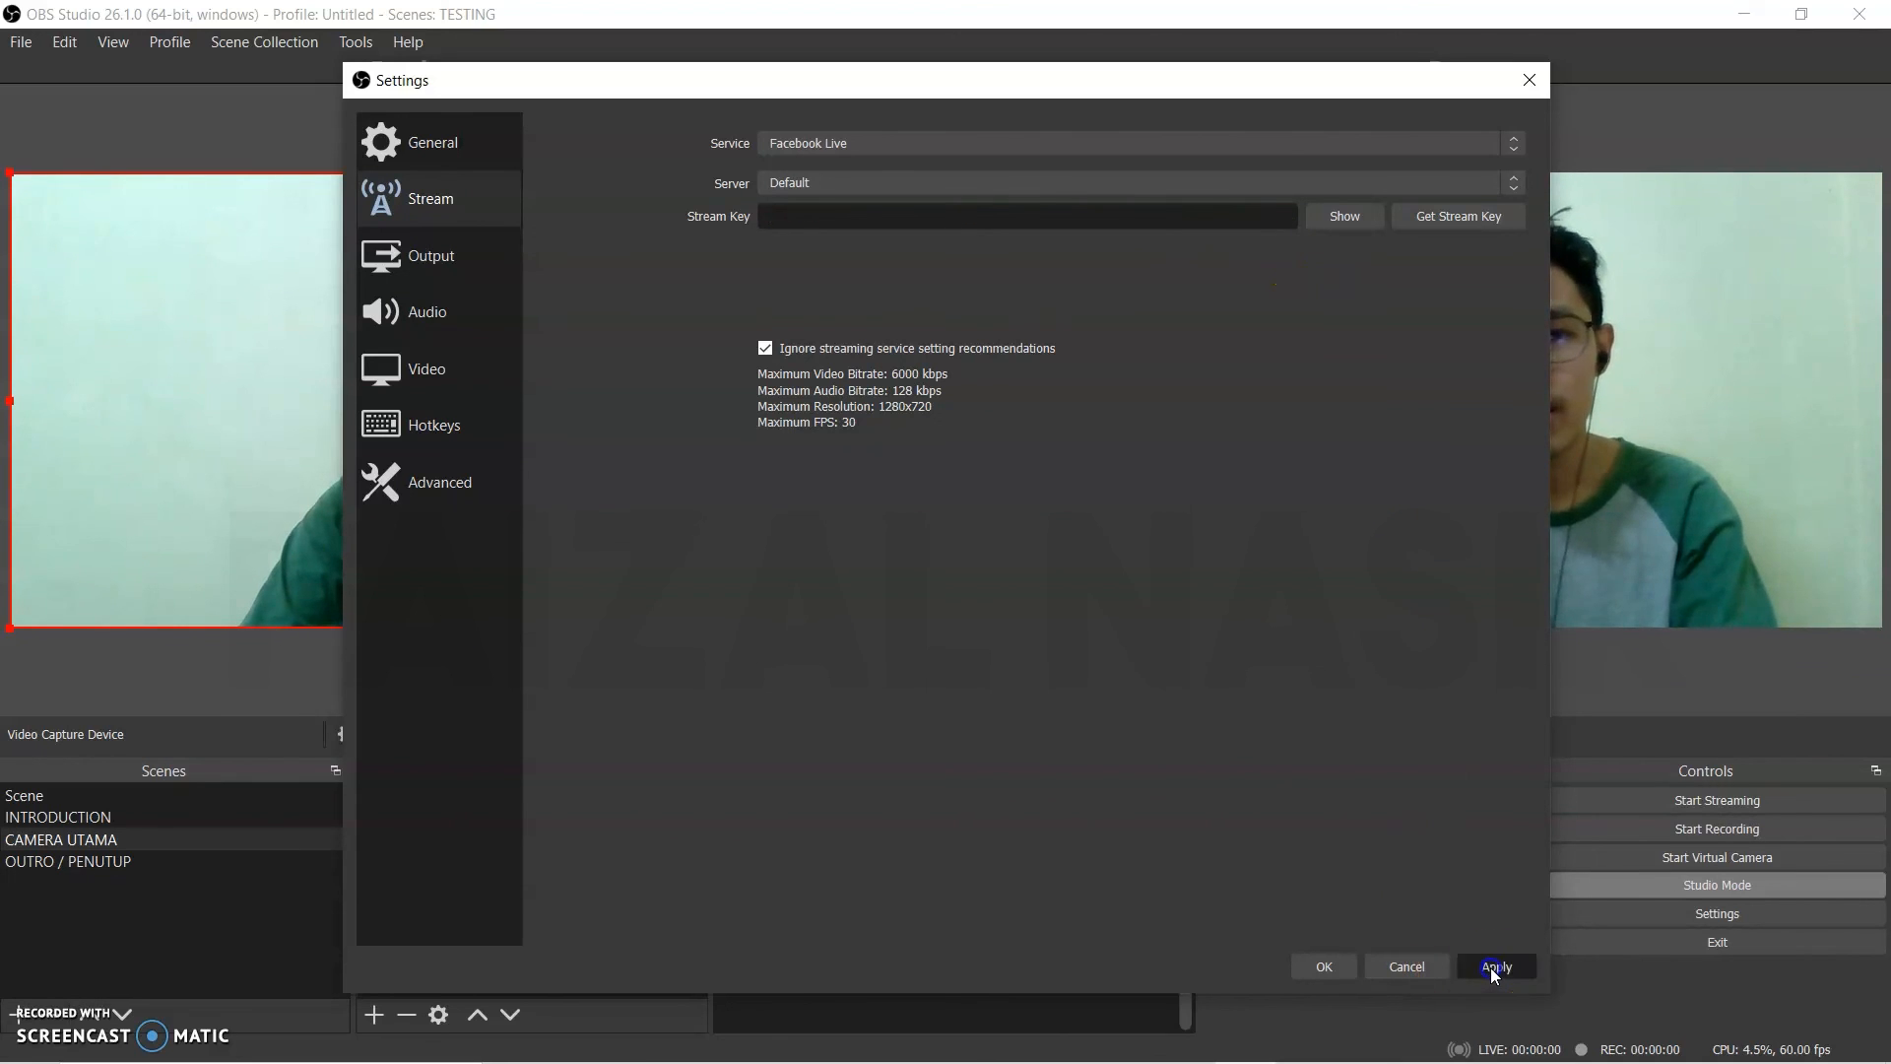
left_click(1326, 966)
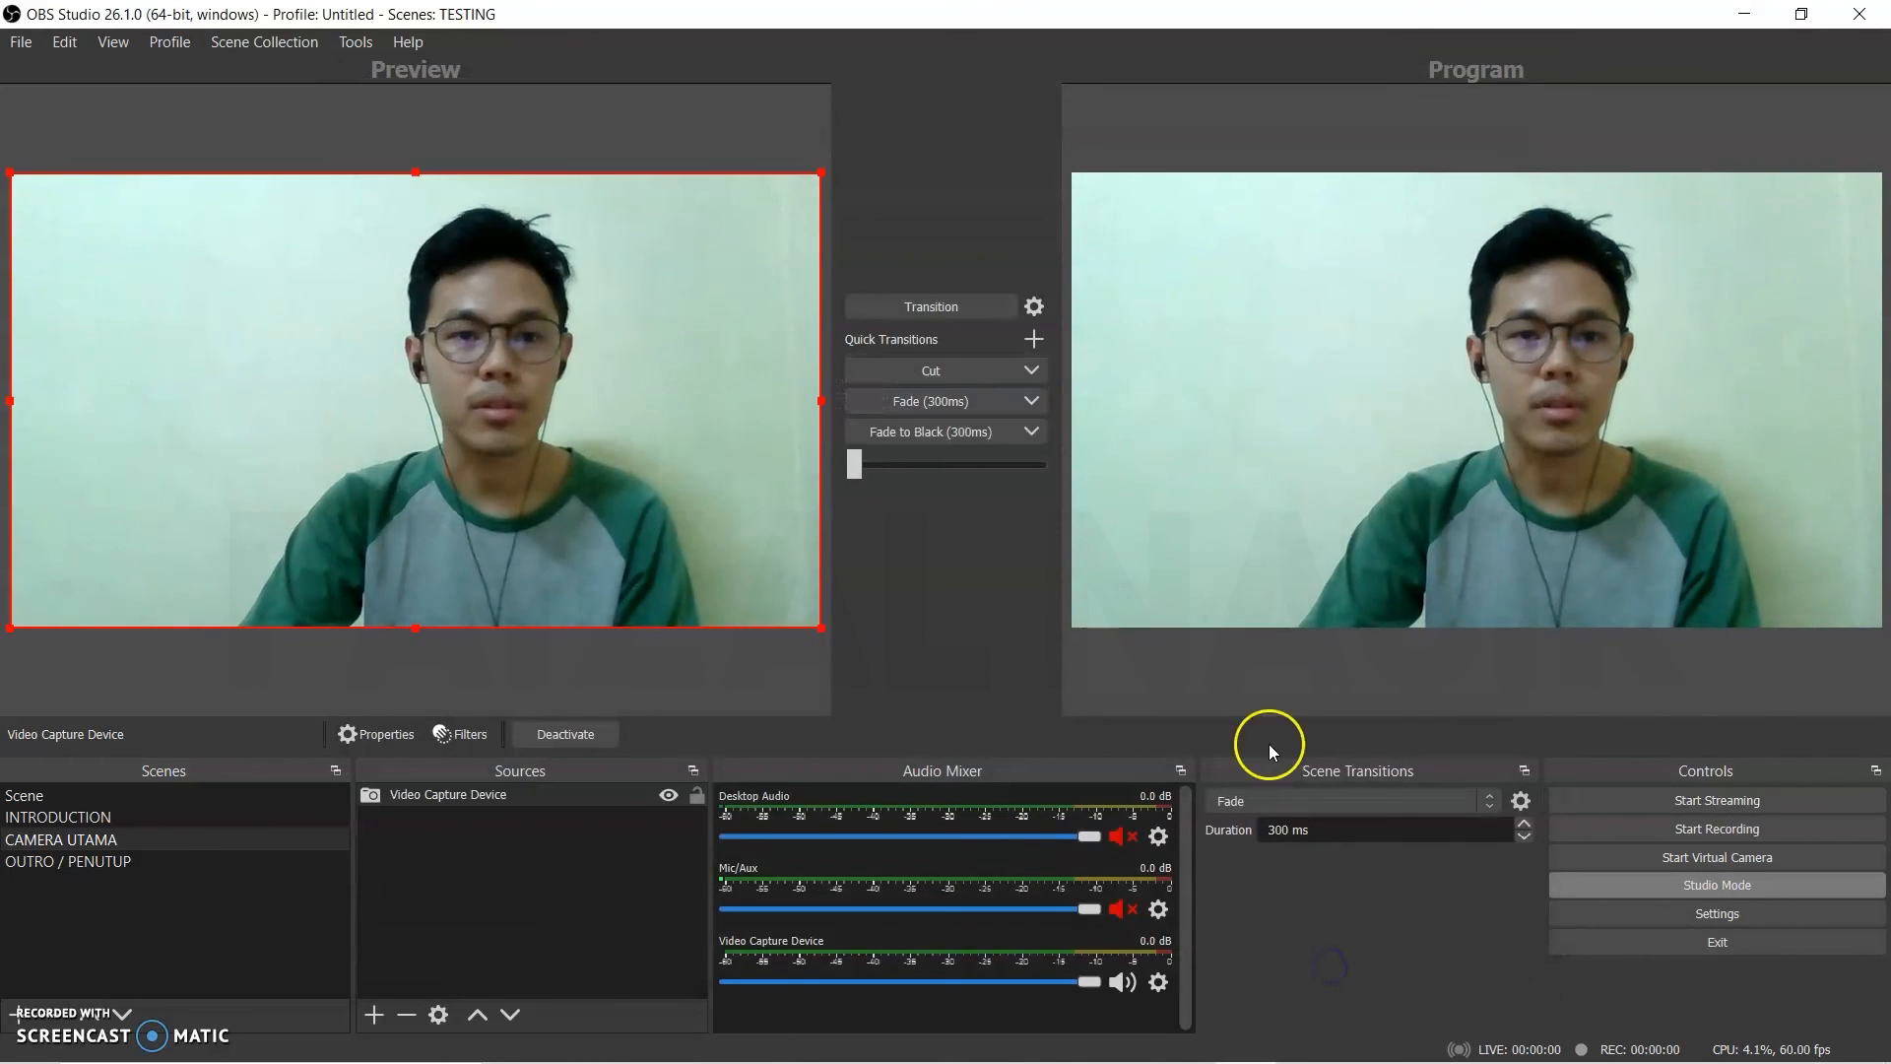